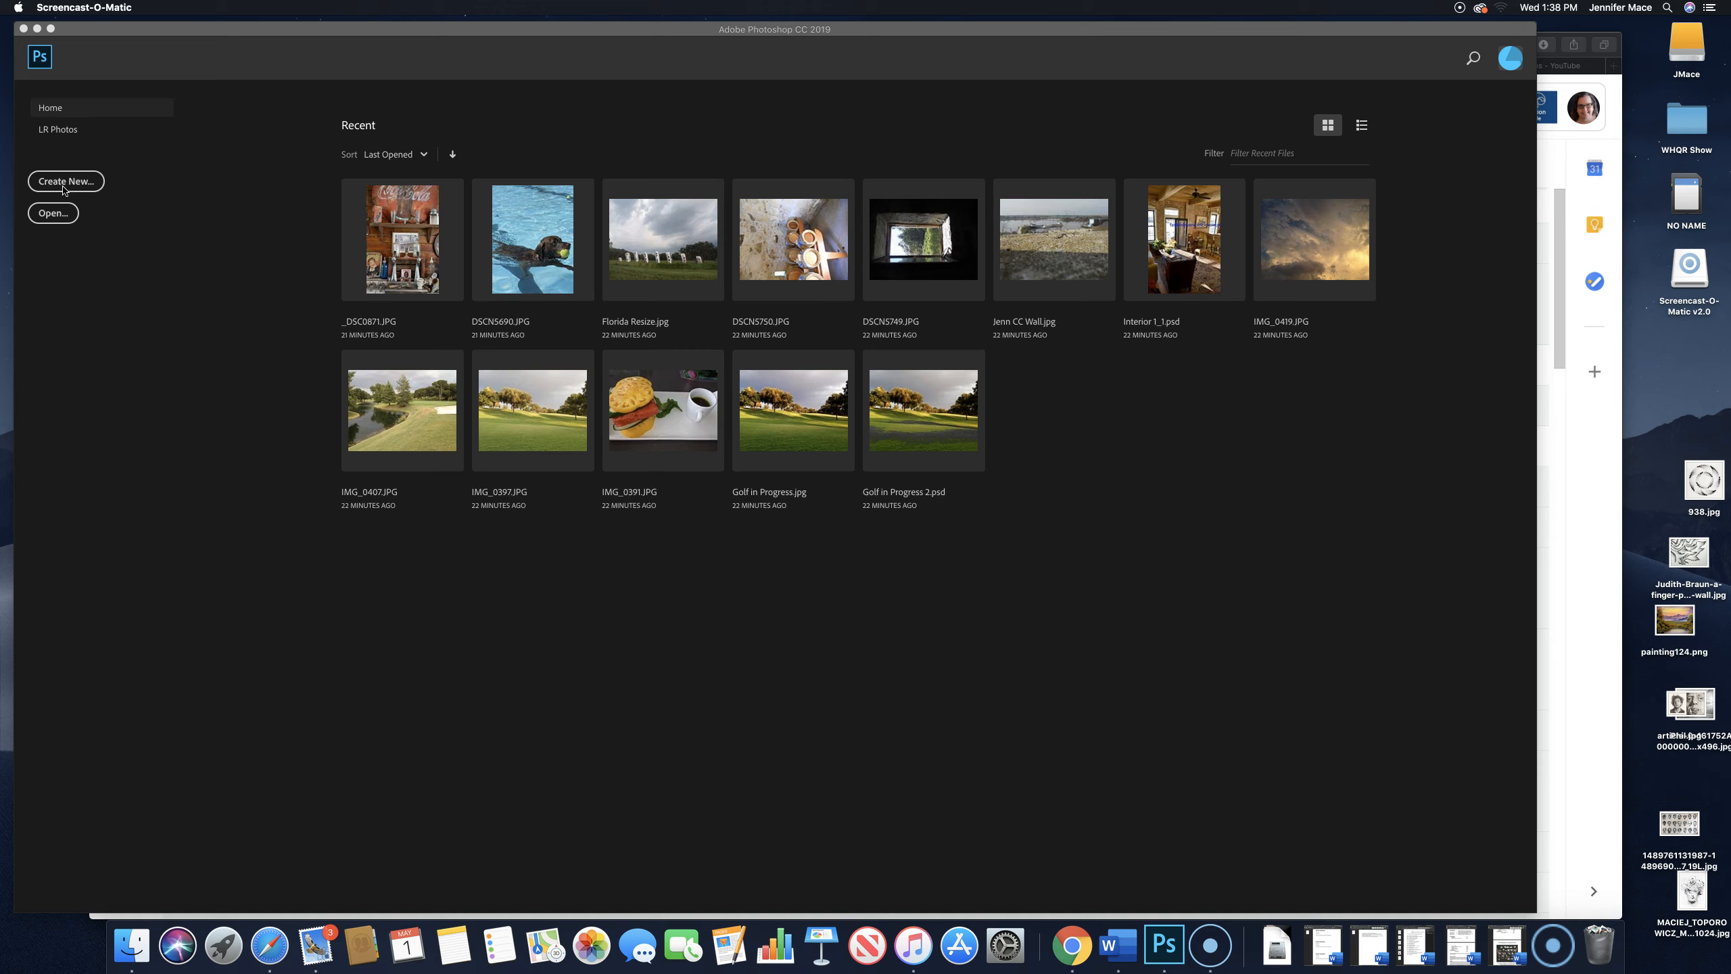
- Start opening files and browse to the Photos Mine folder on the external drive
{"action": "left_click", "coordinate": [57, 184]}
{"action": "left_click", "coordinate": [52, 214]}
{"action": "left_click", "coordinate": [50, 198]}
{"action": "left_click", "coordinate": [55, 210]}
{"action": "left_click", "coordinate": [55, 213]}
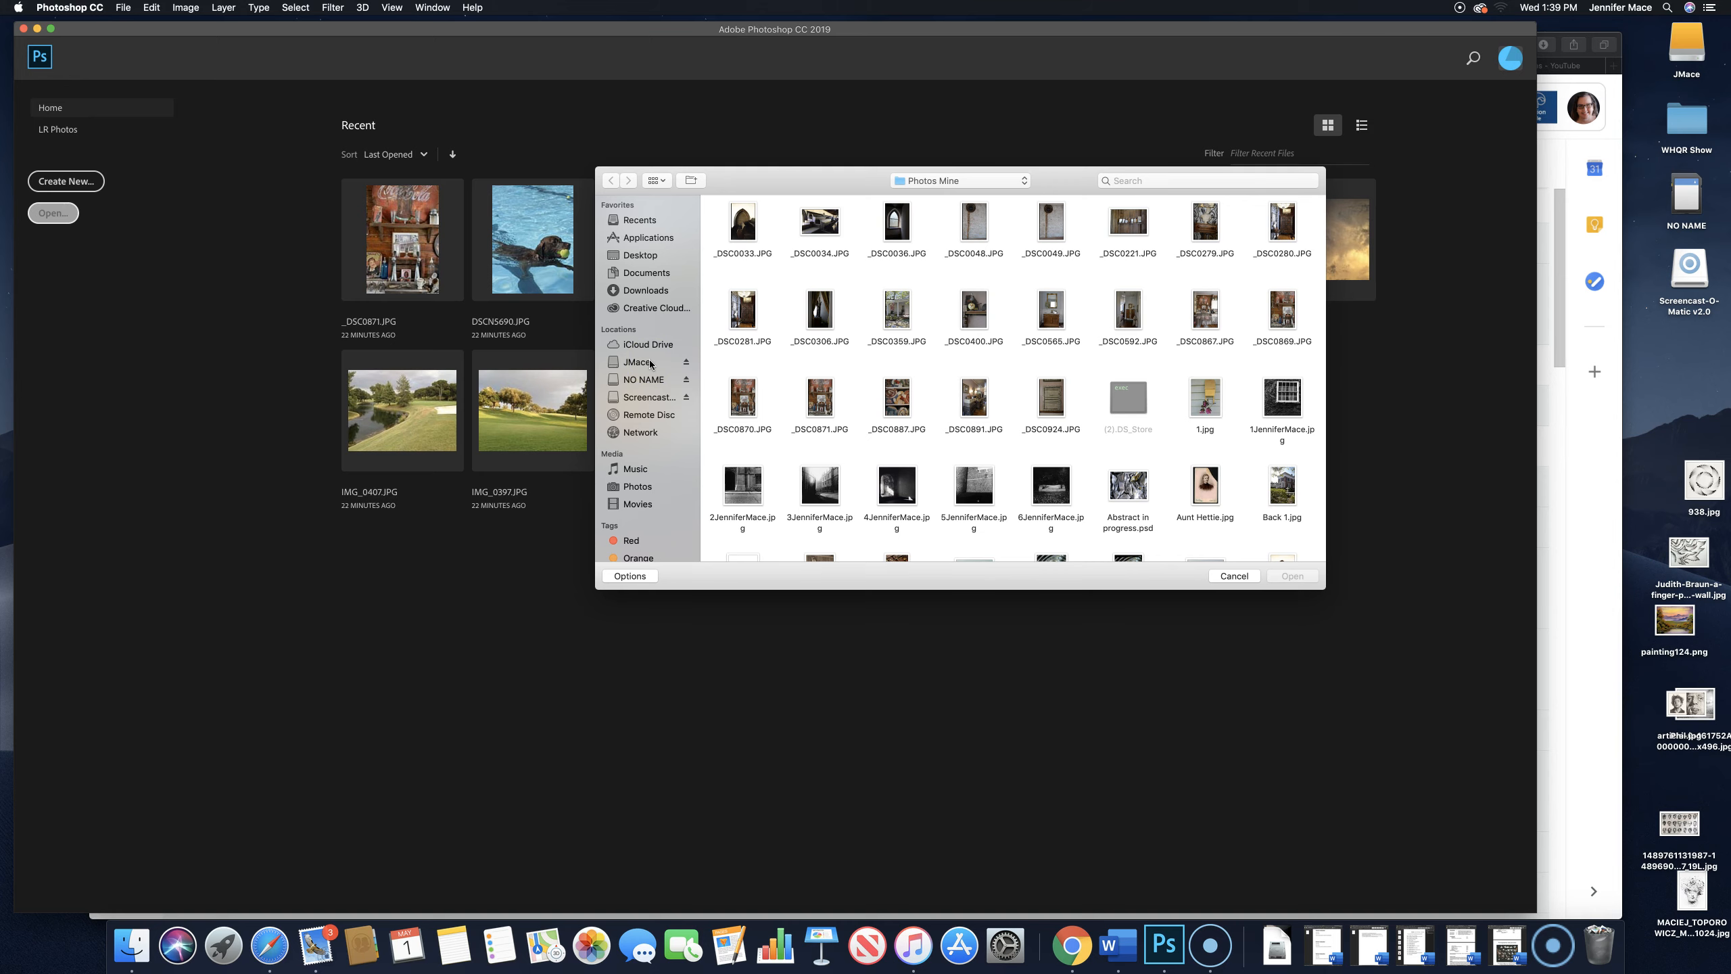
{"action": "left_click", "coordinate": [650, 362]}
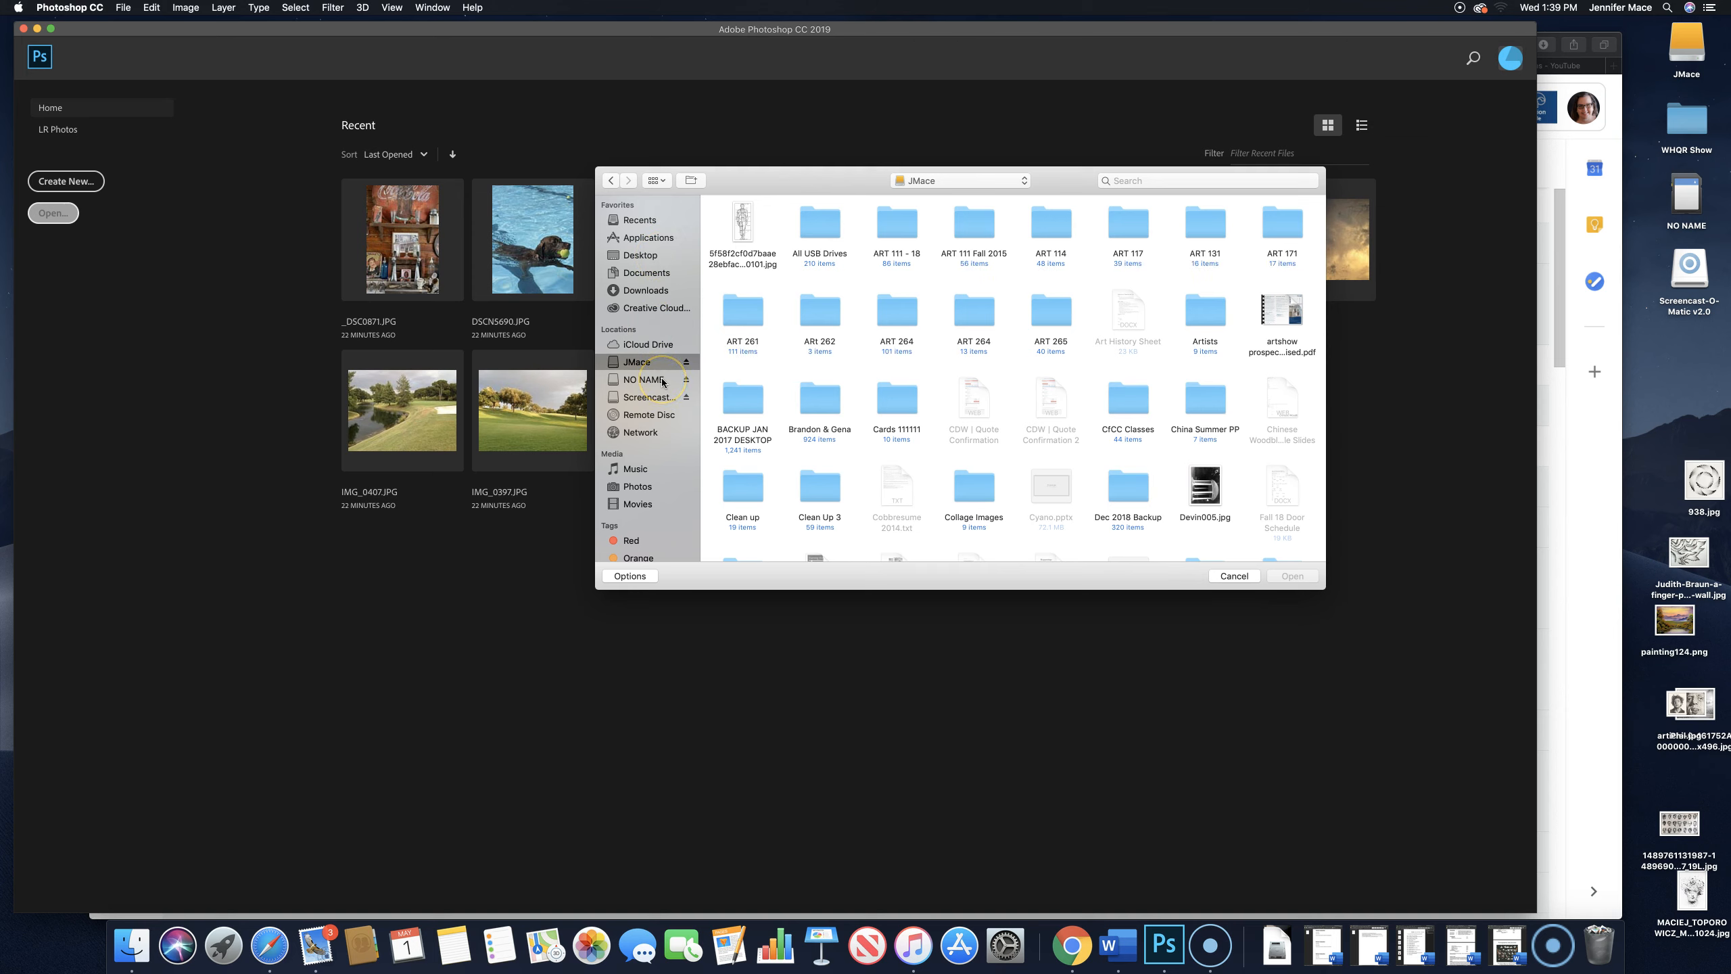
{"action": "left_click", "coordinate": [643, 368]}
{"action": "scroll", "coordinate": [977, 419], "scroll_direction": "down", "scroll_amount": 5}
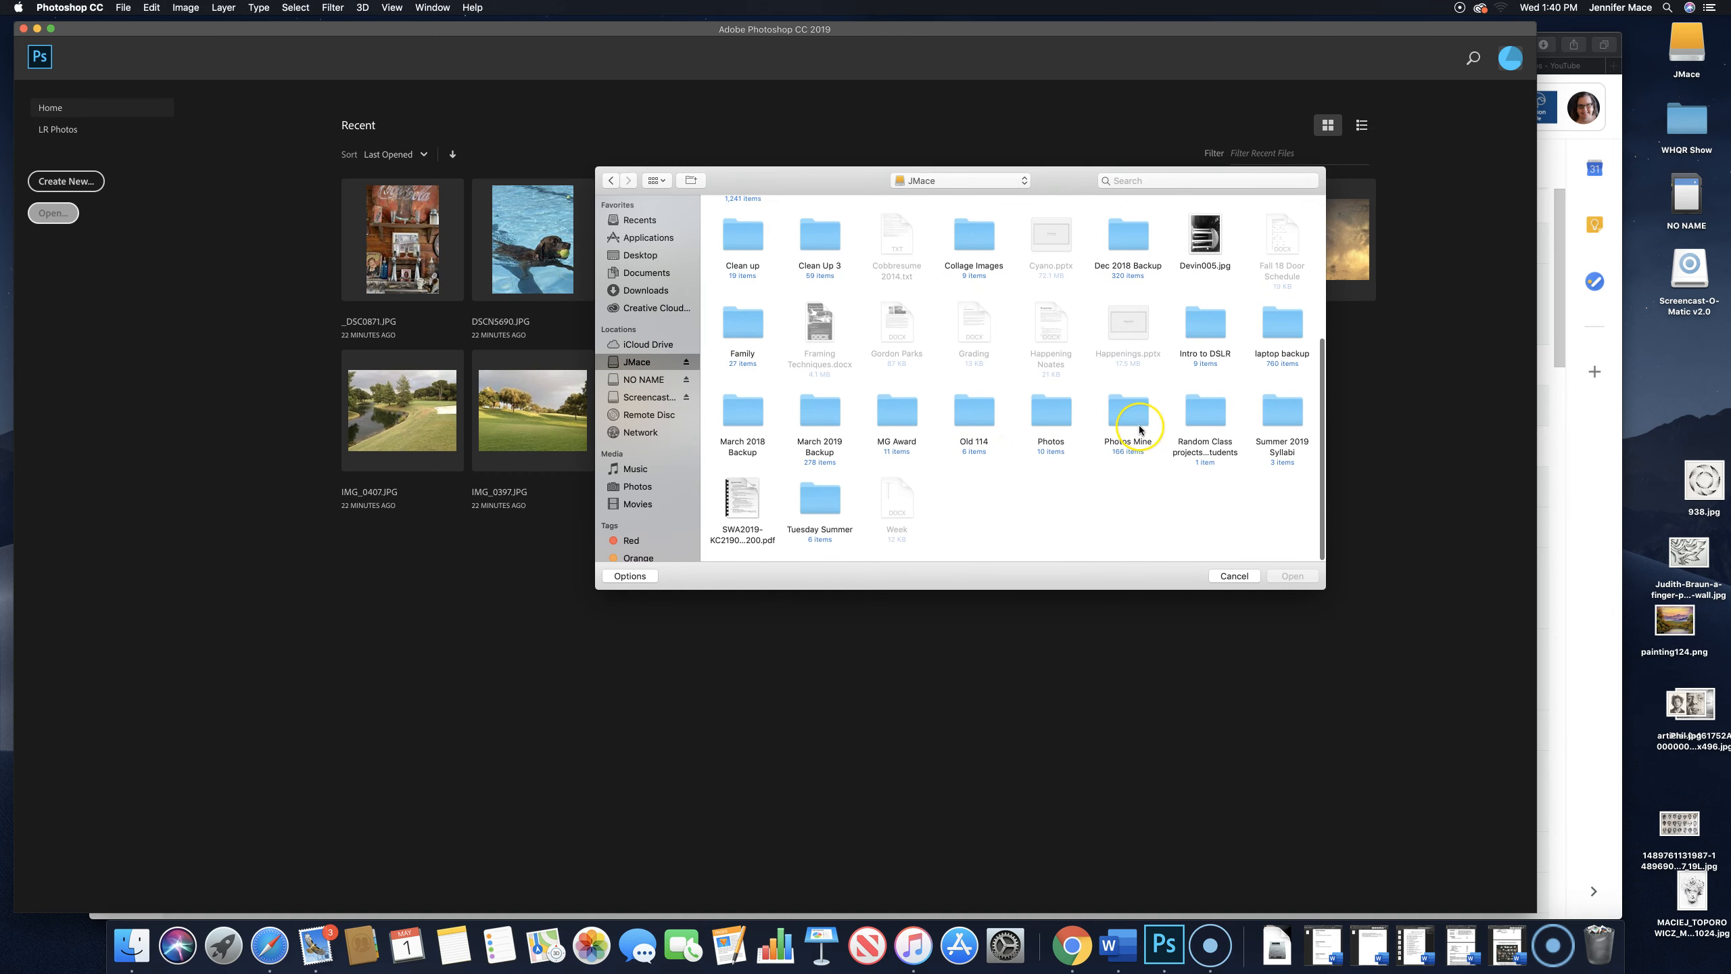
{"action": "double_click", "coordinate": [1139, 428]}
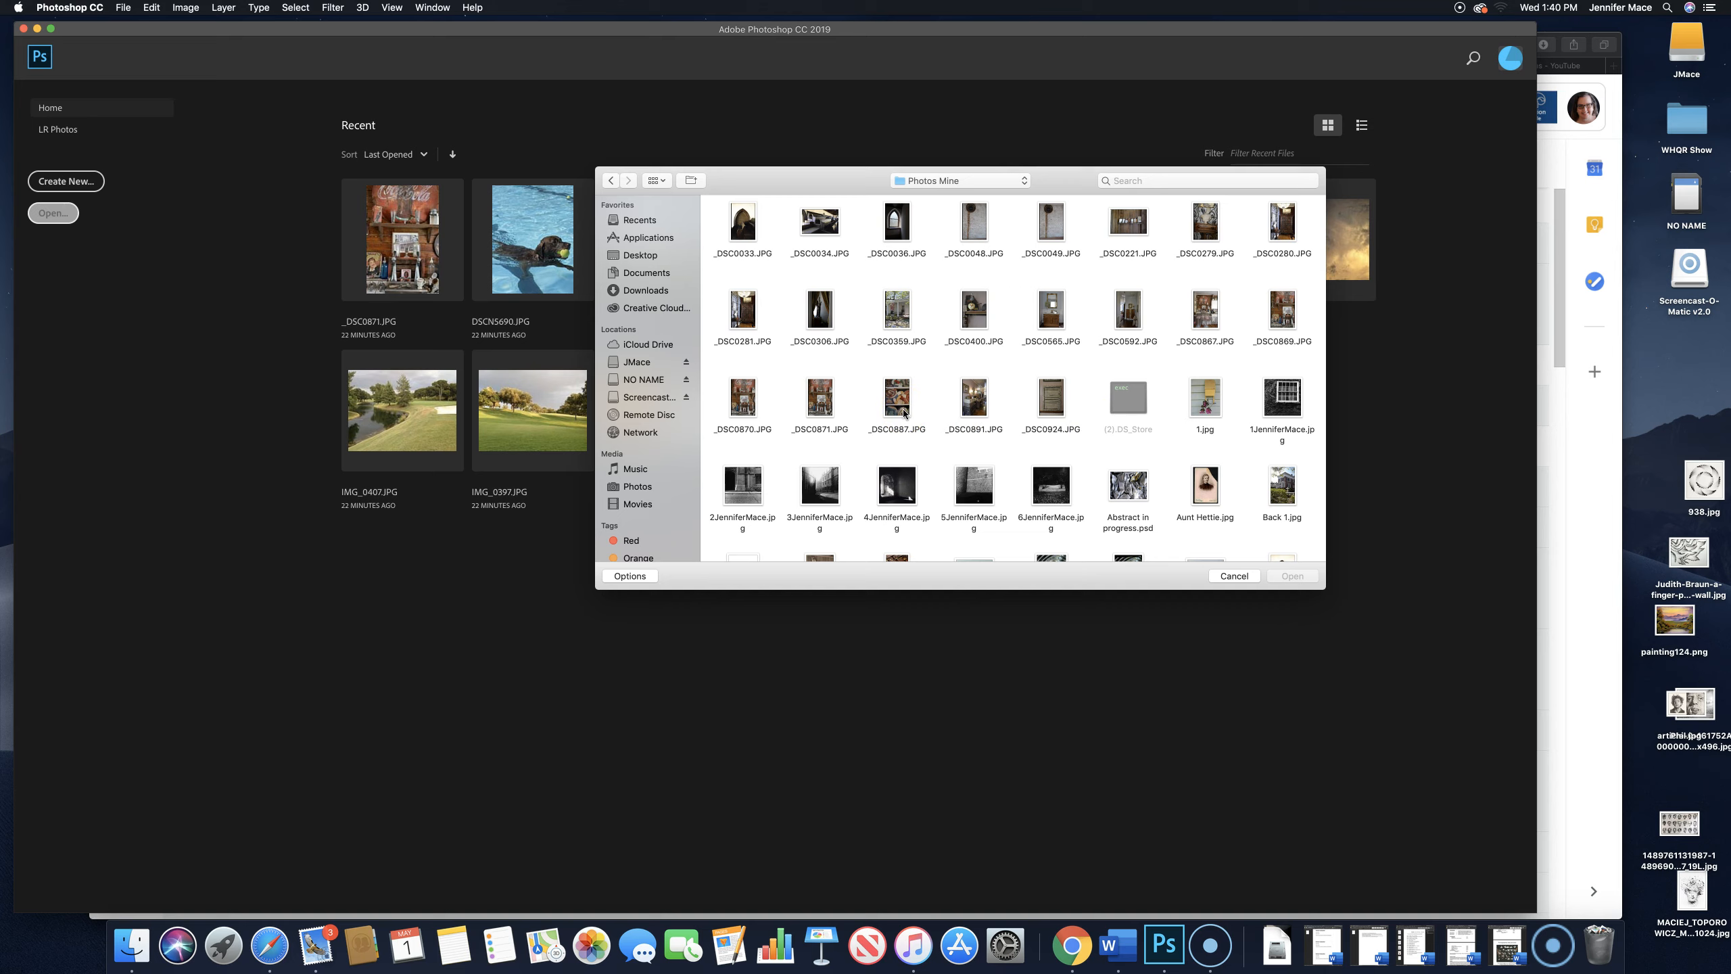
- Select the images _DSC0034.JPG, DSCN5712 and DSCN5736.JPG together in the Photos Mine folder
{"action": "left_click", "coordinate": [801, 387]}
{"action": "left_click", "coordinate": [835, 232]}
{"action": "scroll", "coordinate": [834, 232], "scroll_direction": "down", "scroll_amount": 5}
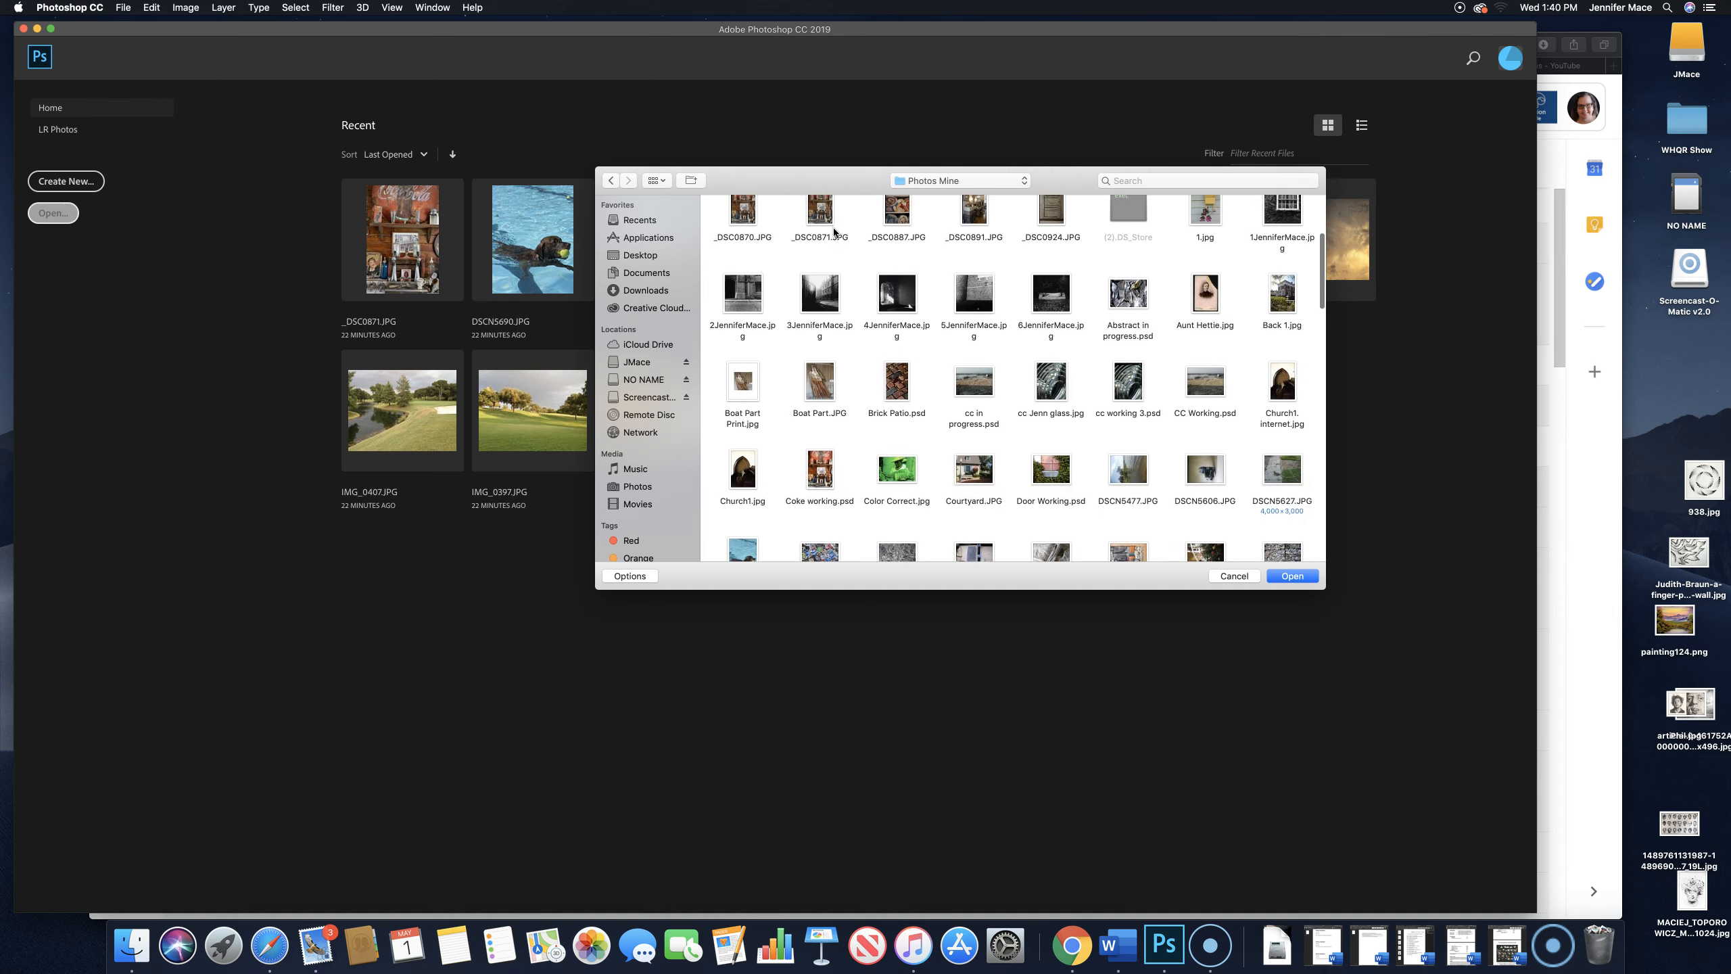
{"action": "scroll", "coordinate": [834, 232], "scroll_direction": "down", "scroll_amount": 2}
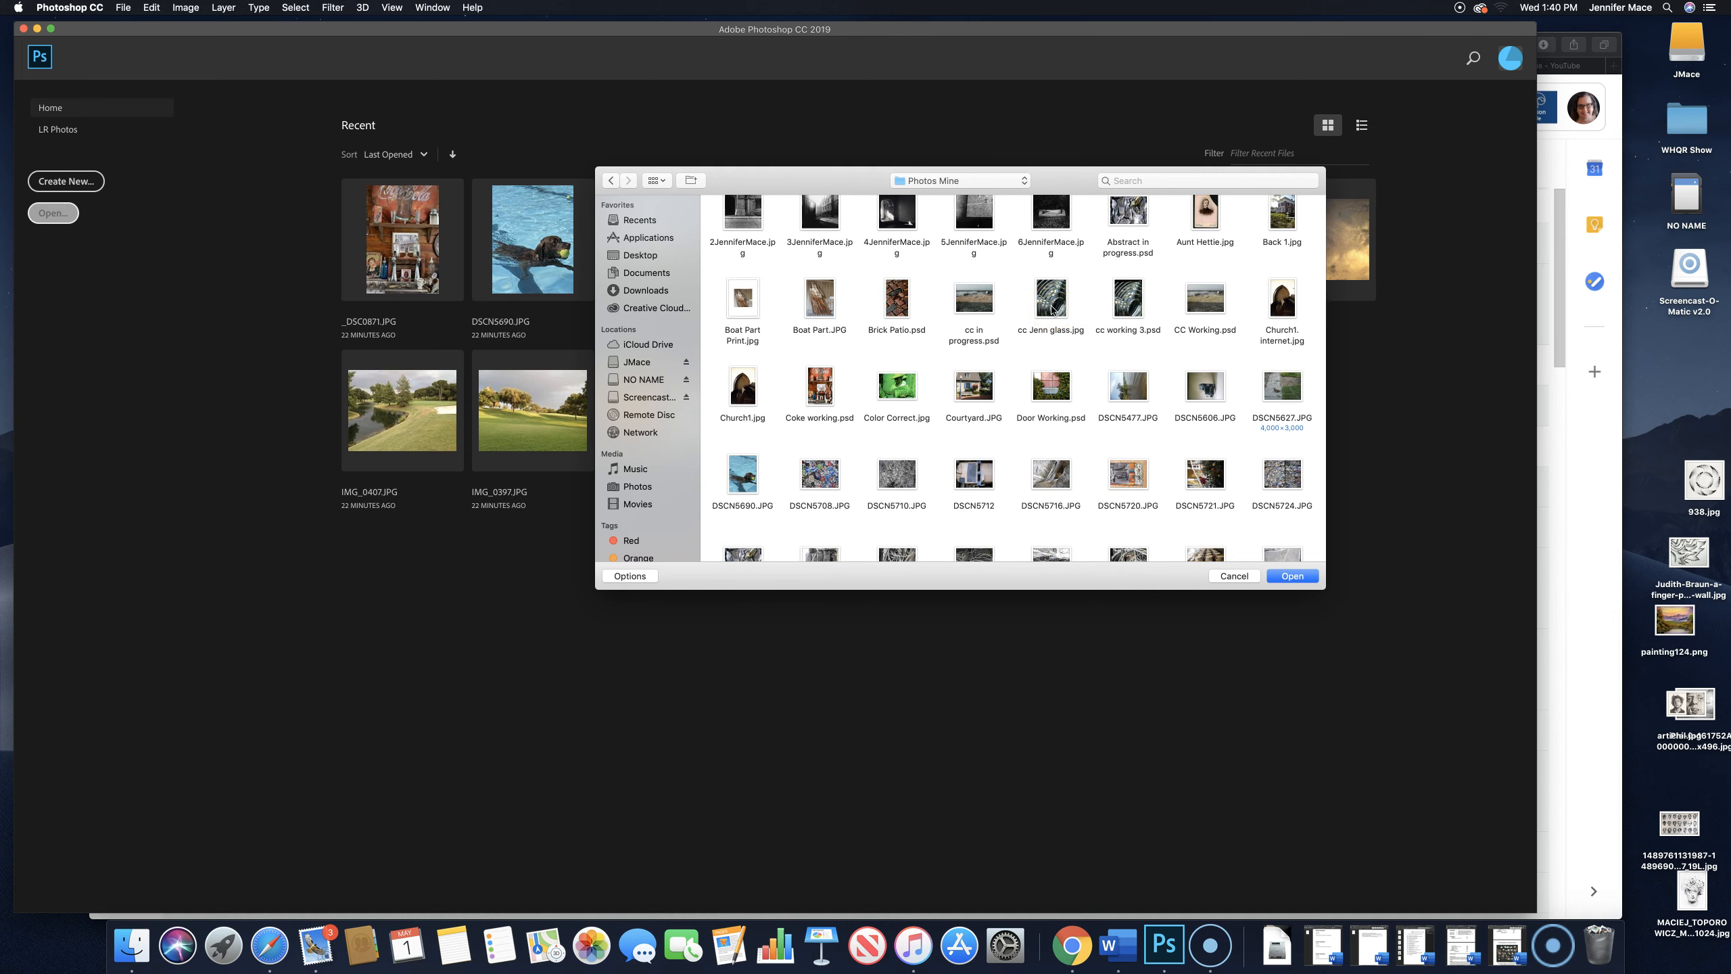
{"action": "scroll", "coordinate": [1051, 307], "scroll_direction": "down", "scroll_amount": 5}
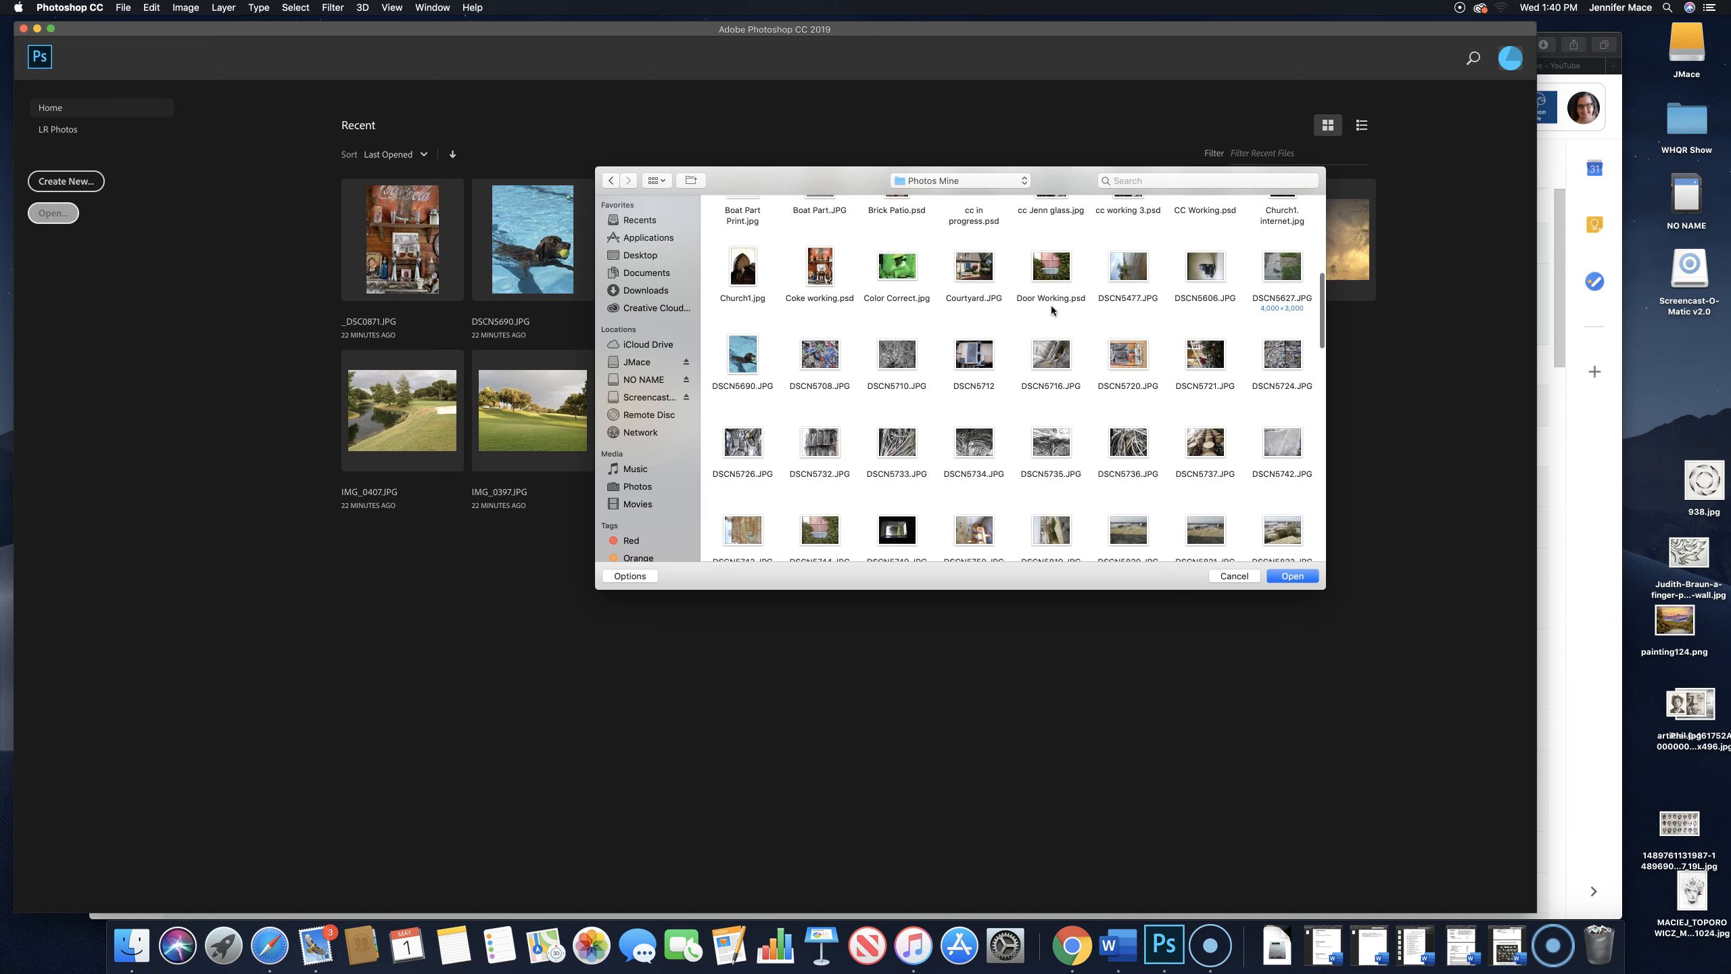
{"action": "left_click", "coordinate": [974, 256]}
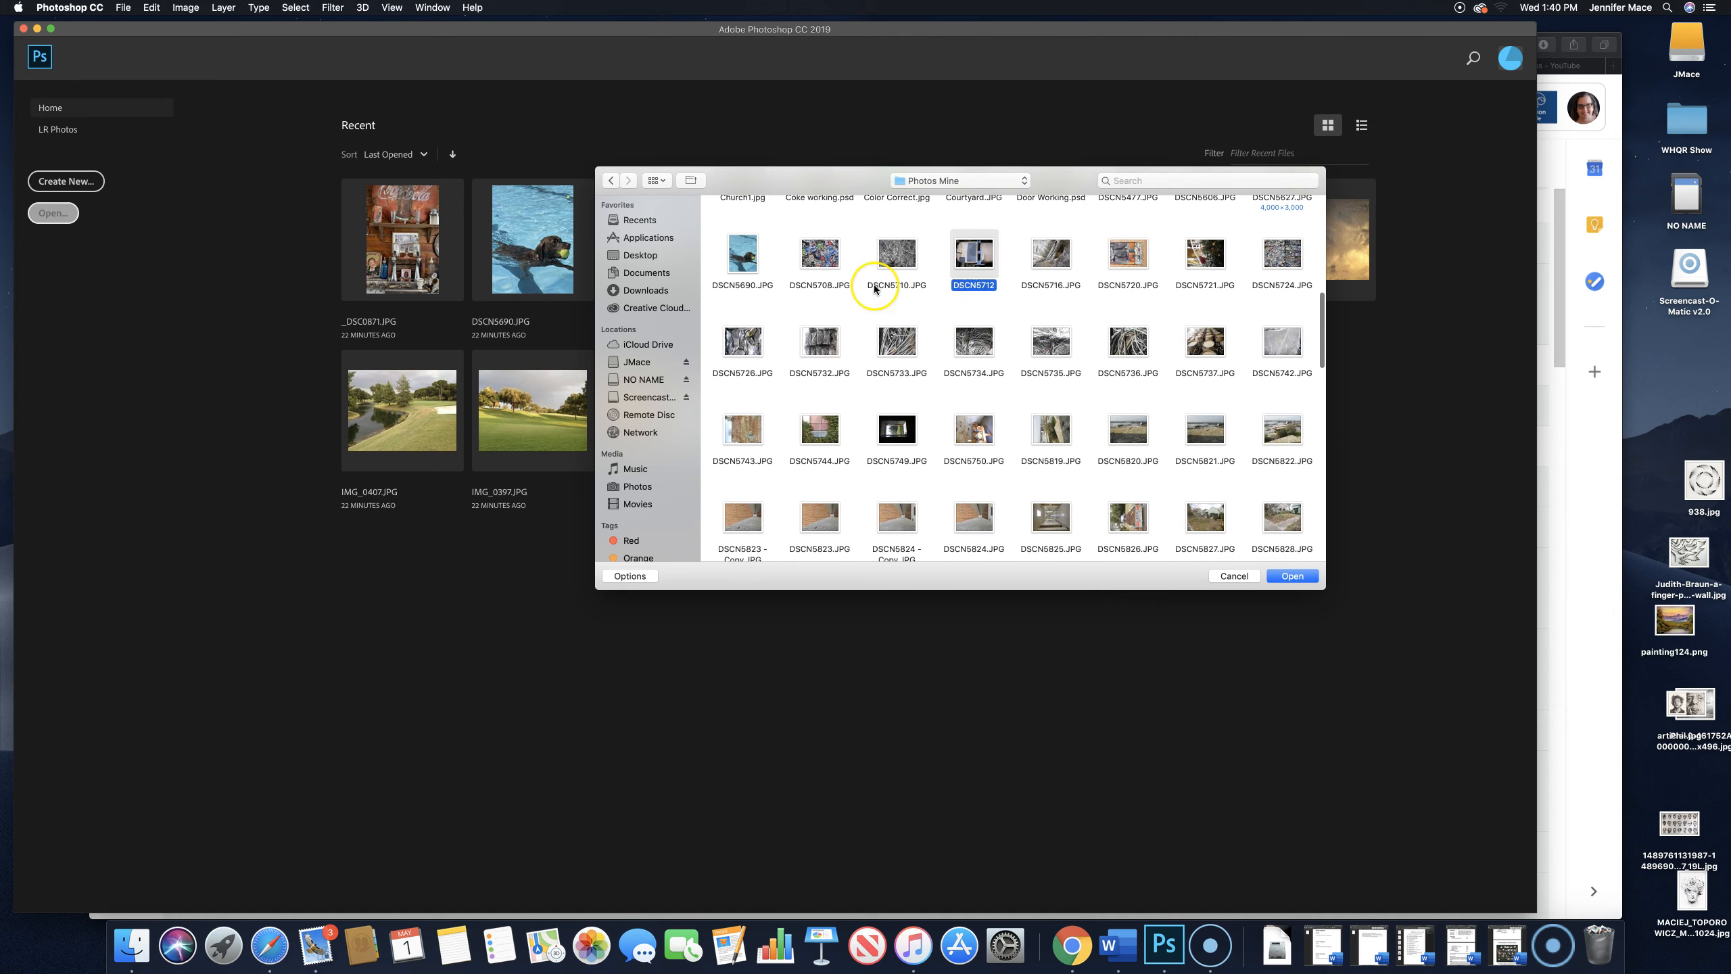
{"action": "left_click", "coordinate": [750, 257], "text": "super"}
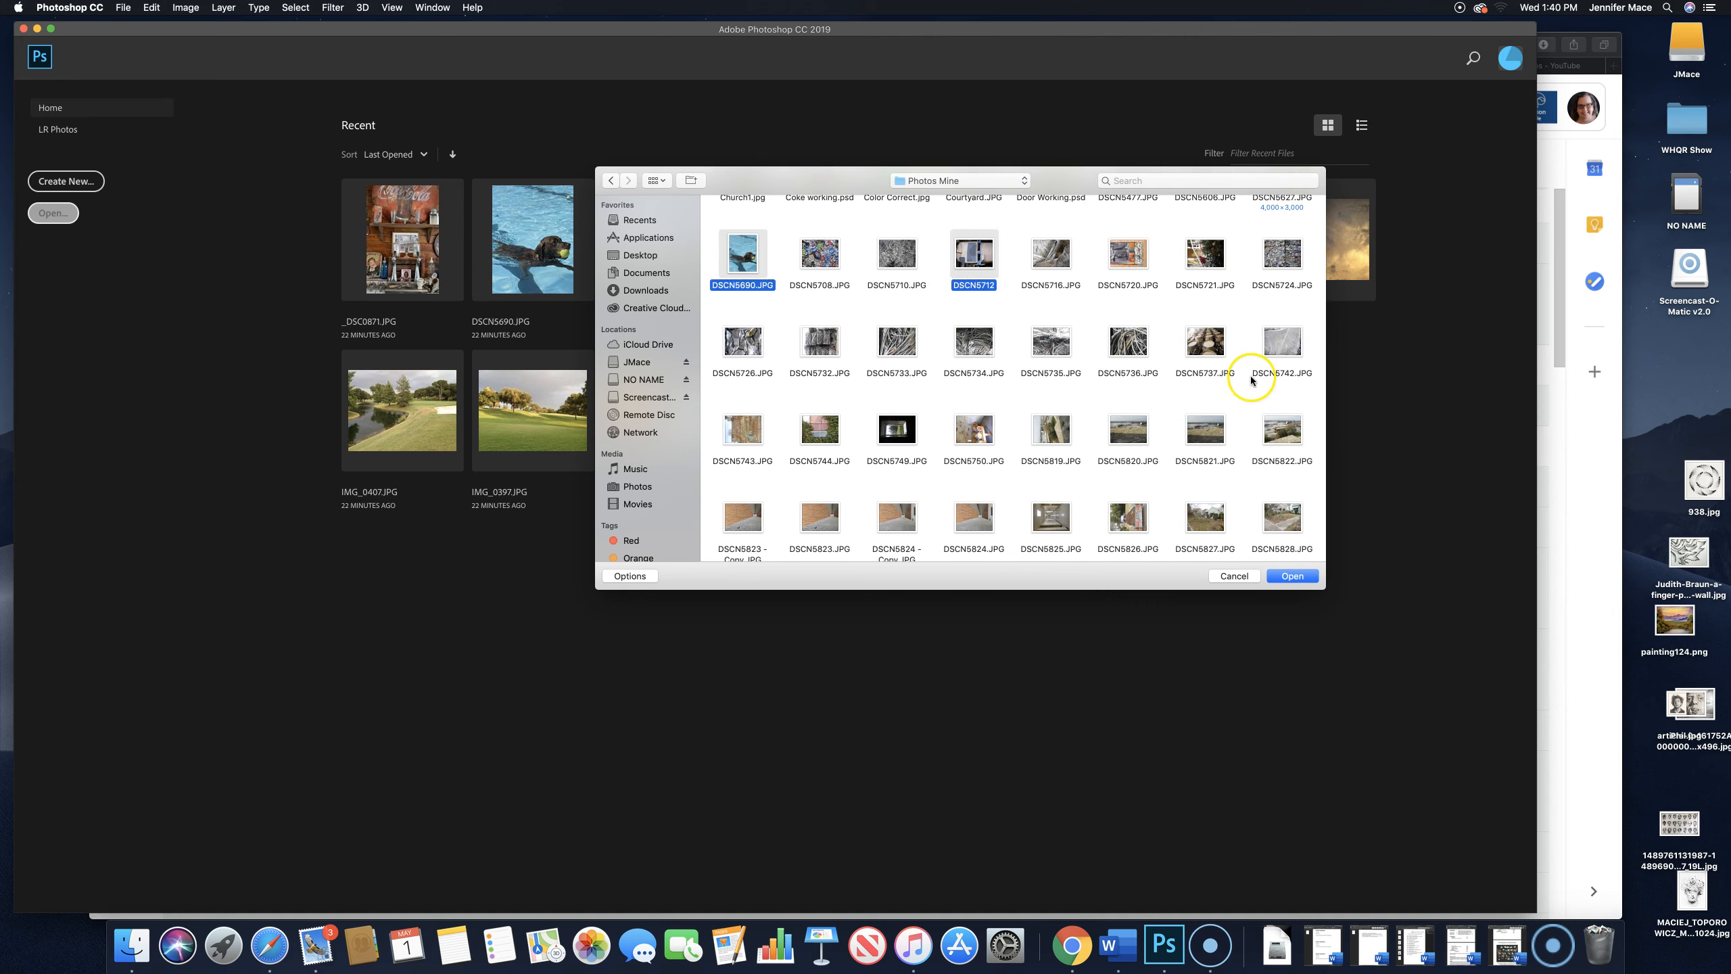
{"action": "left_click", "coordinate": [742, 265], "text": "super"}
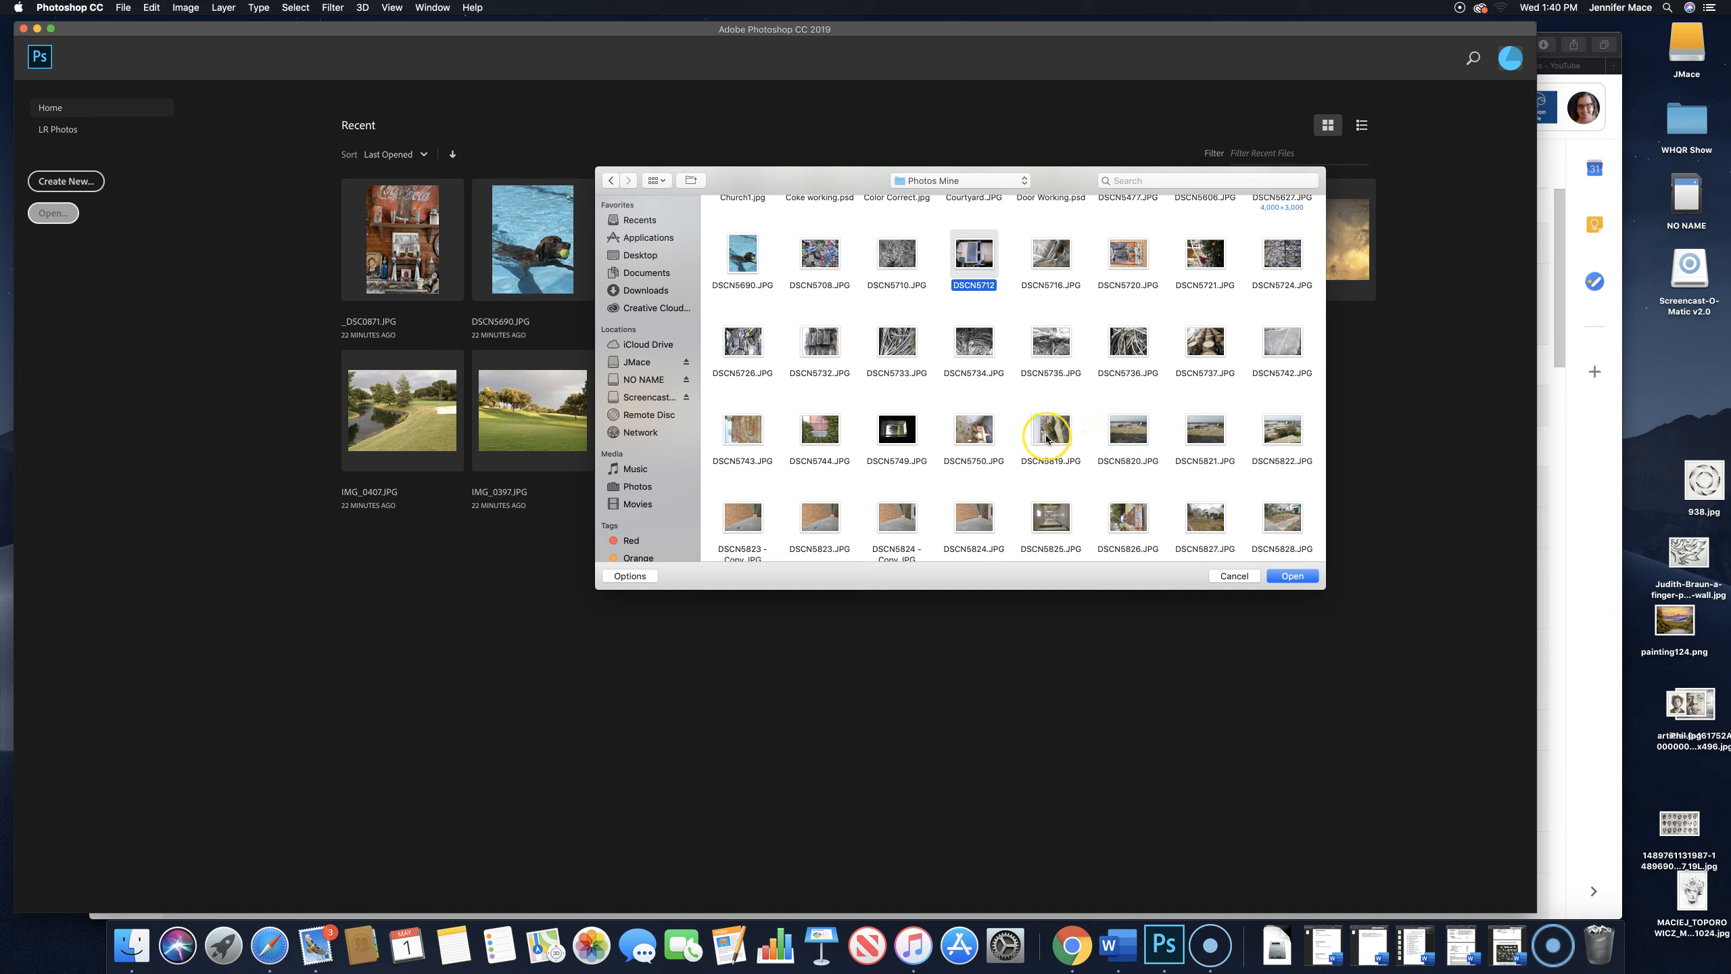
{"action": "left_click", "coordinate": [1127, 344], "text": "super"}
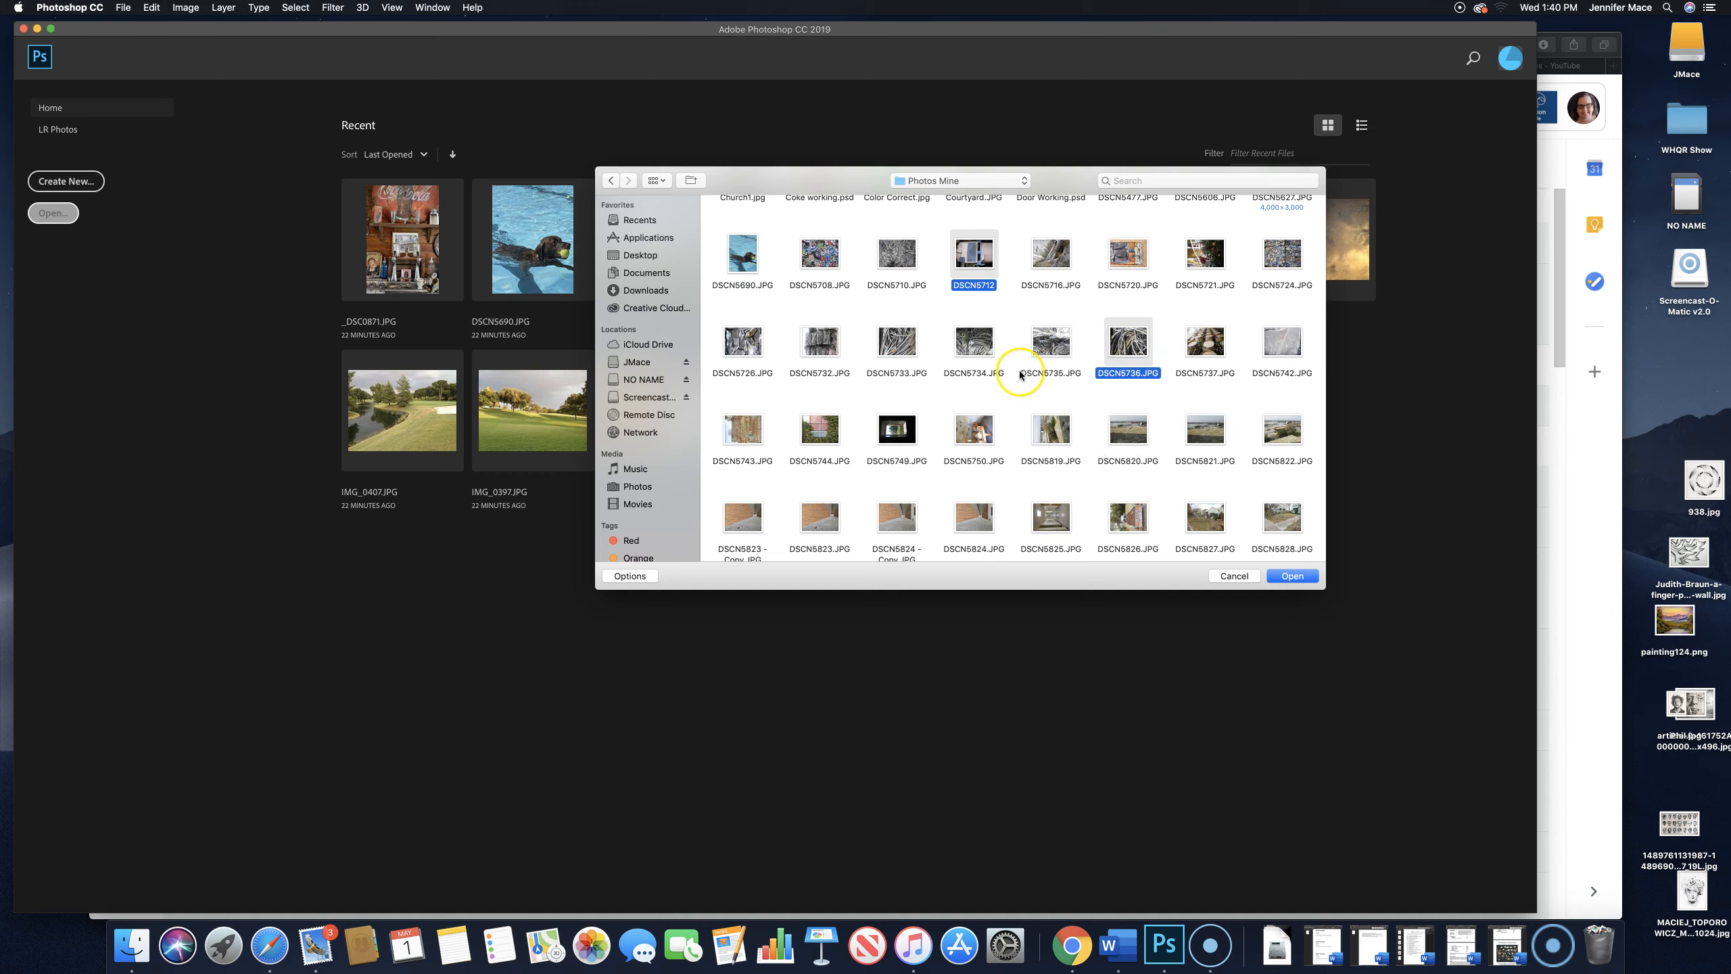
- Add Golf in Progress 2.psd, Florida Resize.jpg and Interior 1_1.psd to the file selection
{"action": "scroll", "coordinate": [1026, 468], "scroll_direction": "down", "scroll_amount": 5}
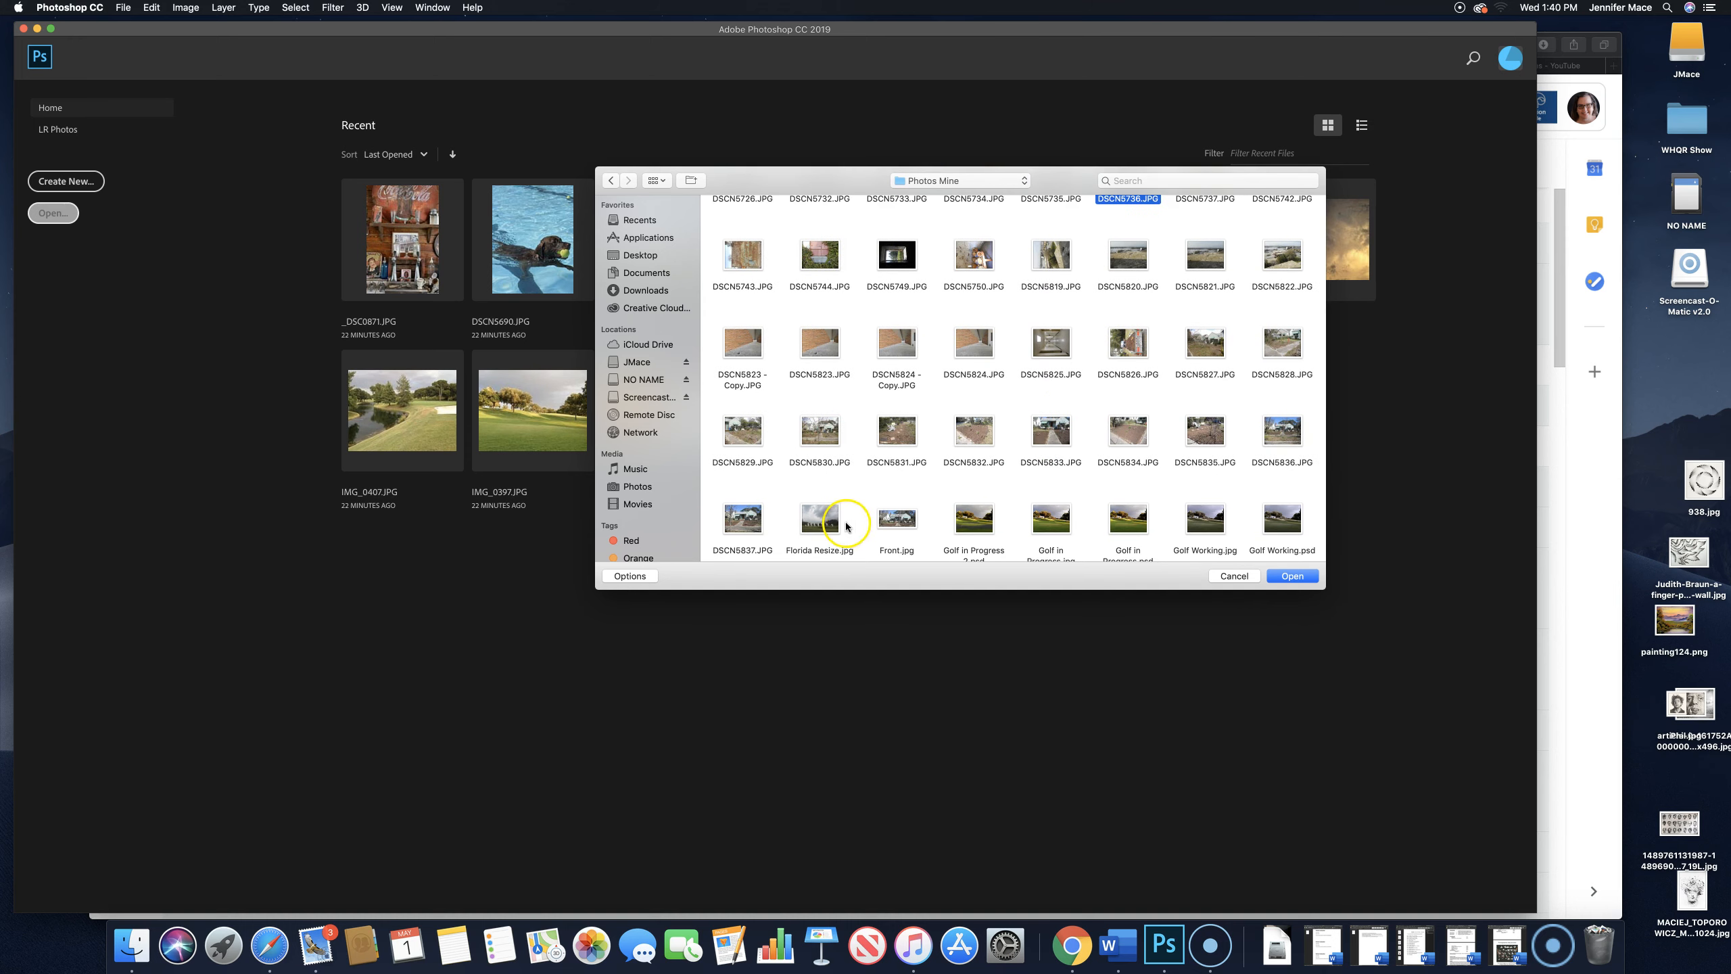
{"action": "left_click", "coordinate": [981, 517], "text": "super"}
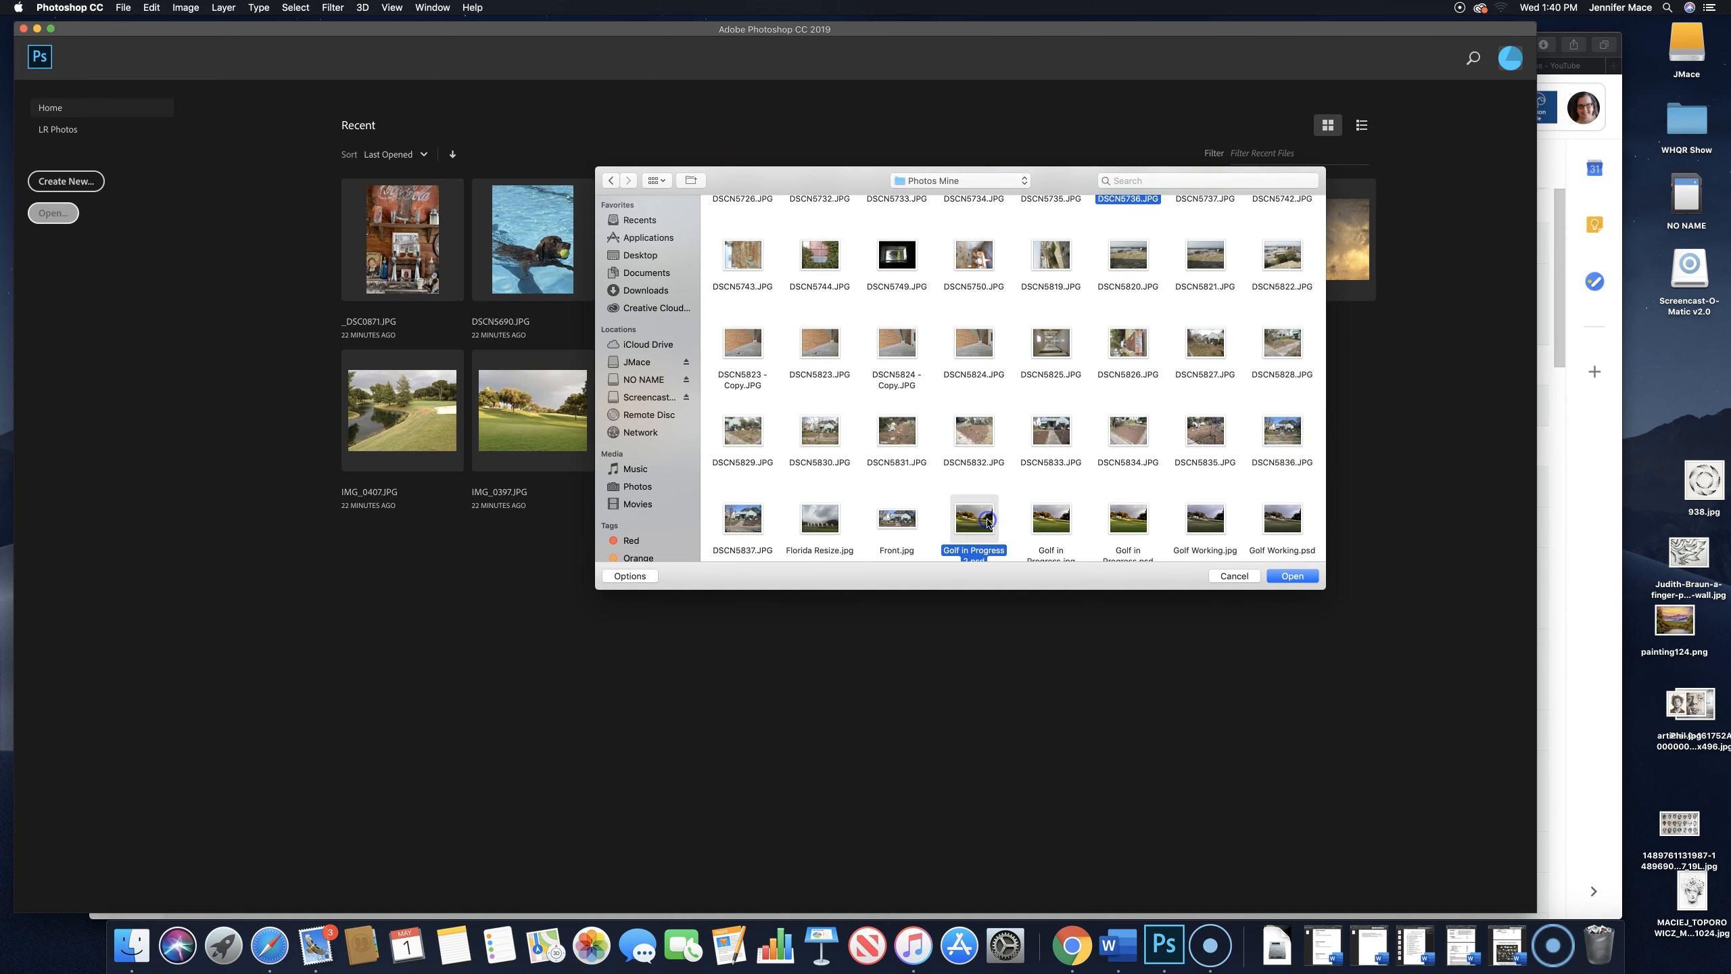
{"action": "left_click", "coordinate": [815, 517], "text": "super"}
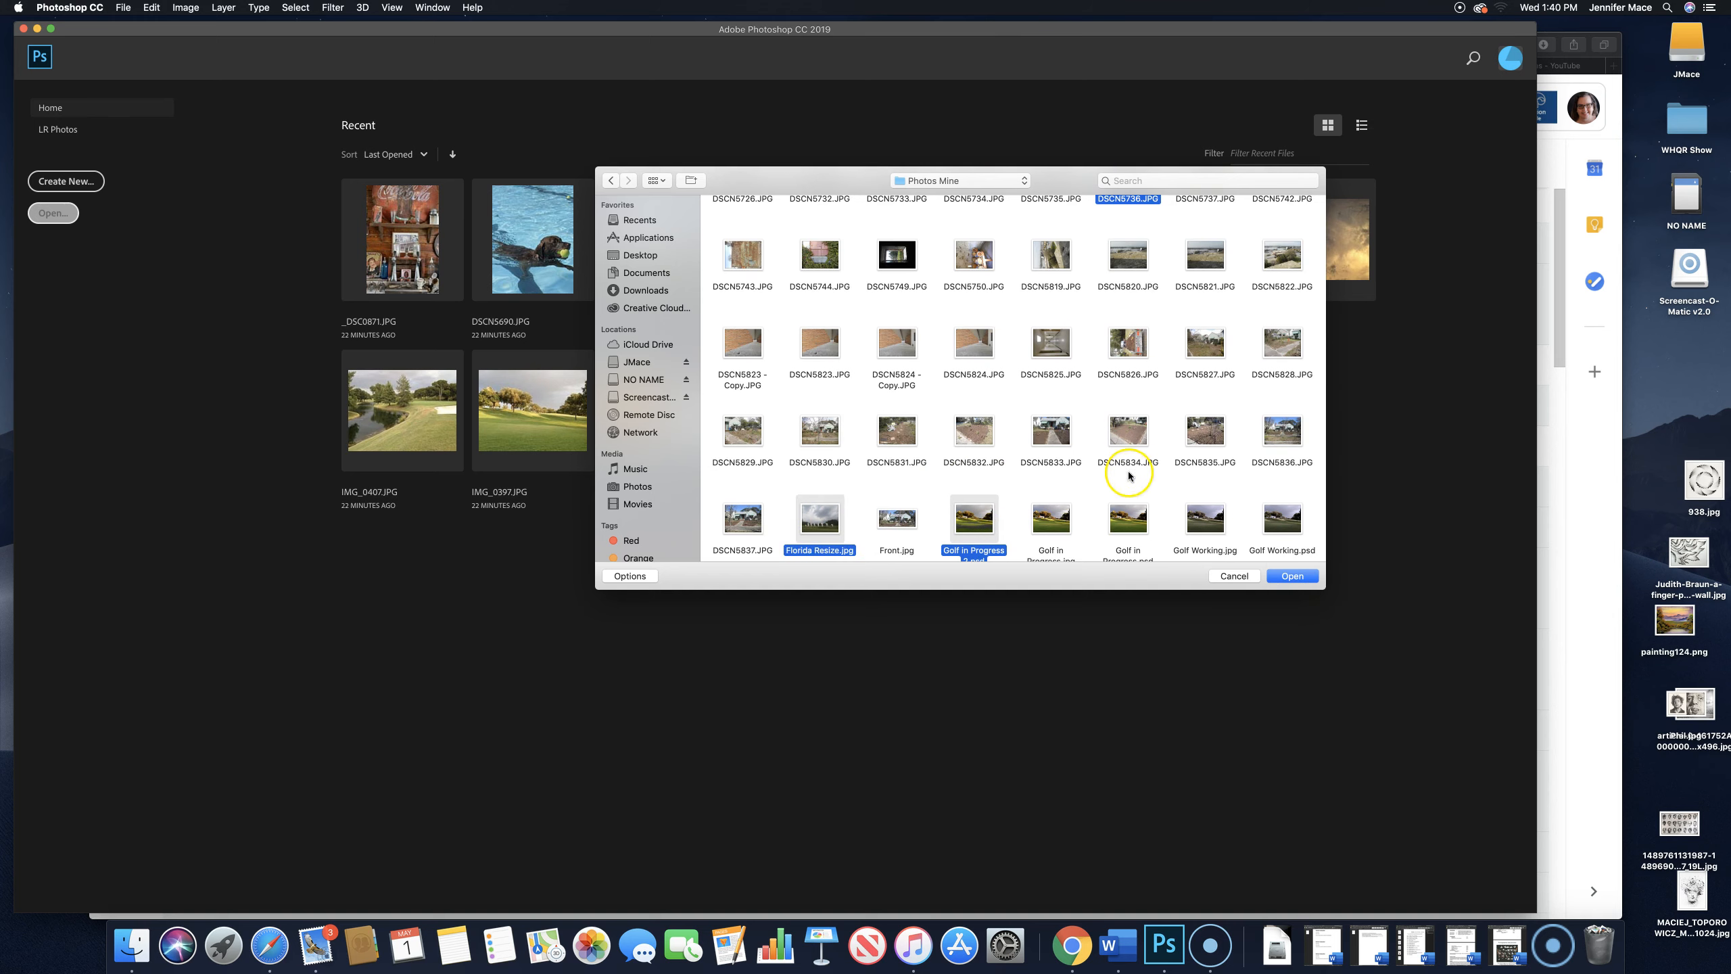
{"action": "scroll", "coordinate": [1129, 475], "scroll_direction": "down", "scroll_amount": 4}
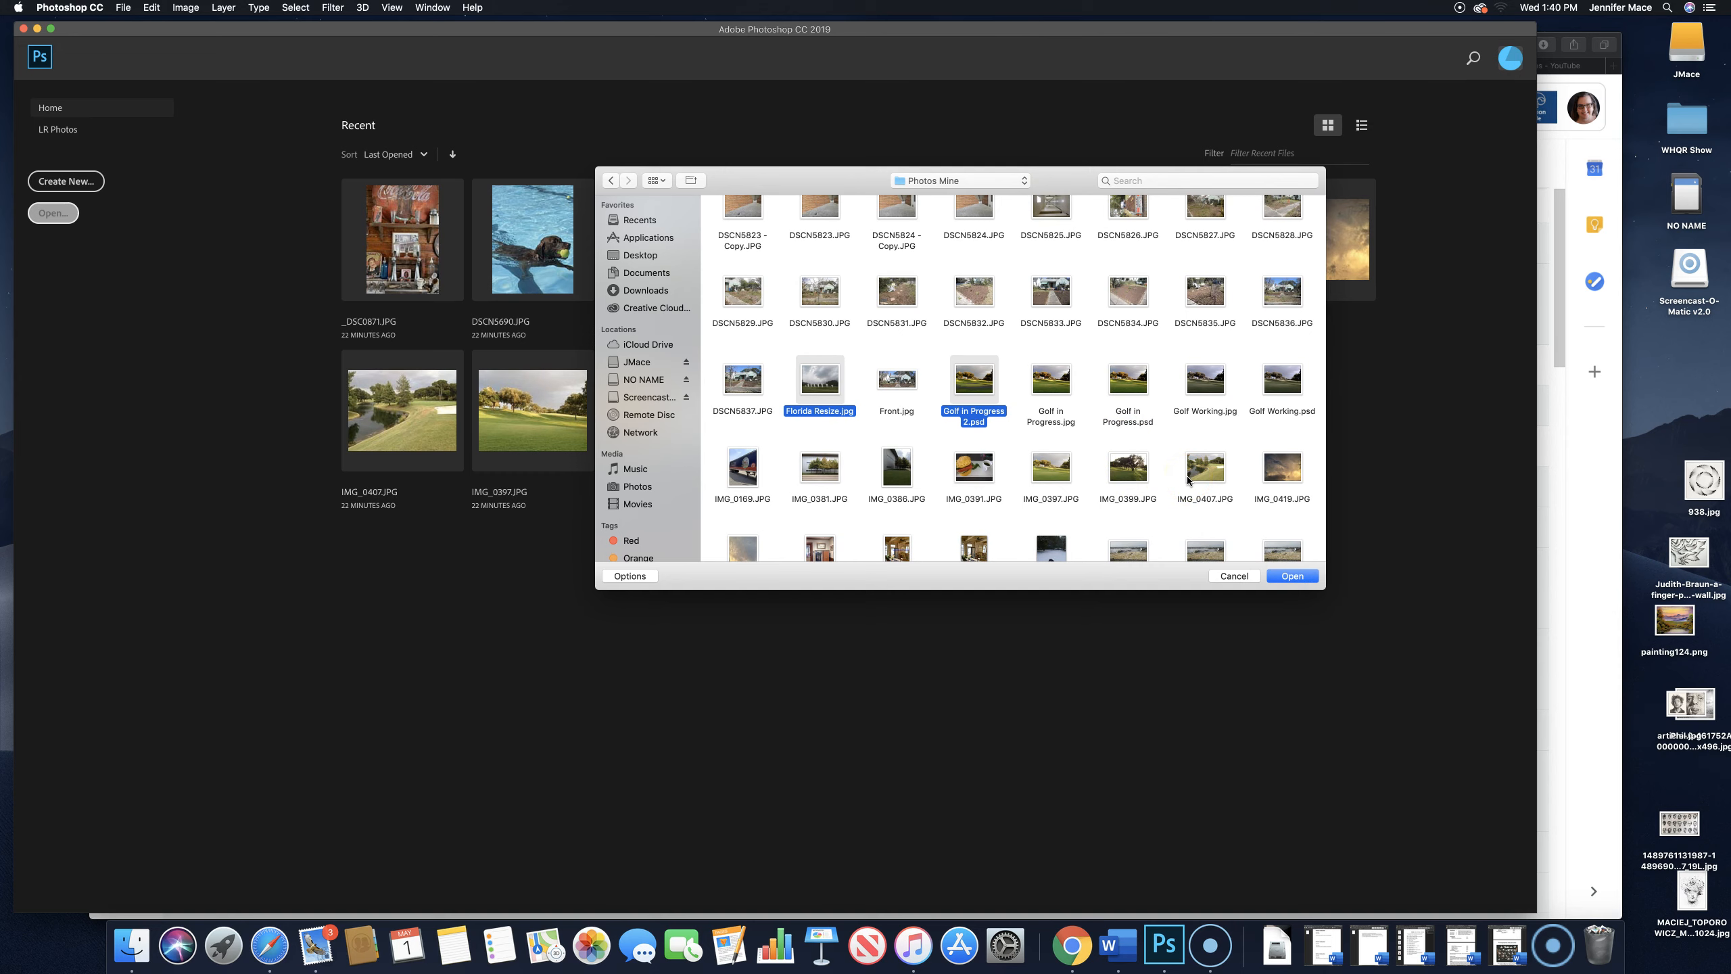
{"action": "scroll", "coordinate": [1188, 479], "scroll_direction": "down", "scroll_amount": 2}
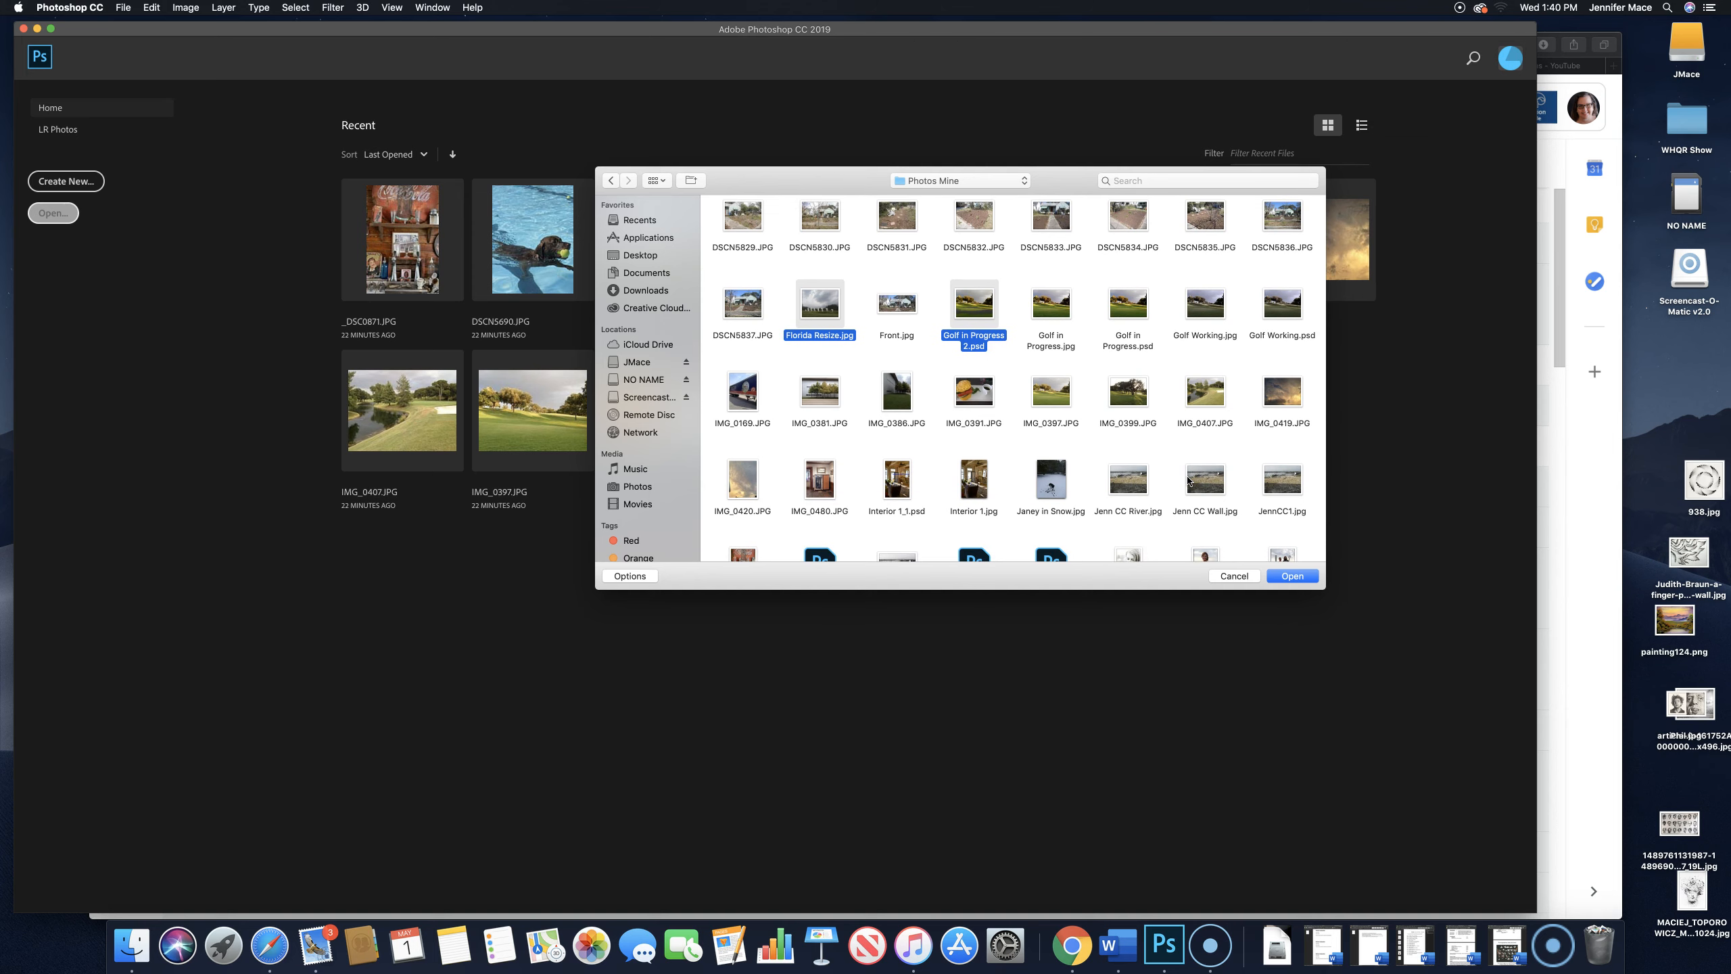
{"action": "scroll", "coordinate": [1188, 479], "scroll_direction": "down", "scroll_amount": 2}
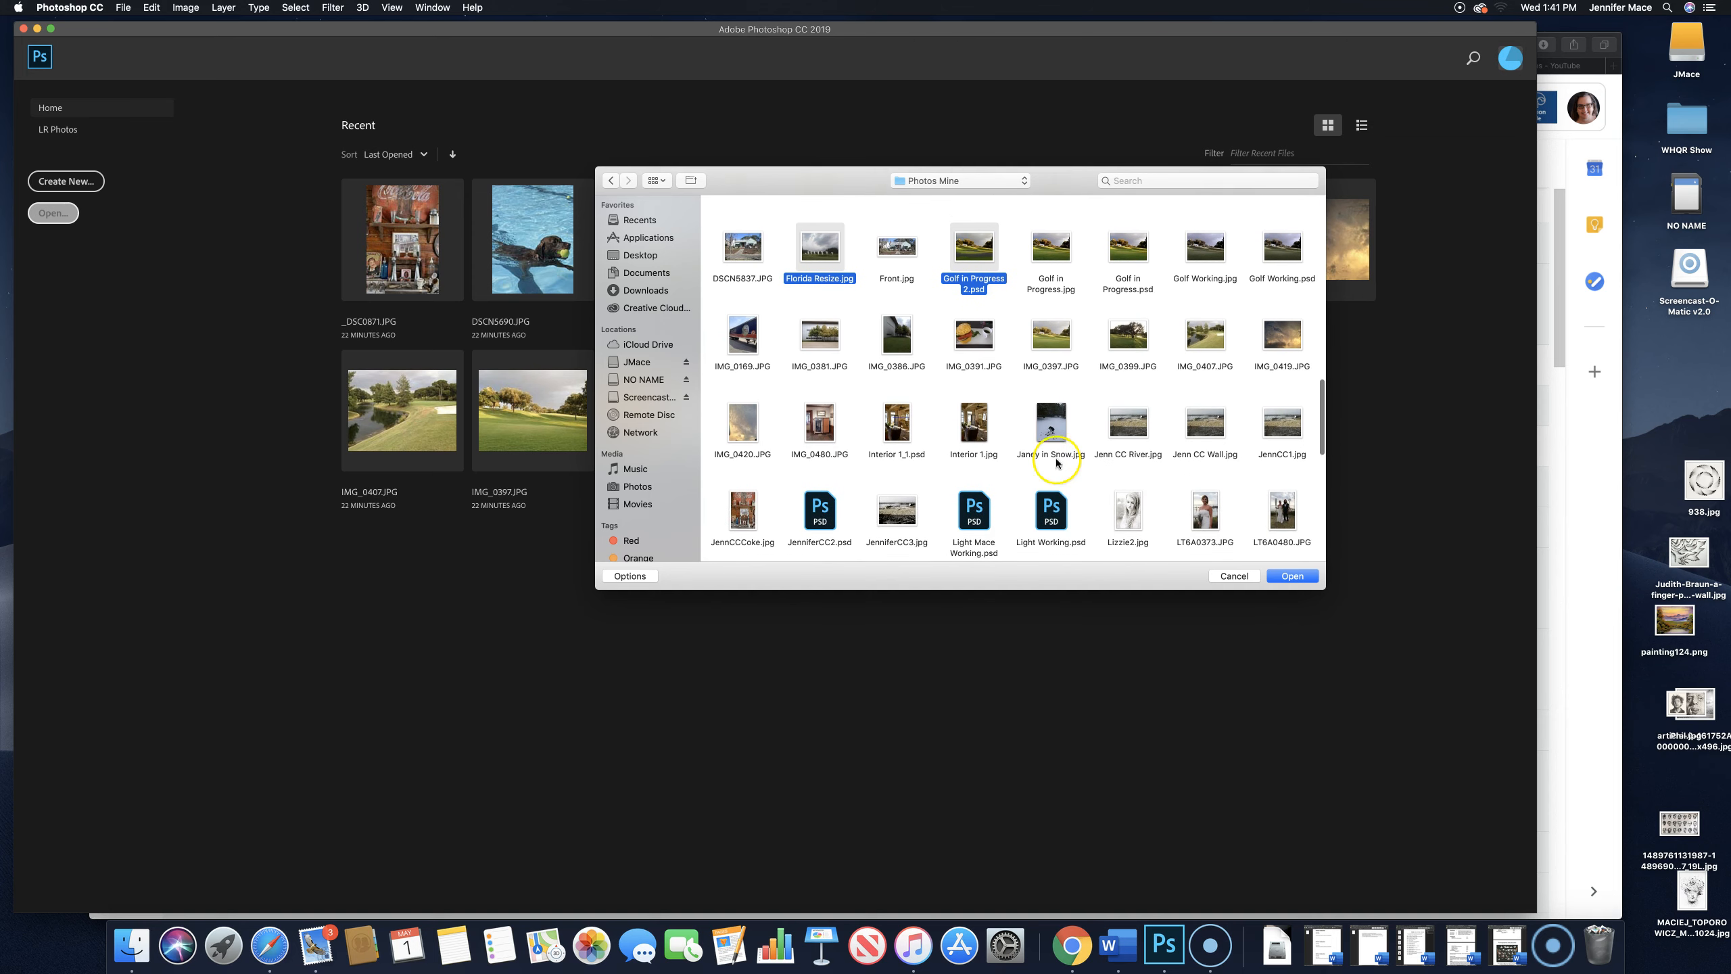
{"action": "left_click", "coordinate": [885, 443]}
- Add Tagged 2.jpg to the file selection and open all the selected files
{"action": "scroll", "coordinate": [1125, 454], "scroll_direction": "down", "scroll_amount": 3}
{"action": "scroll", "coordinate": [1128, 457], "scroll_direction": "down", "scroll_amount": 3}
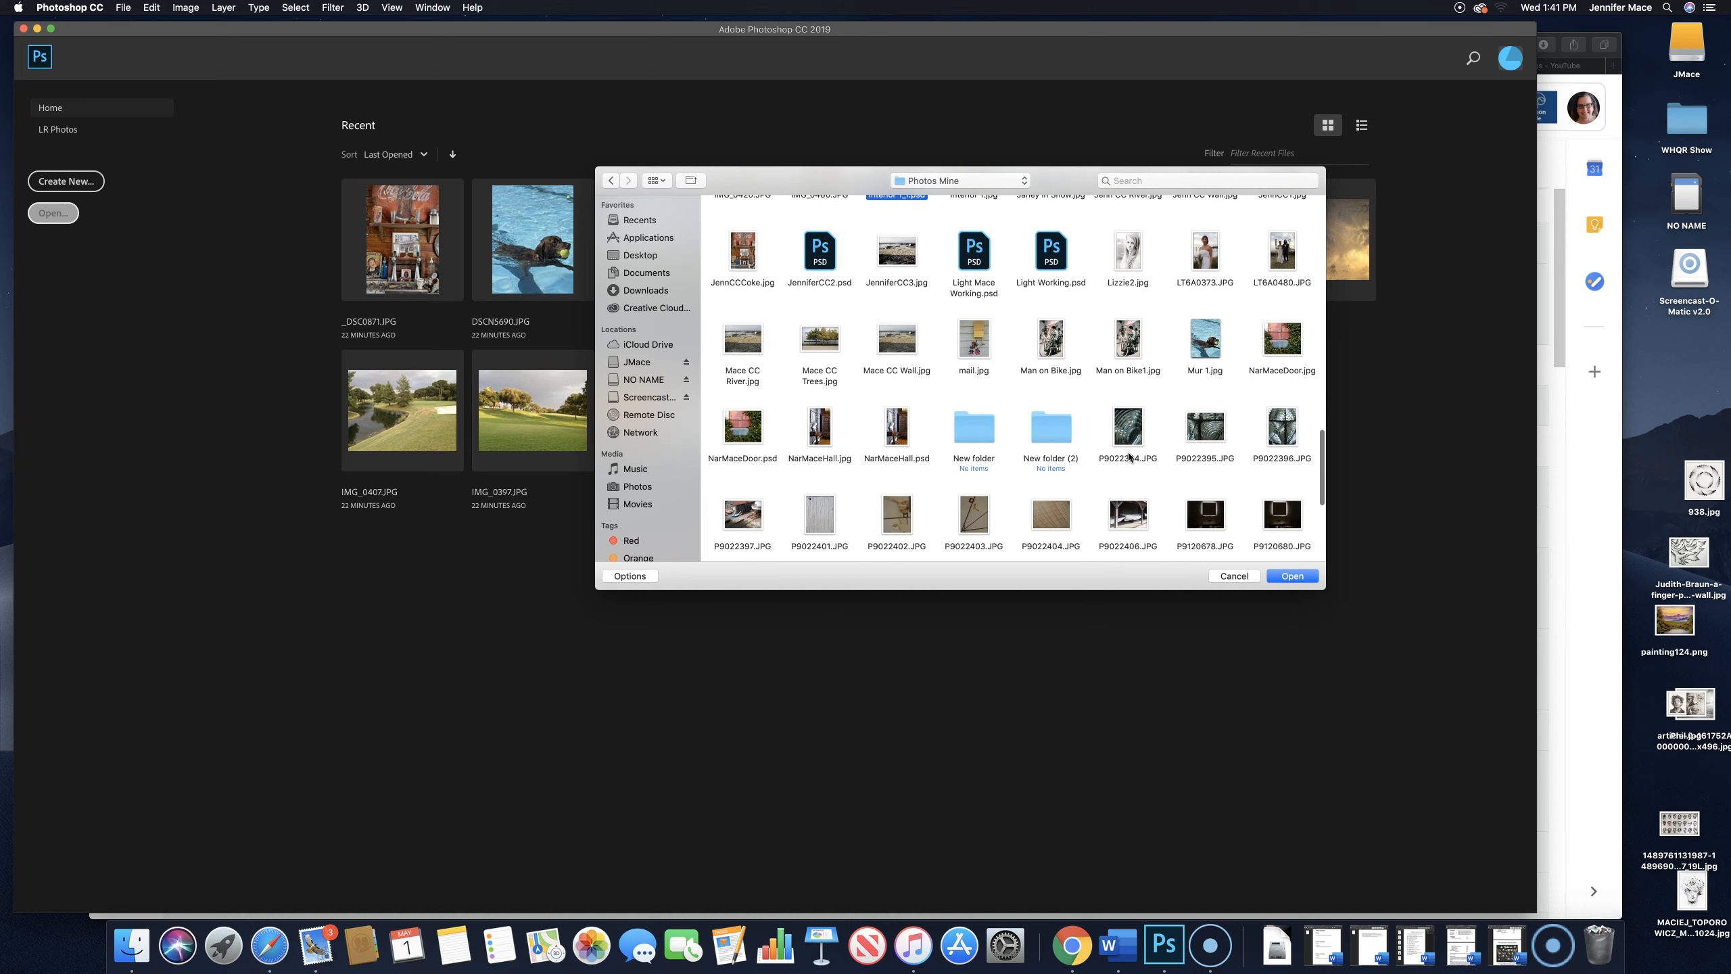
{"action": "scroll", "coordinate": [1128, 457], "scroll_direction": "down", "scroll_amount": 5}
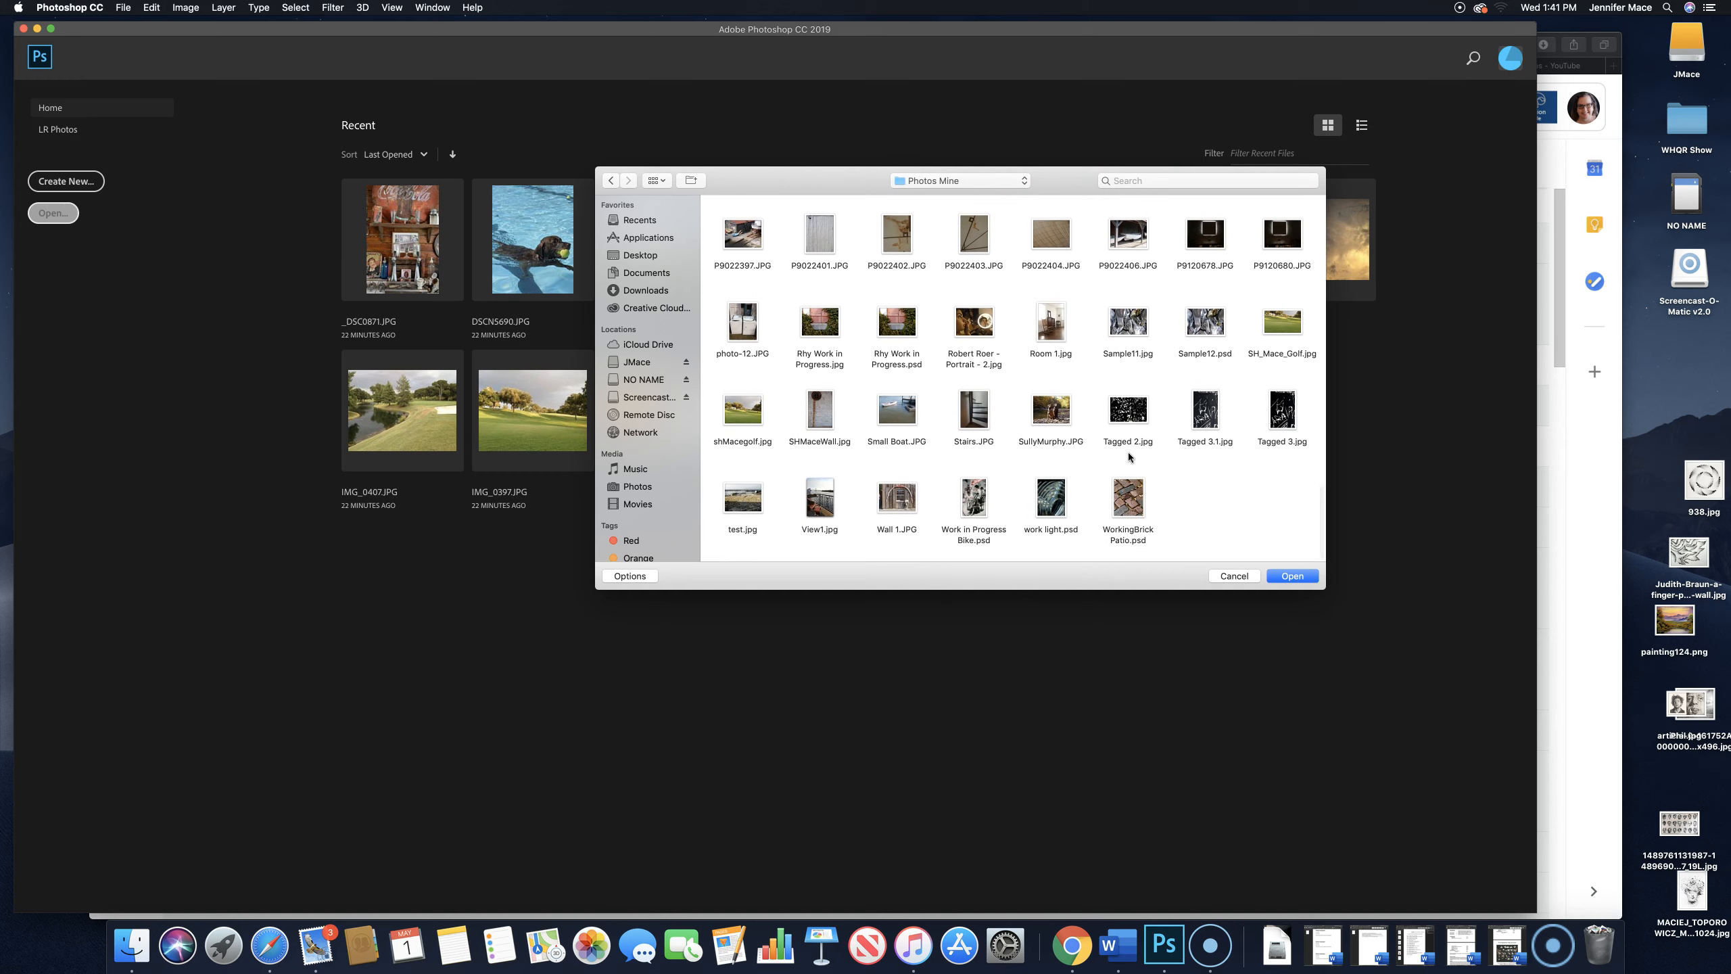
{"action": "left_click", "coordinate": [1132, 444]}
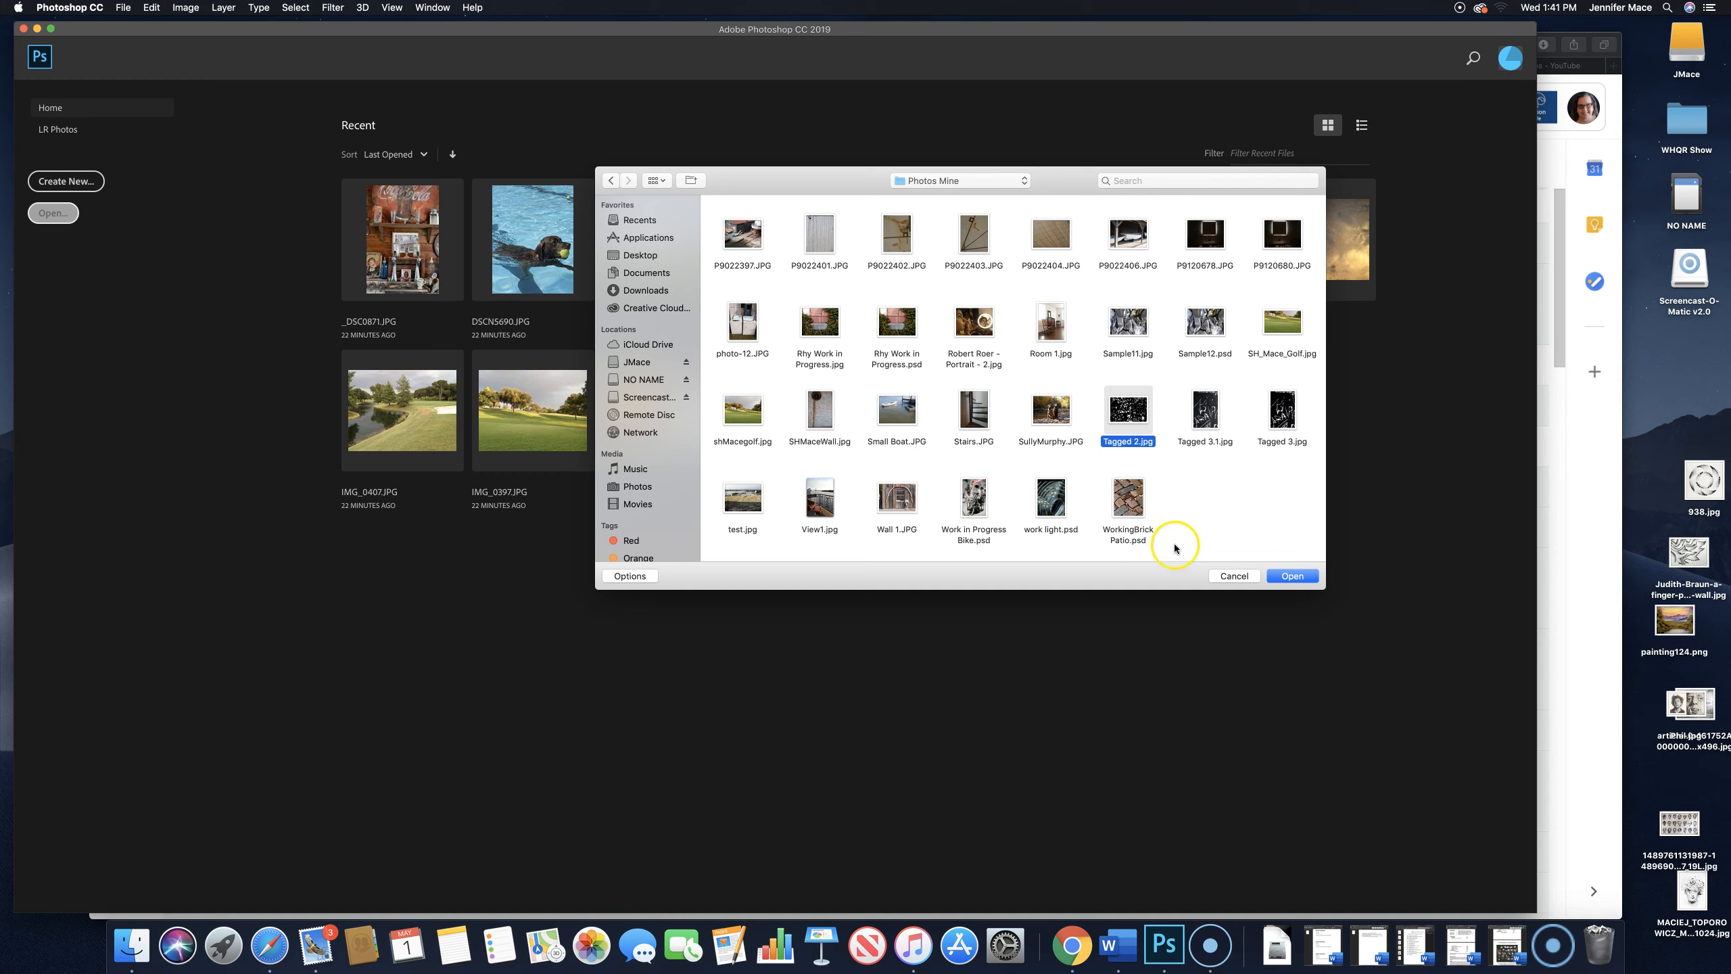
{"action": "left_click", "coordinate": [1298, 578]}
{"action": "left_click", "coordinate": [1299, 576]}
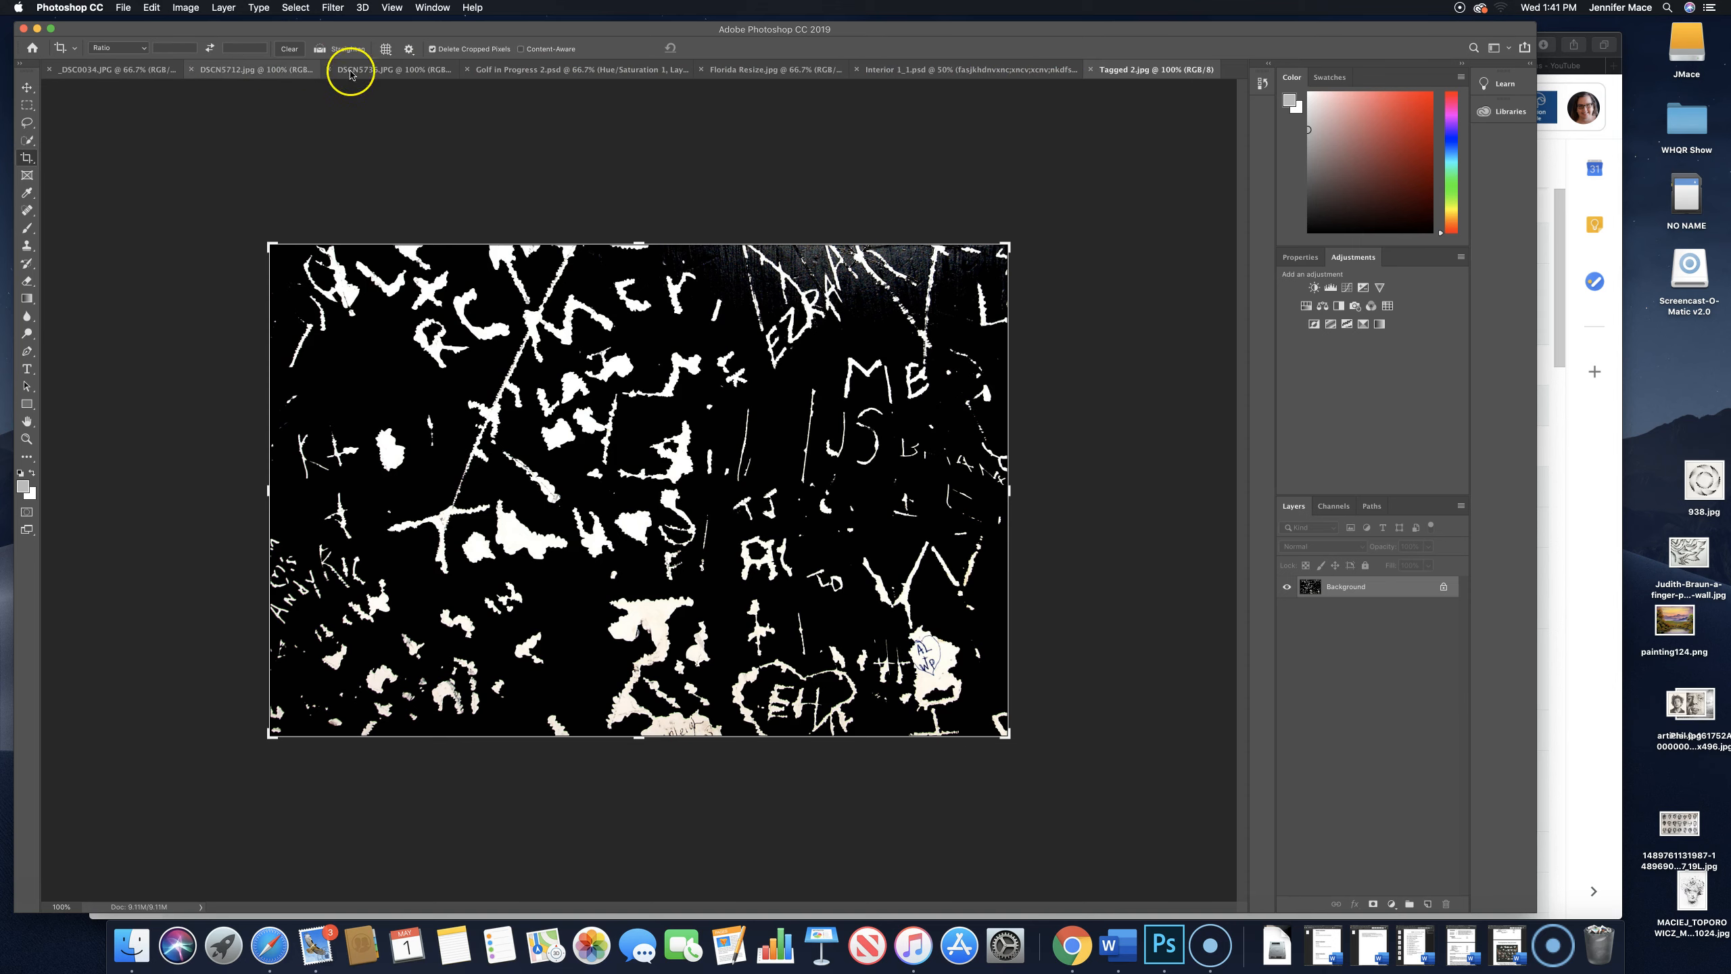
- View the open golf, Florida and interior documents, and return to Tagged 2.jpg
{"action": "left_click", "coordinate": [577, 76]}
{"action": "left_click", "coordinate": [790, 70]}
{"action": "left_click", "coordinate": [985, 70]}
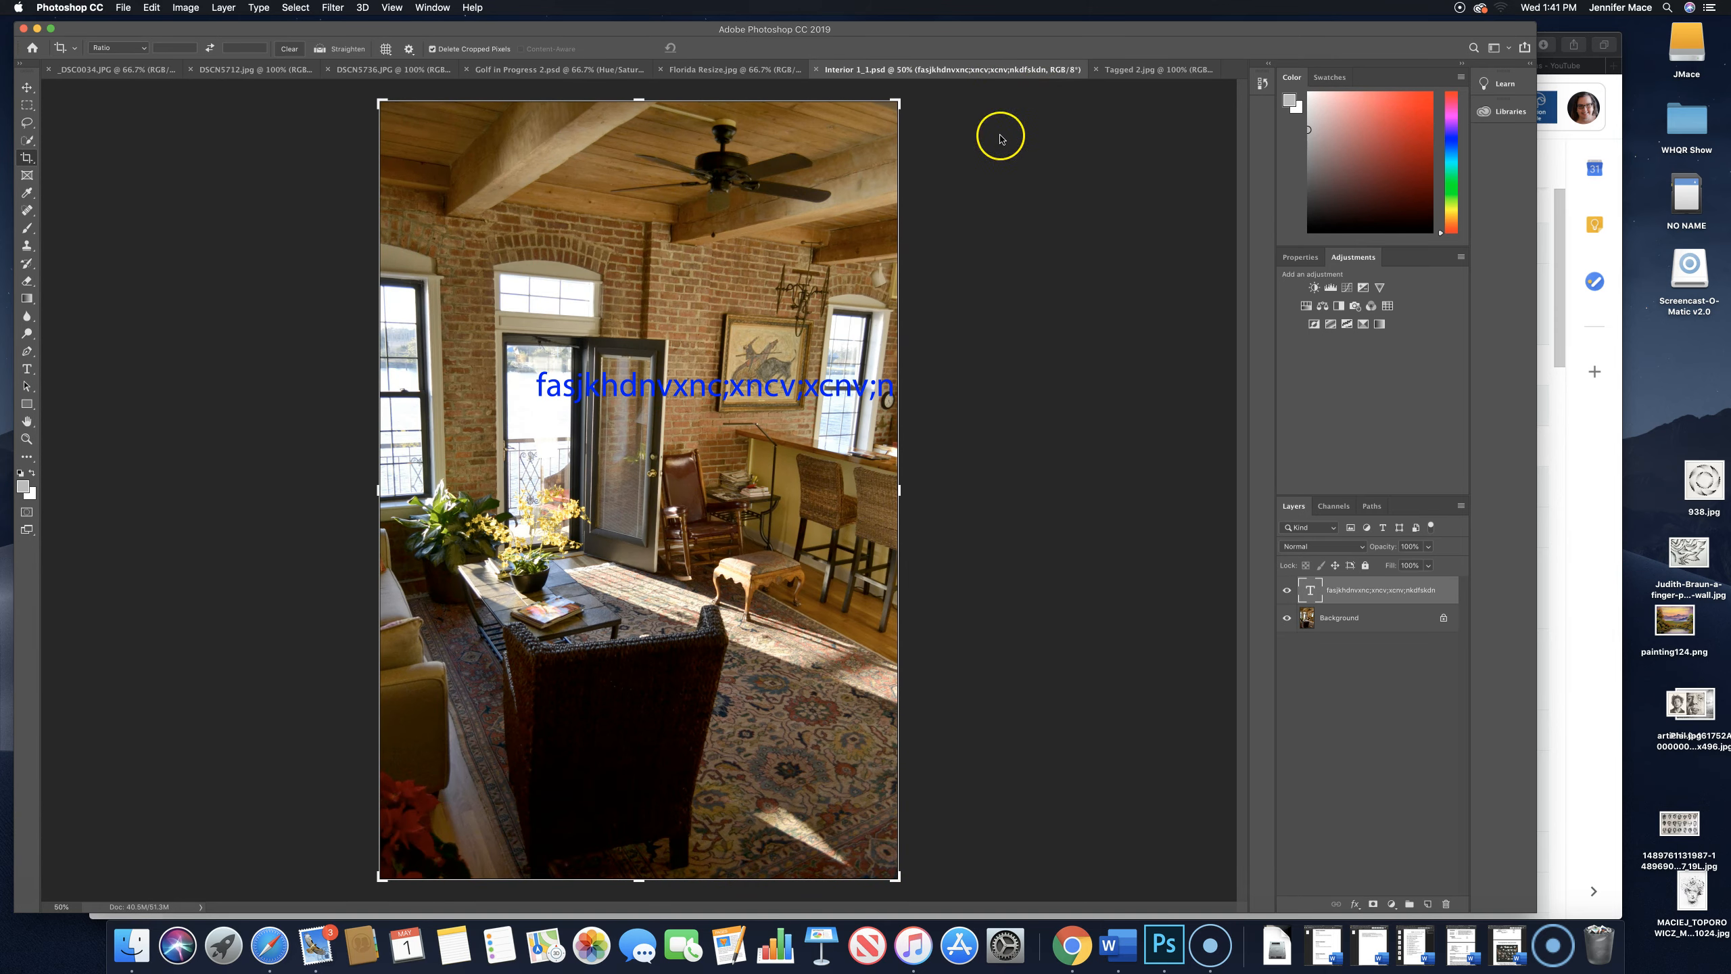
{"action": "left_click", "coordinate": [1136, 70]}
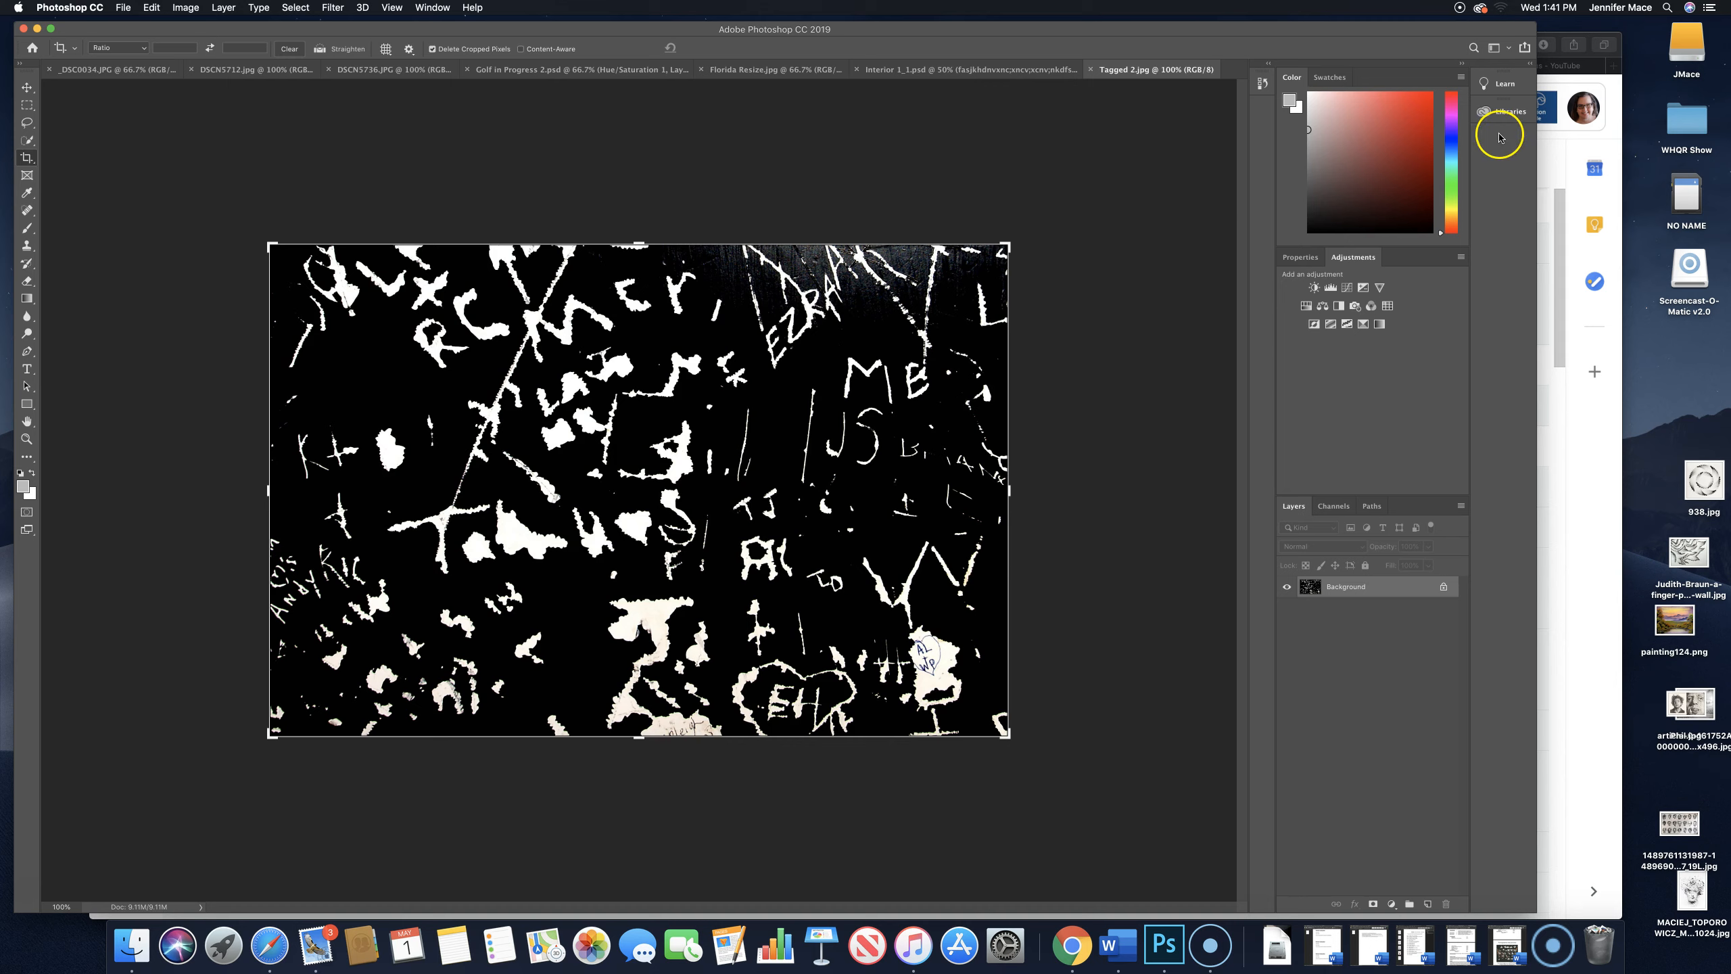
- Examine the Learn and Libraries panels, the Color and Swatches panels, and the Properties and Adjustments panels
{"action": "left_click", "coordinate": [1534, 68]}
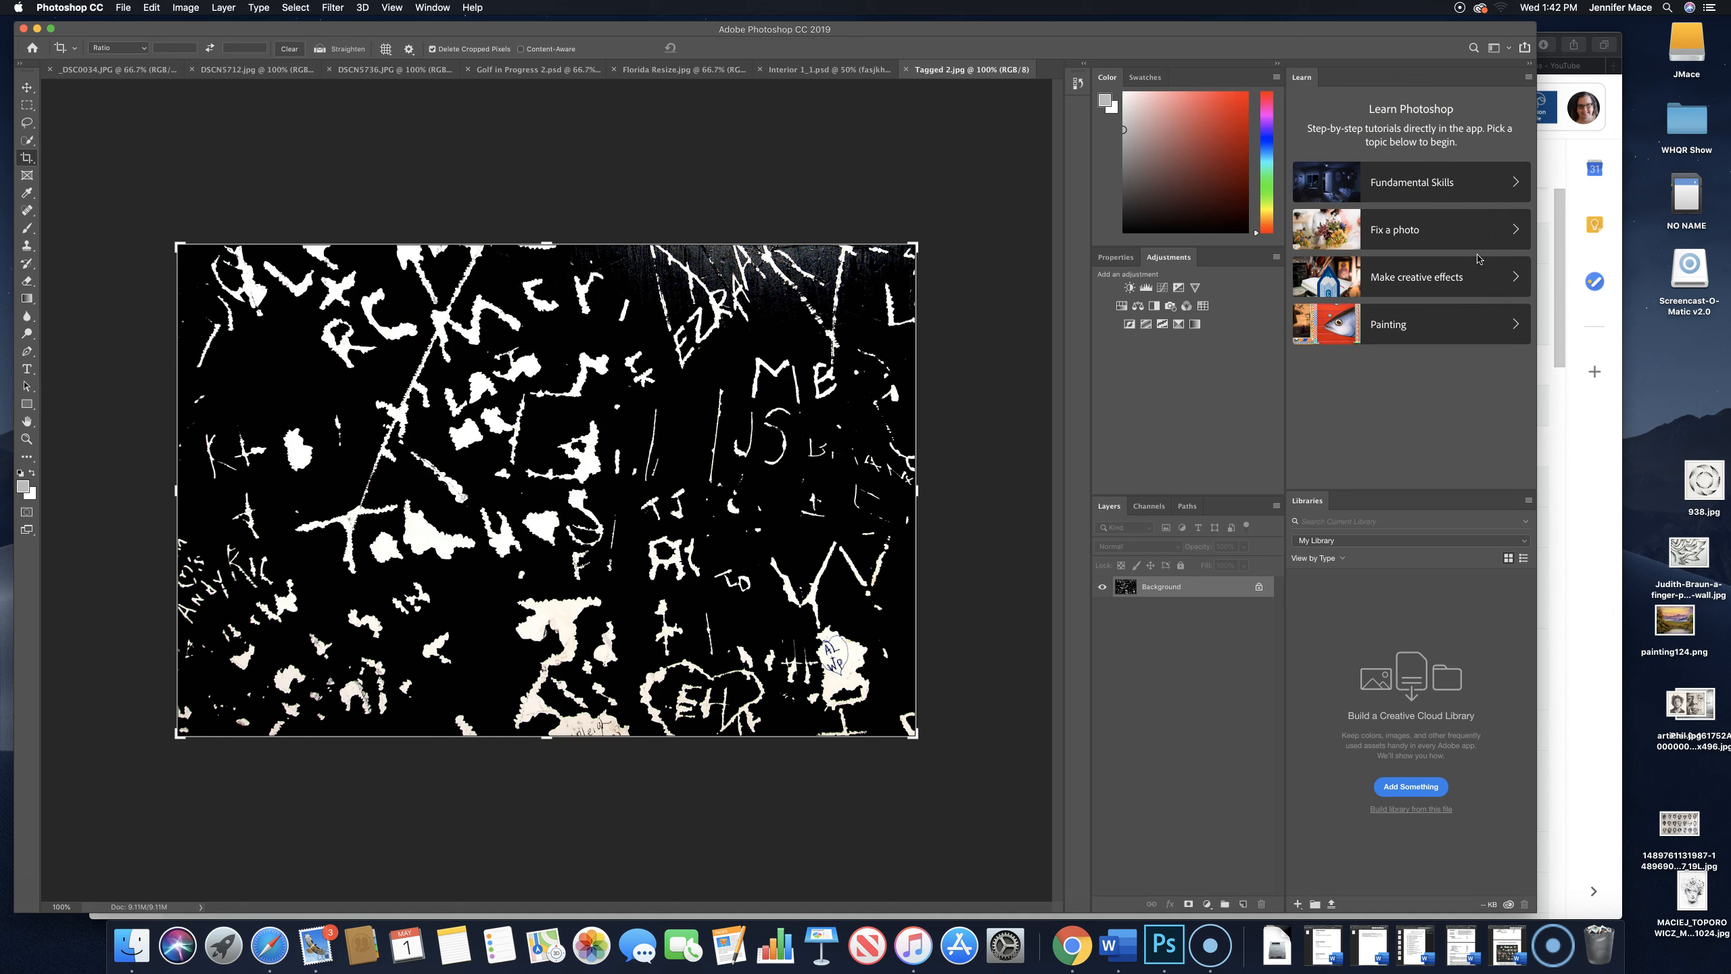
{"action": "left_click", "coordinate": [1528, 66]}
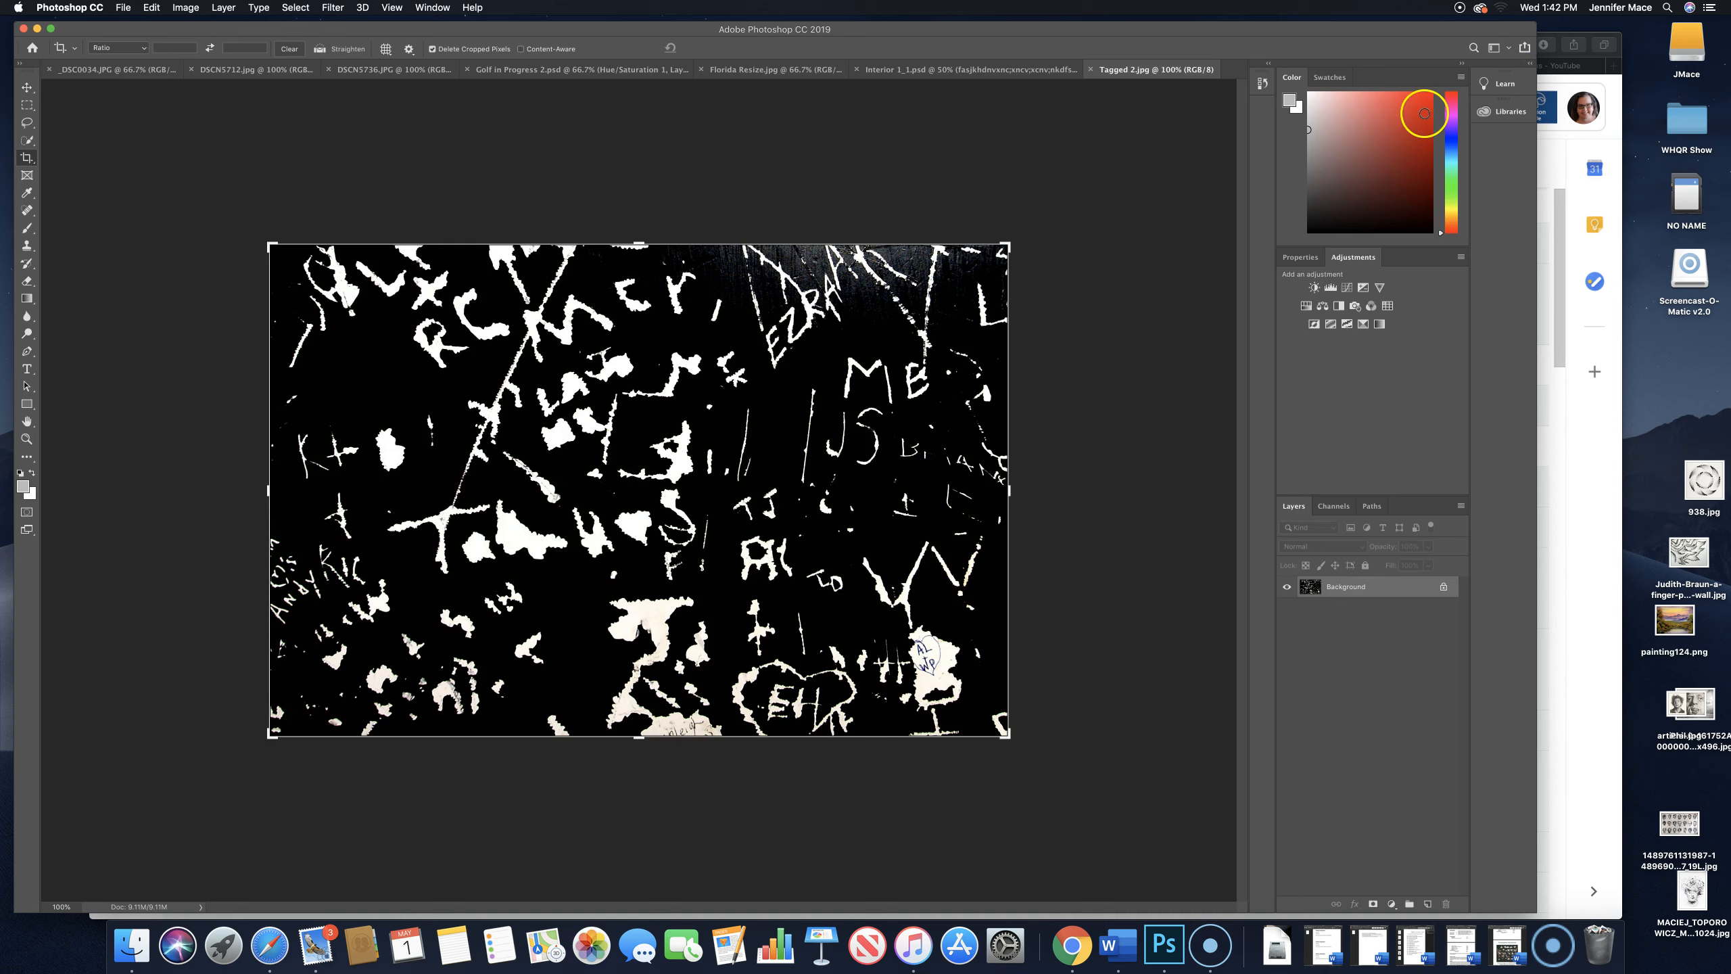
{"action": "left_click", "coordinate": [1334, 78]}
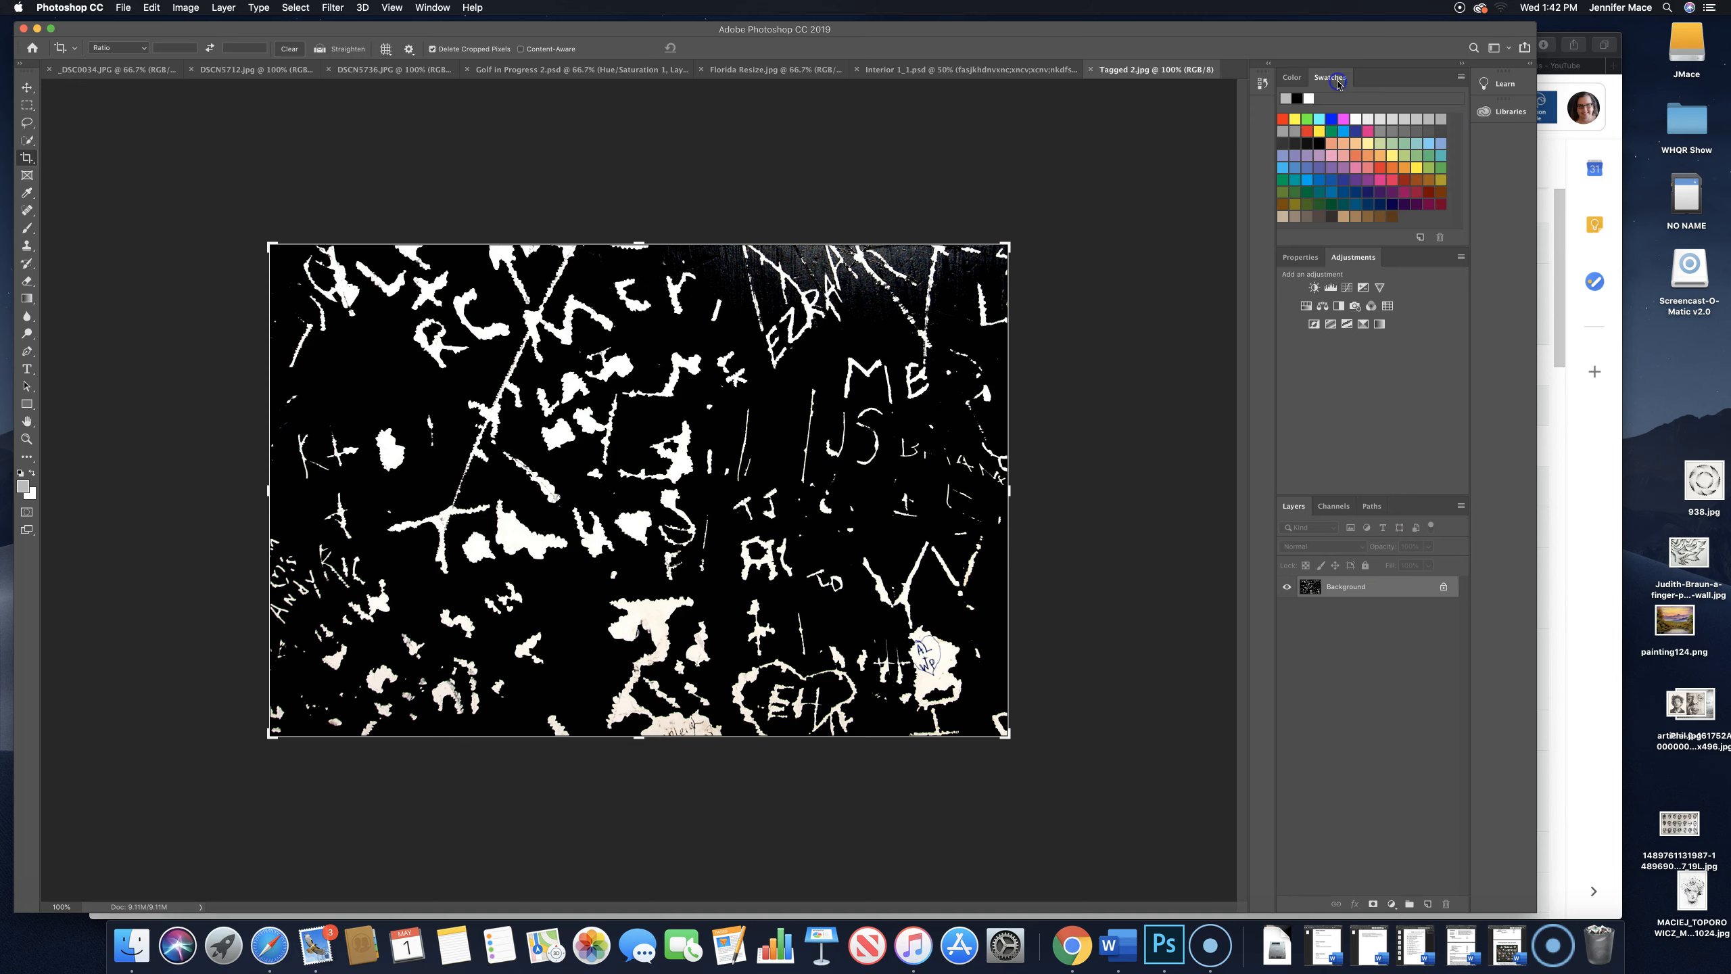
{"action": "left_click", "coordinate": [1296, 77]}
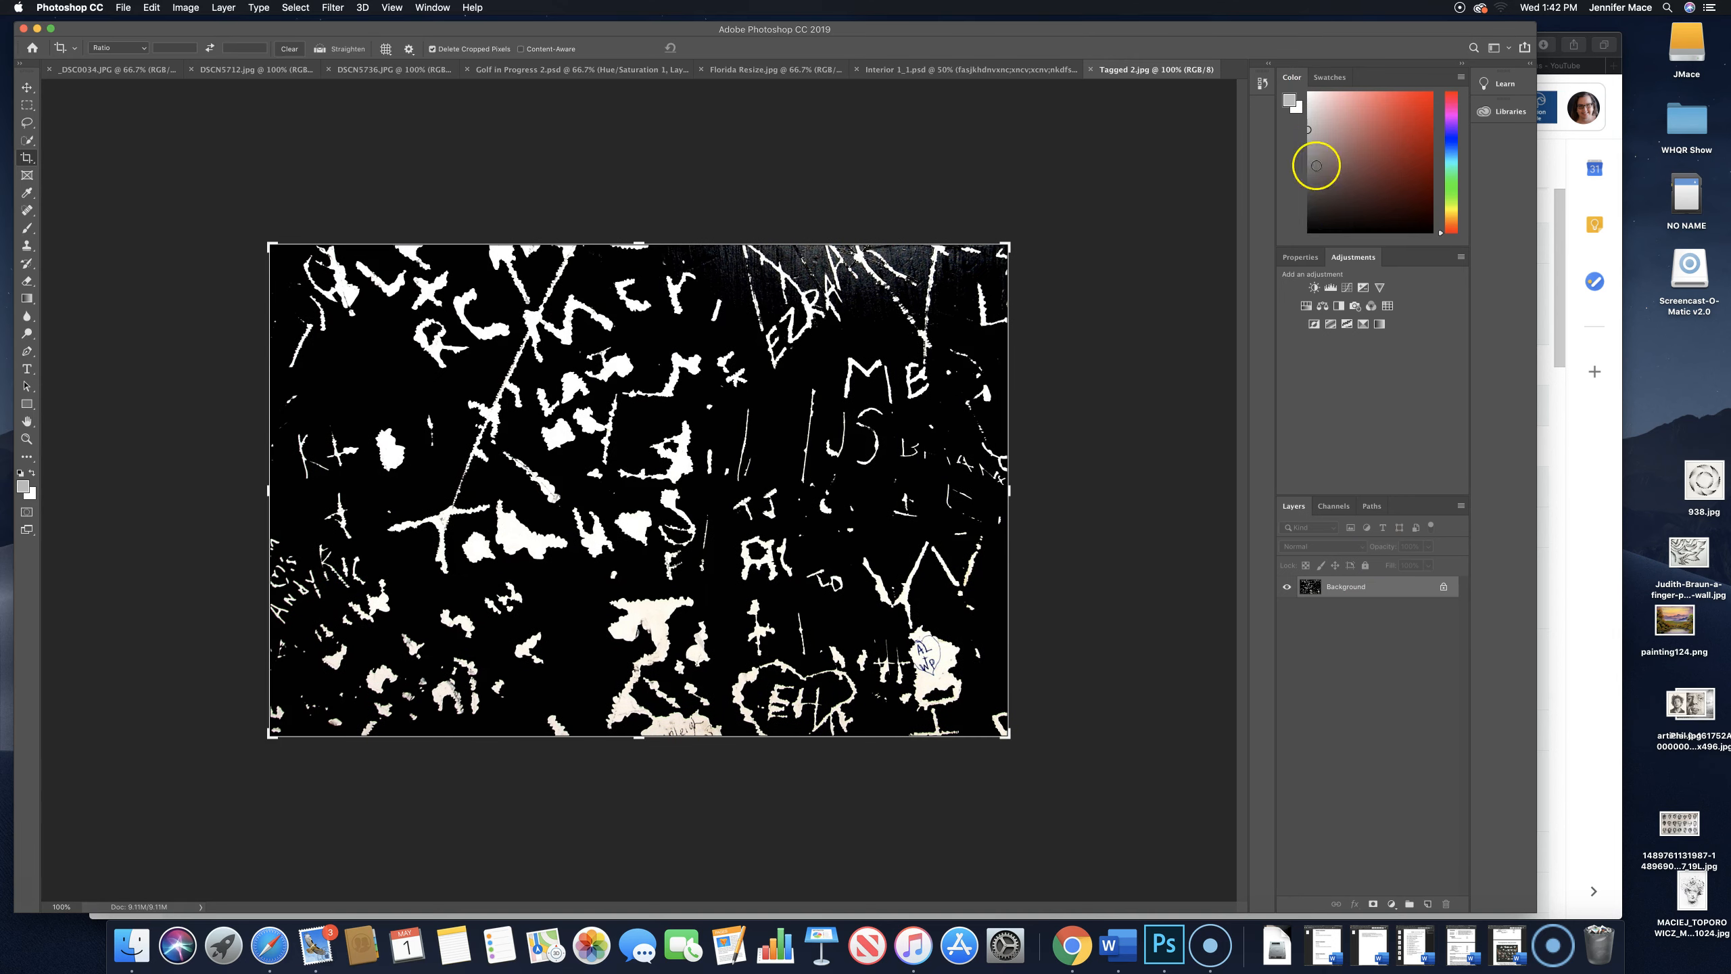
{"action": "left_click", "coordinate": [1290, 257]}
{"action": "left_click", "coordinate": [1353, 257]}
- Show the History panel and dock it in the group with Properties and Adjustments
{"action": "left_click", "coordinate": [442, 10]}
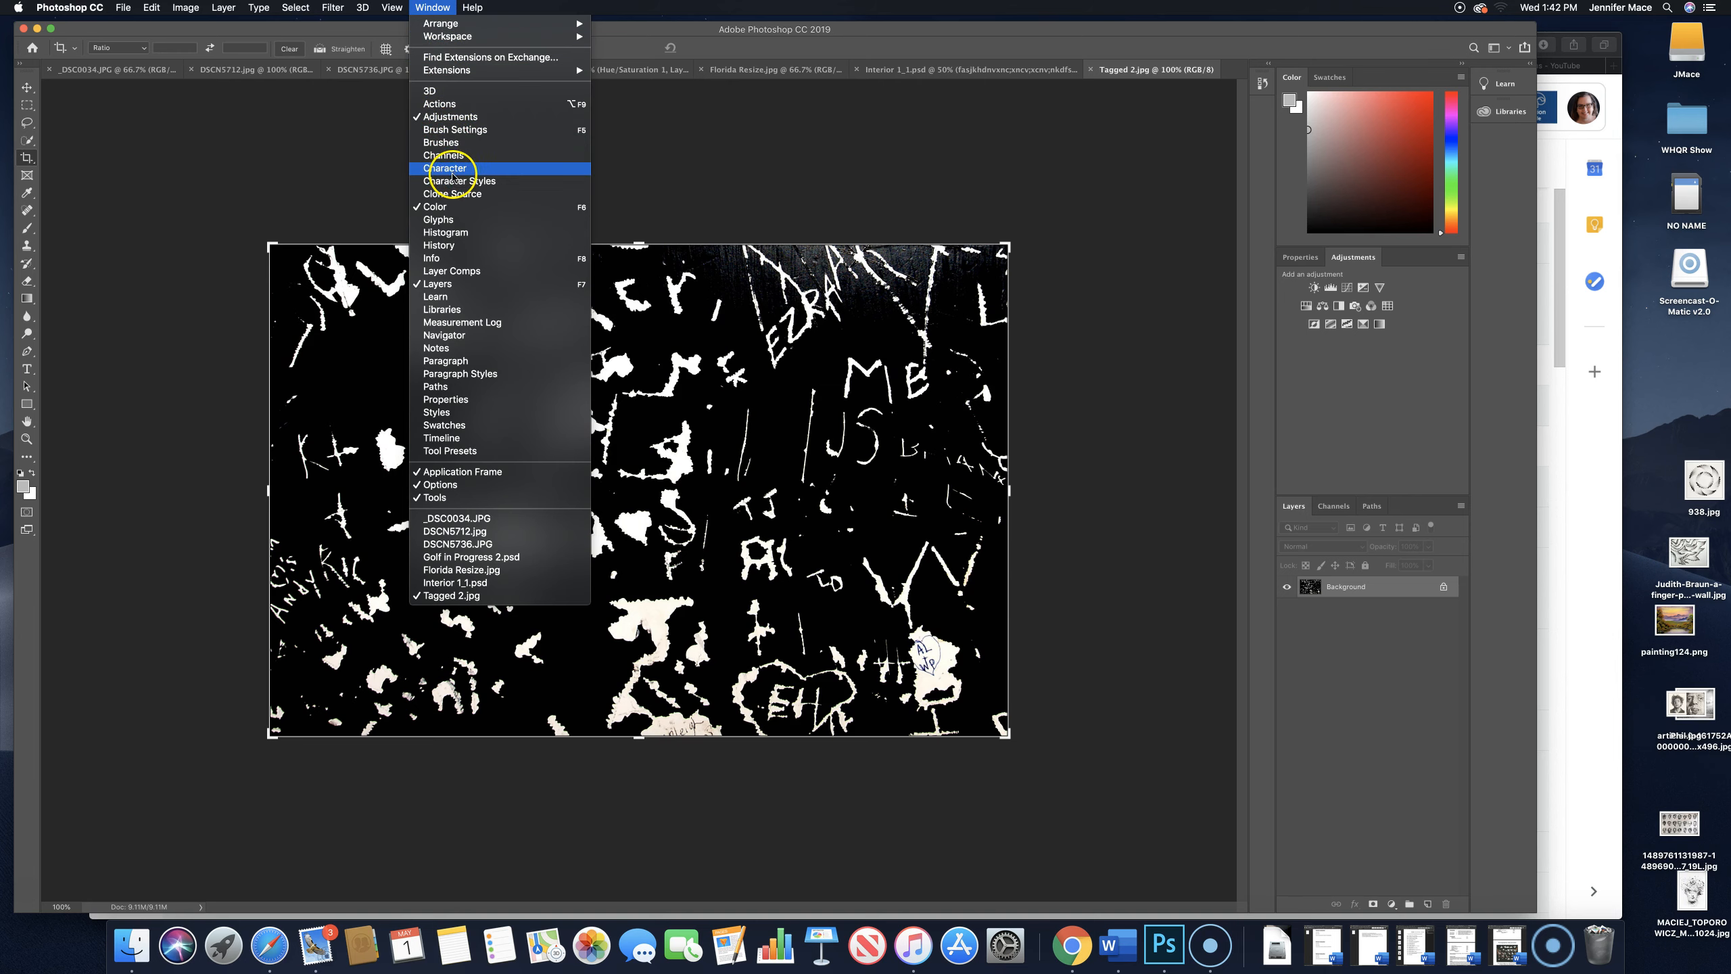
{"action": "left_click", "coordinate": [466, 245]}
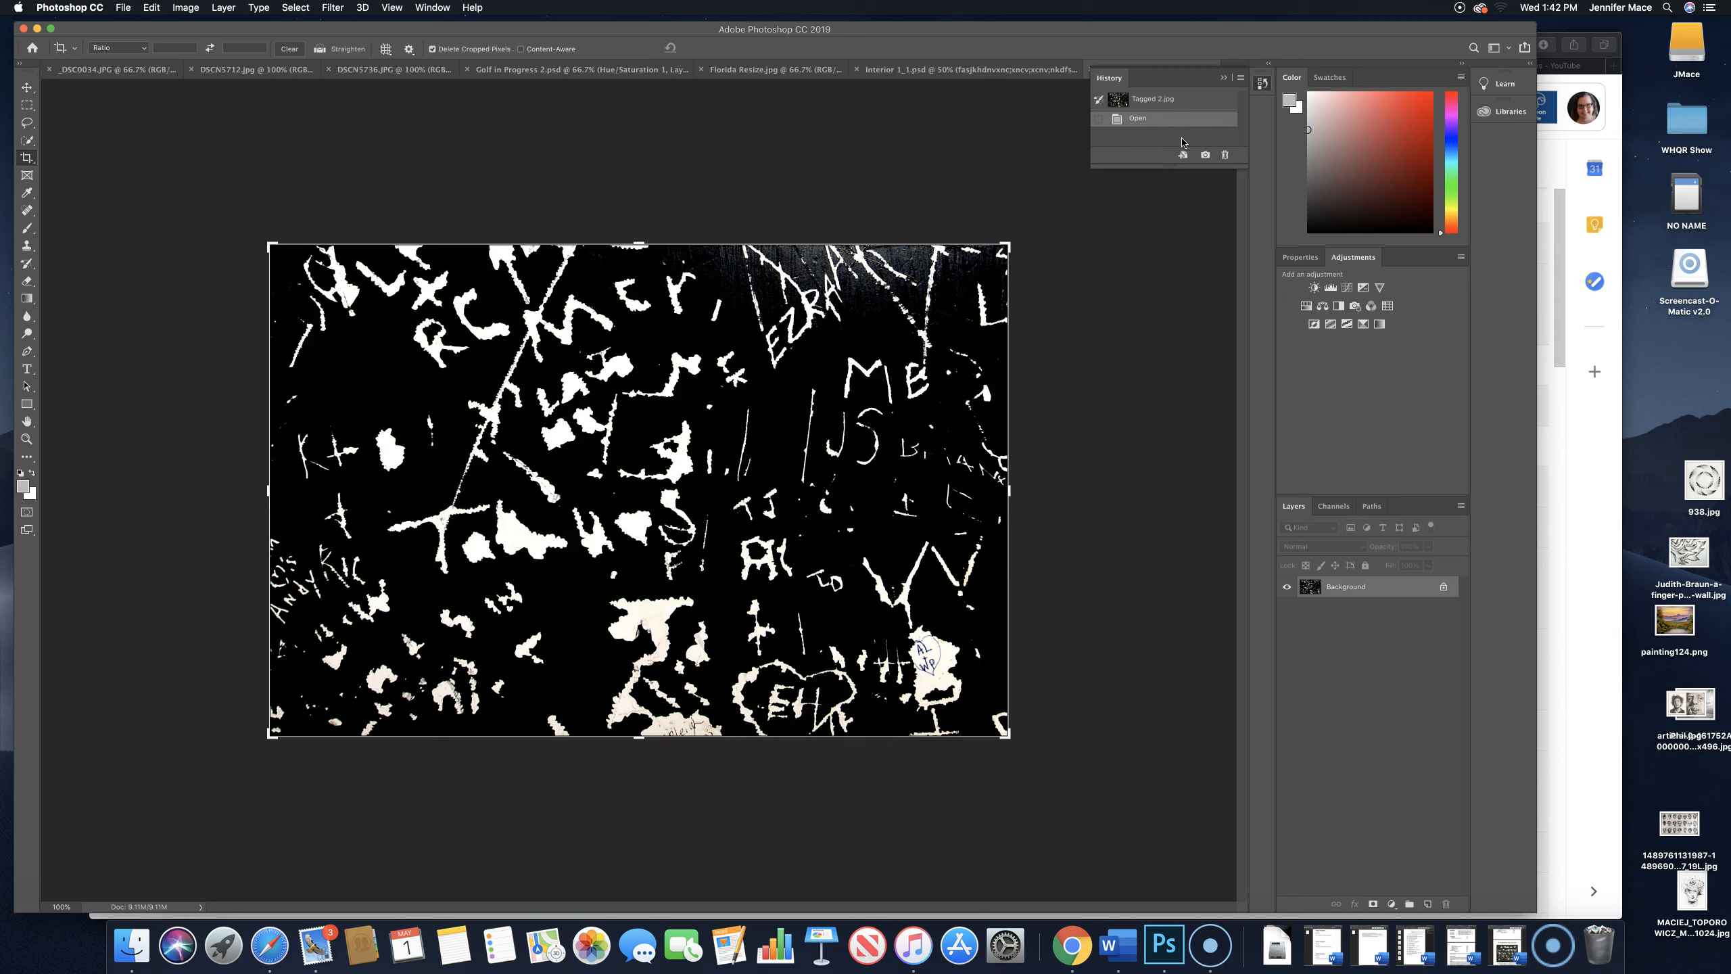
{"action": "left_click_drag", "start_coordinate": [1159, 77], "coordinate": [1352, 259]}
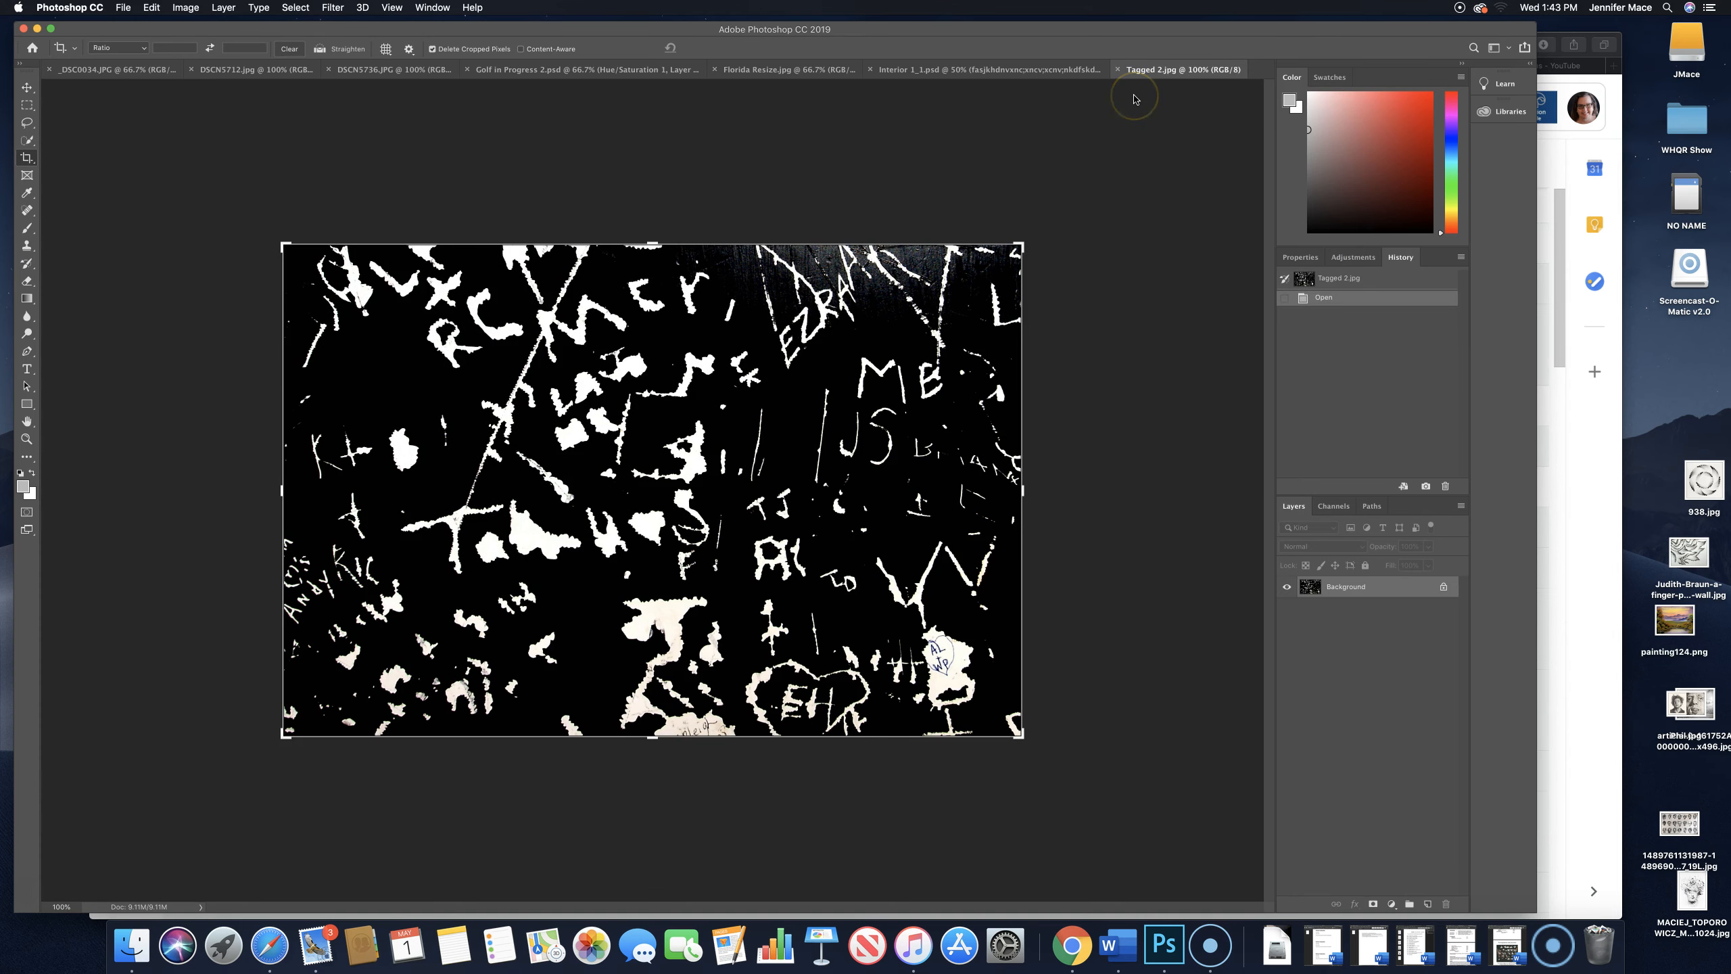
- Detach the Properties, Adjustments and History panel group from the dock so that it floats
{"action": "left_click", "coordinate": [1409, 262]}
{"action": "left_click", "coordinate": [1430, 277]}
{"action": "mouse_move", "coordinate": [1434, 270]}
{"action": "left_mouse_down"}
{"action": "mouse_move", "coordinate": [1380, 283]}
{"action": "mouse_move", "coordinate": [1431, 279]}
{"action": "left_mouse_up"}
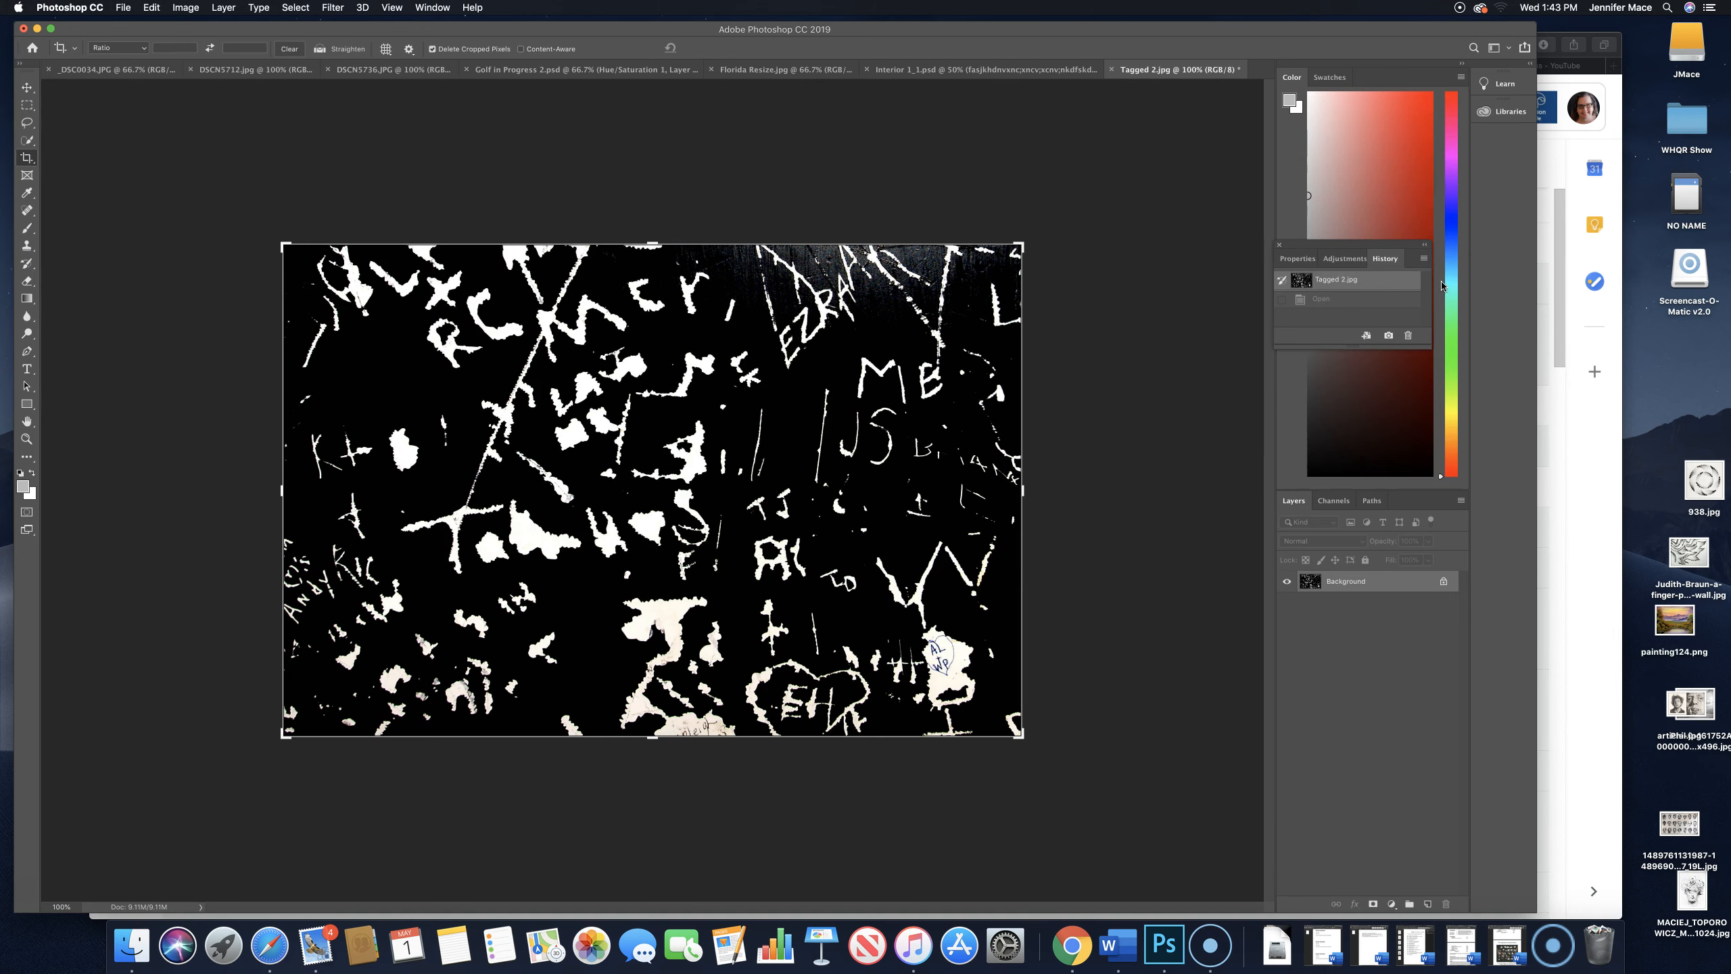
- Close the floating panel group and shorten the Color panel to give the Layers panel more room
{"action": "left_click", "coordinate": [1424, 249]}
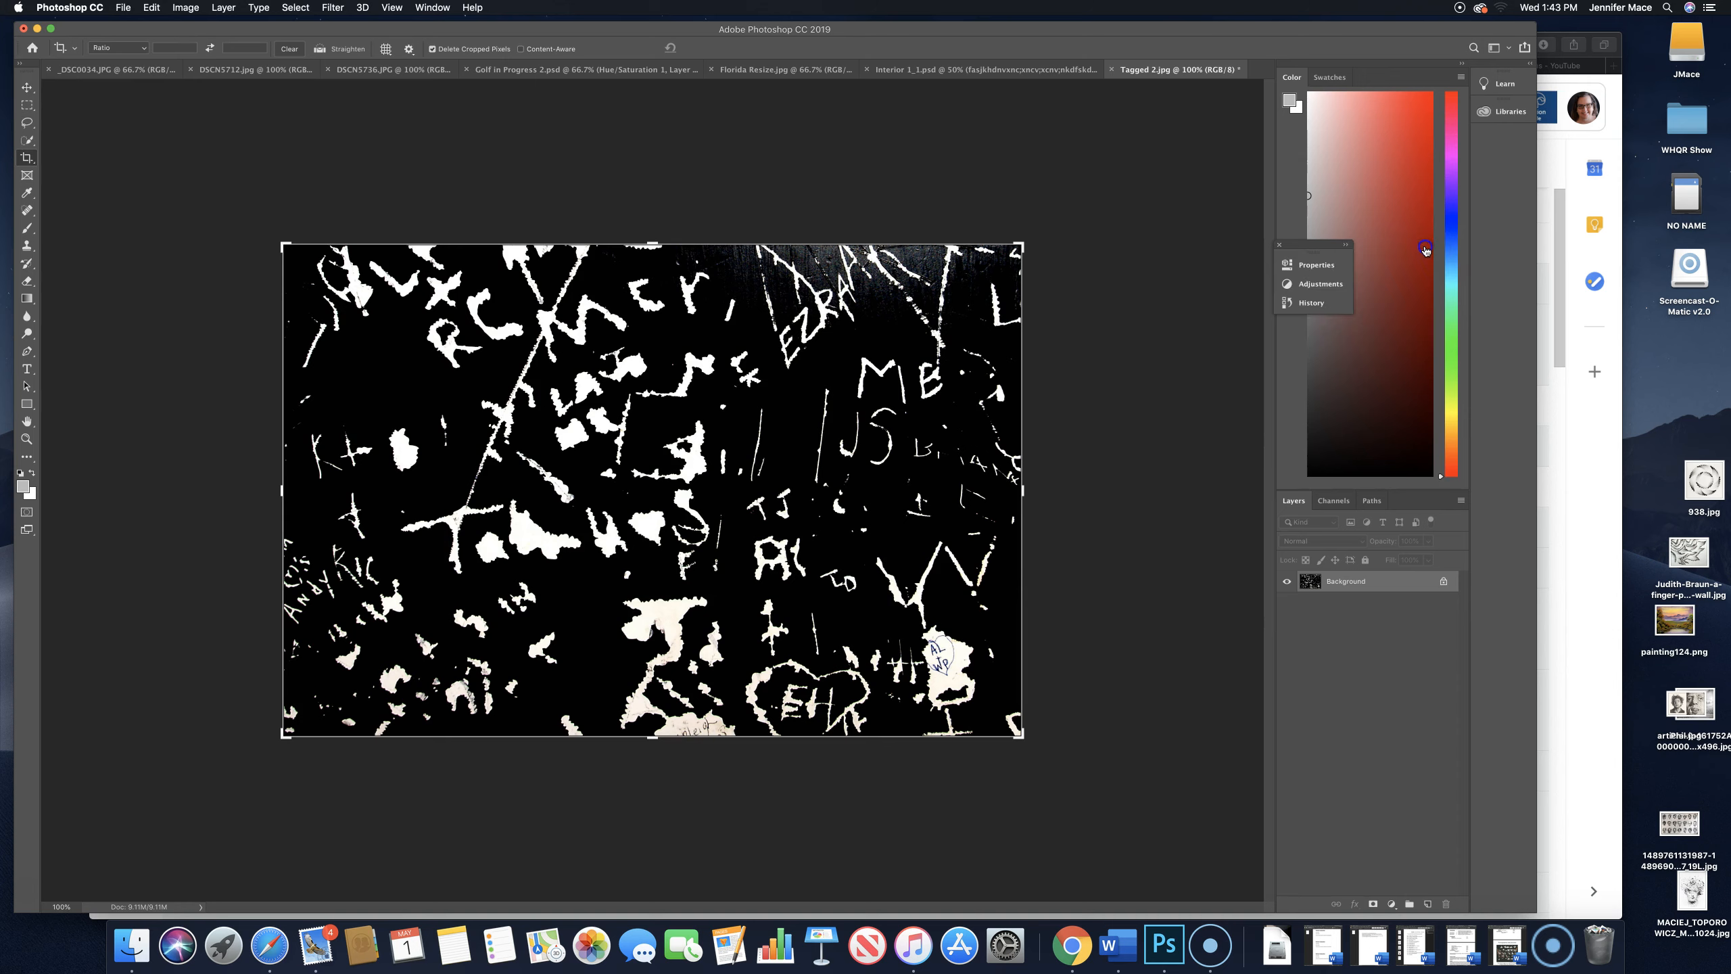
{"action": "double_click", "coordinate": [1347, 246]}
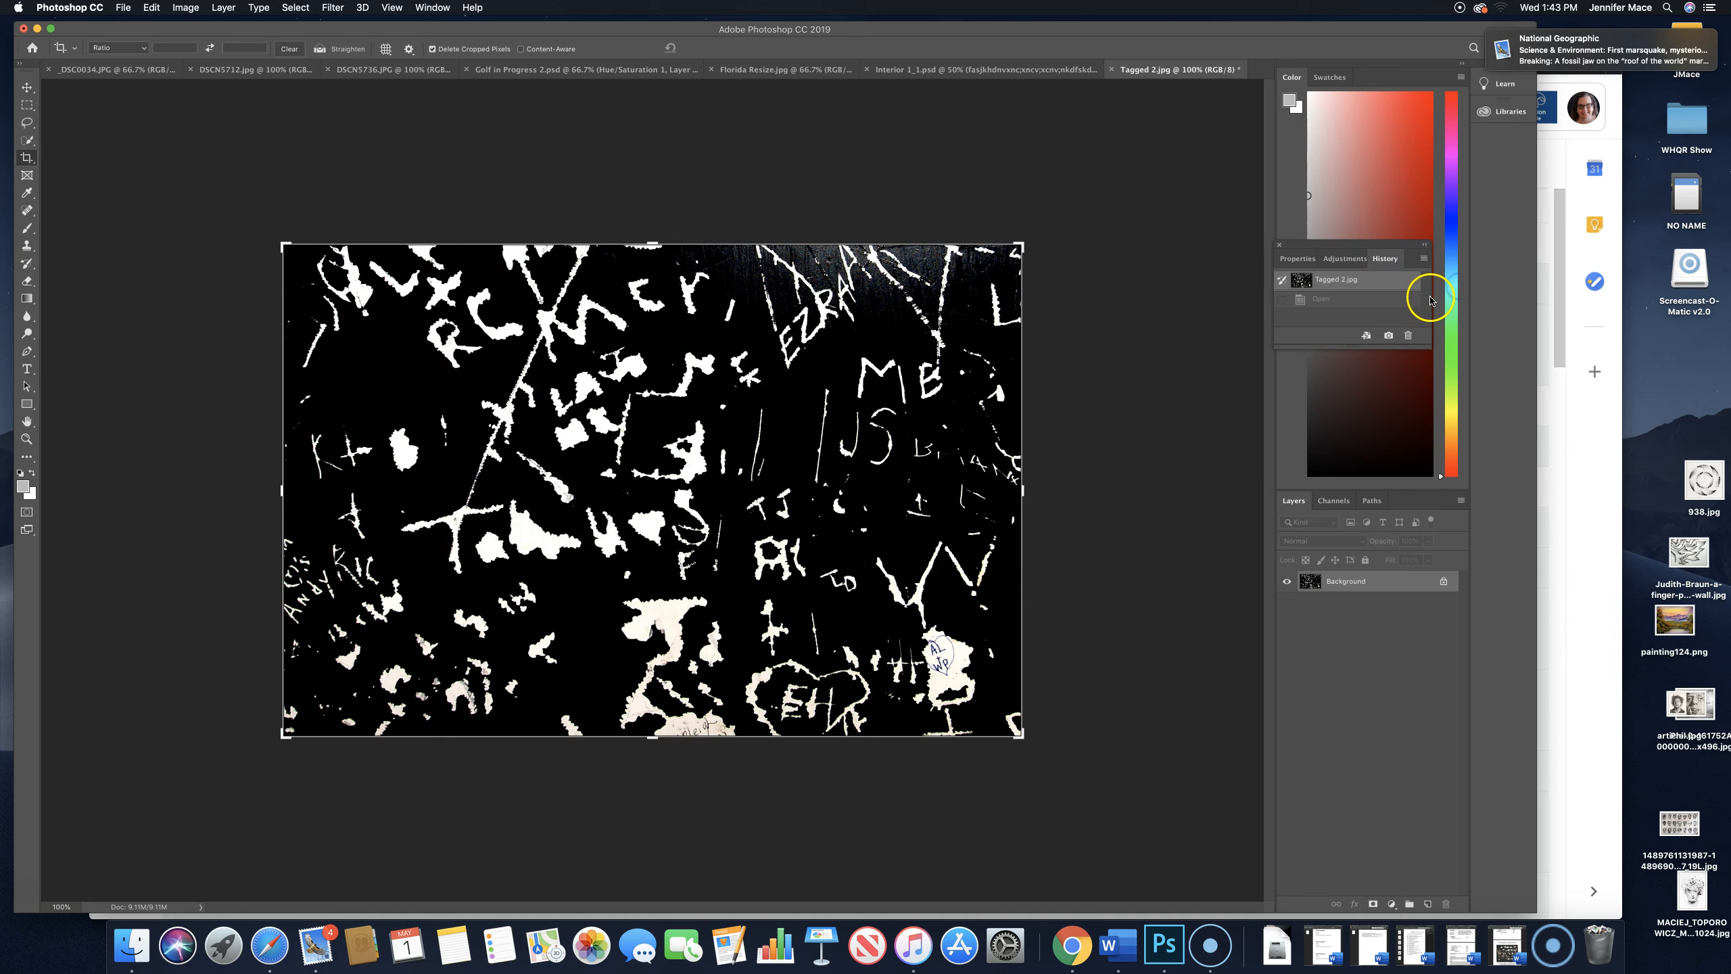
{"action": "left_click", "coordinate": [1277, 246]}
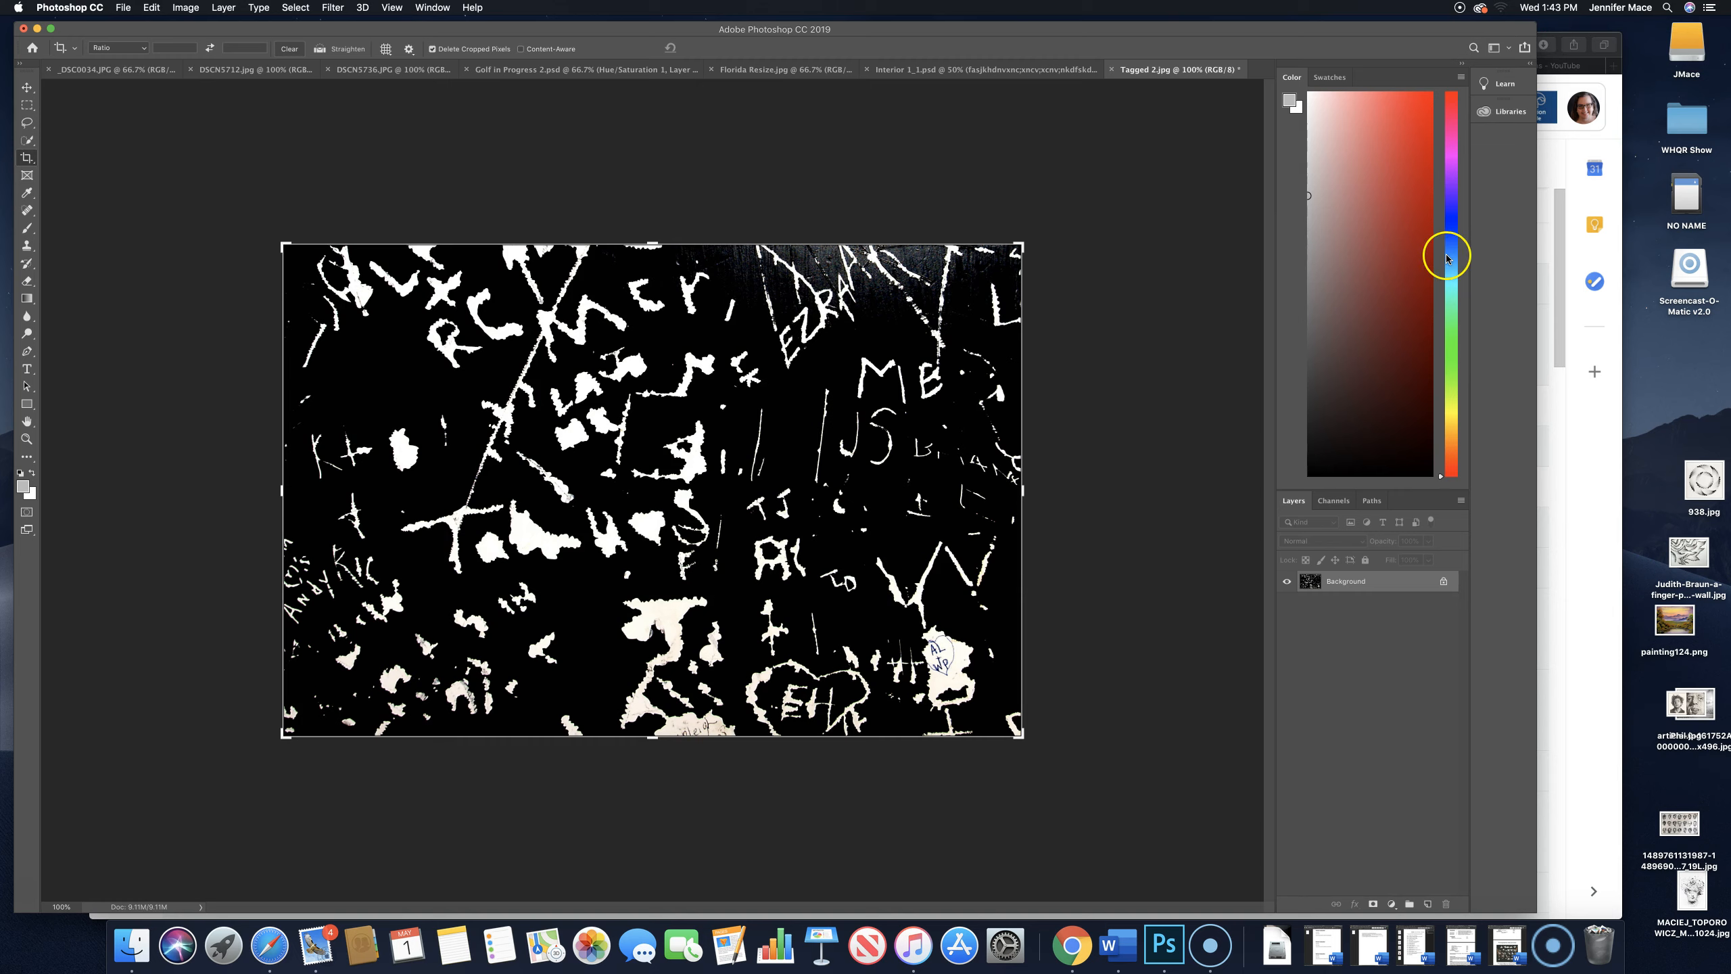
{"action": "left_click_drag", "start_coordinate": [1411, 493], "coordinate": [1388, 191]}
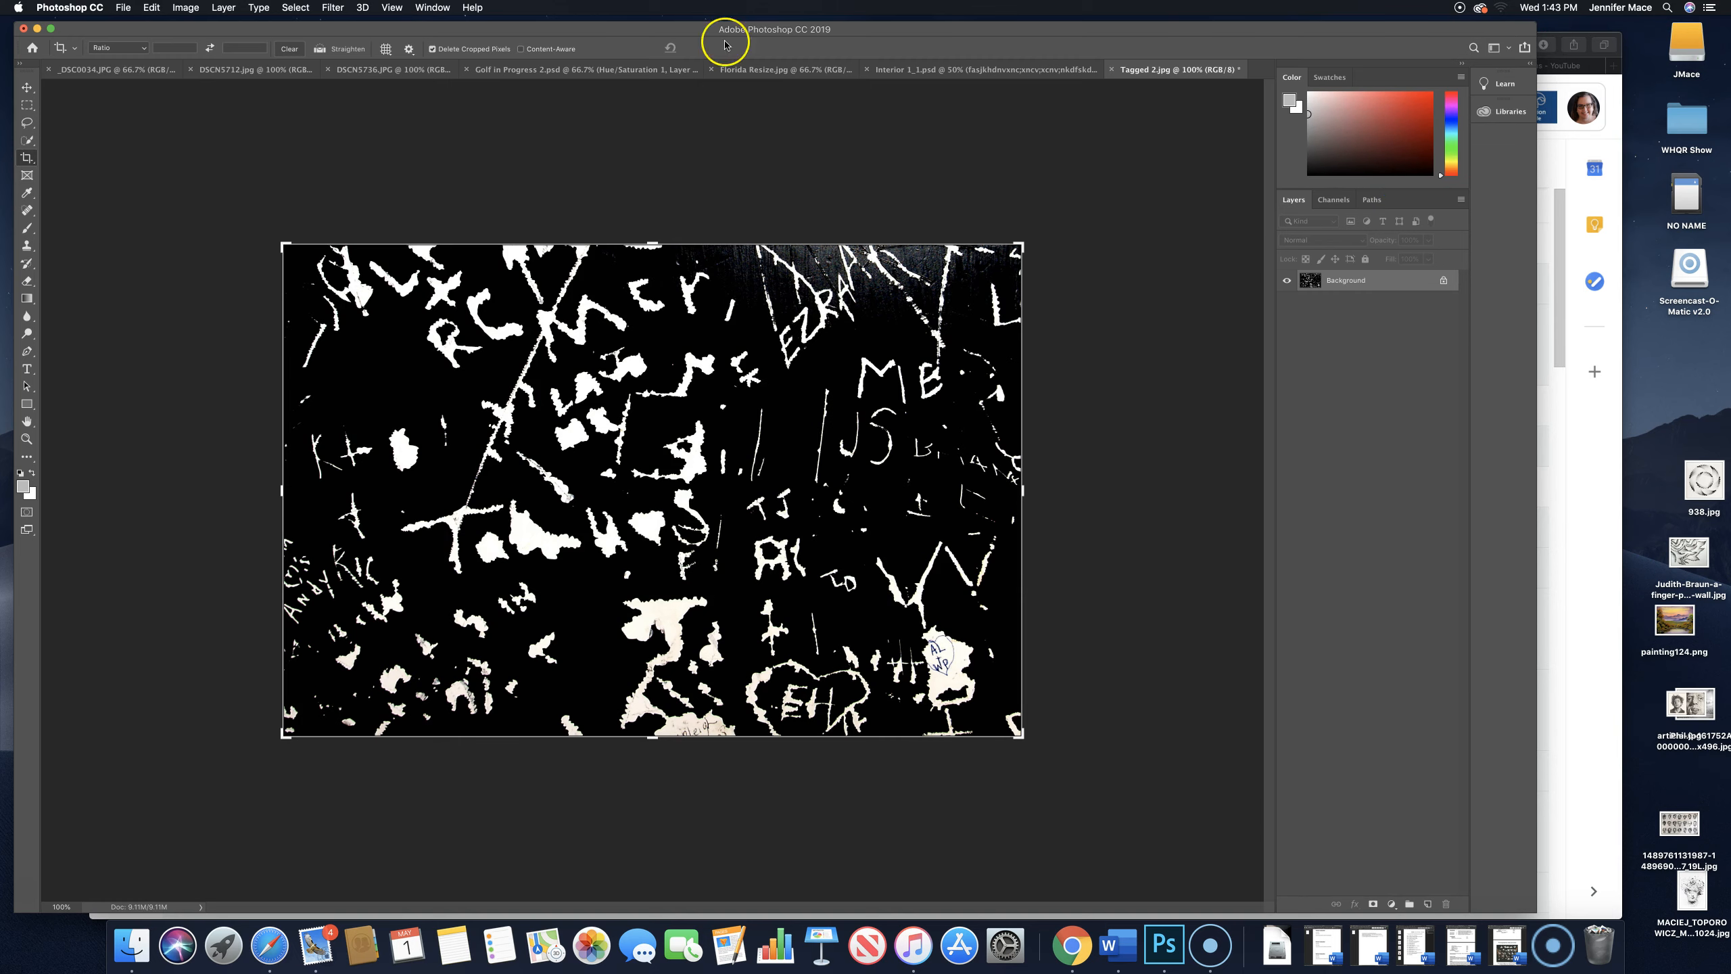
- Show the Adjustments panel and enlarge the floating group that holds Properties, Adjustments and History
{"action": "left_click", "coordinate": [432, 7]}
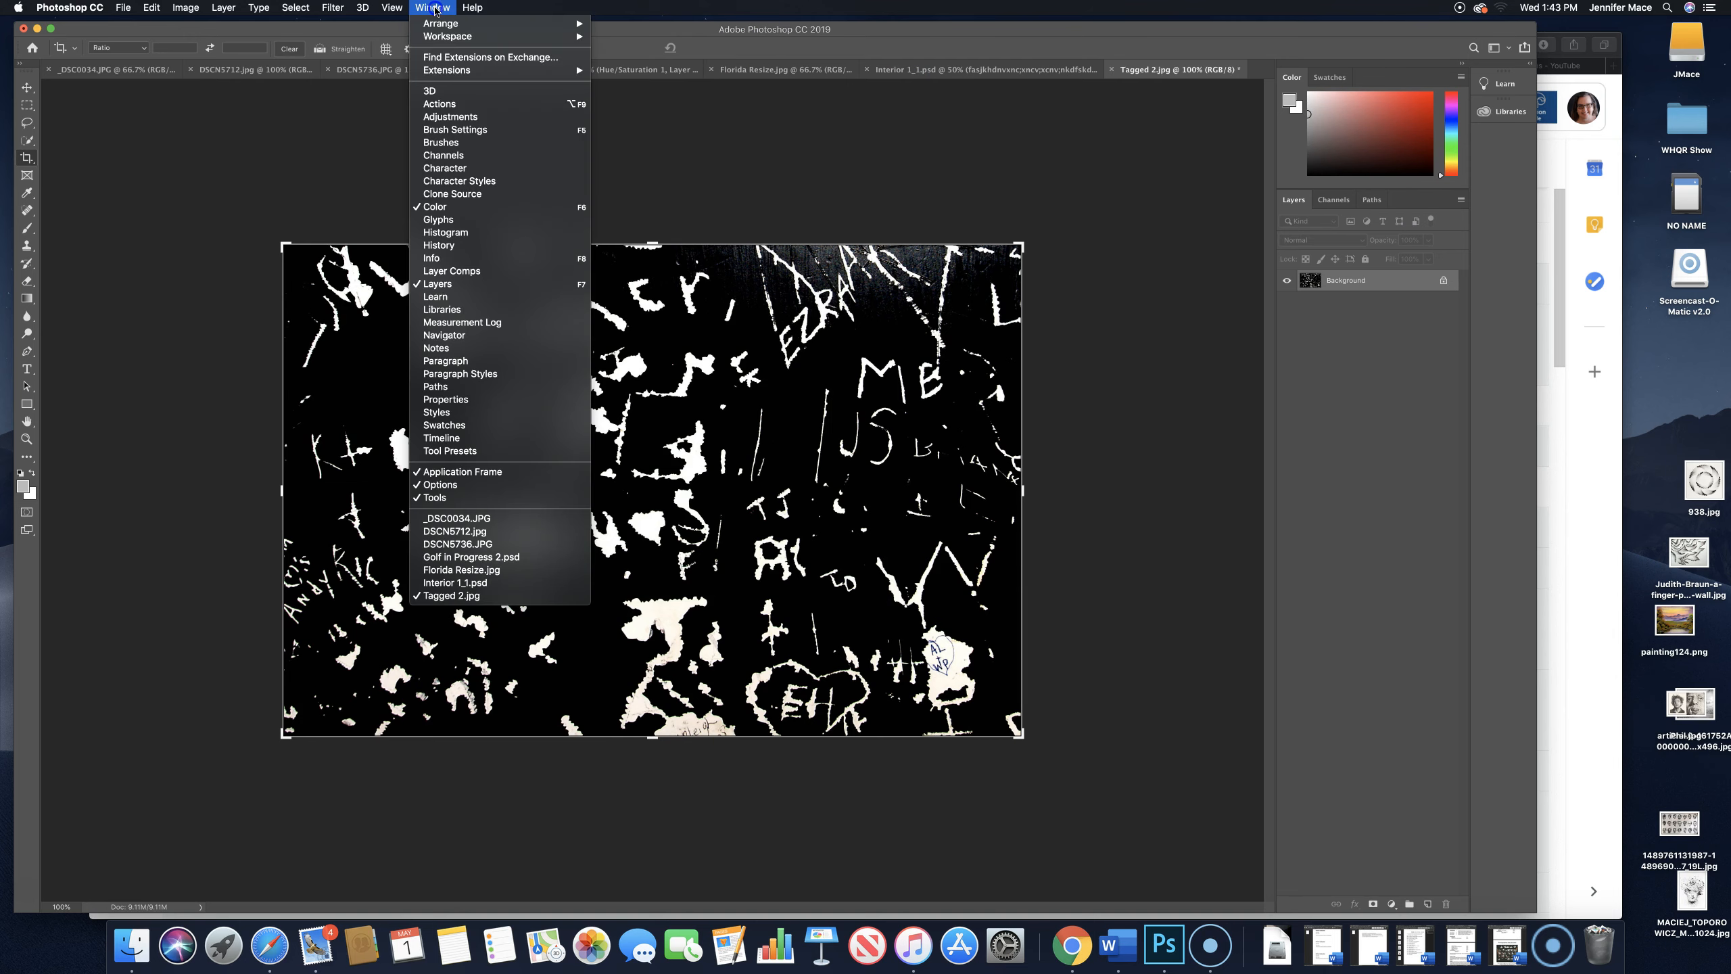
{"action": "left_click", "coordinate": [423, 116]}
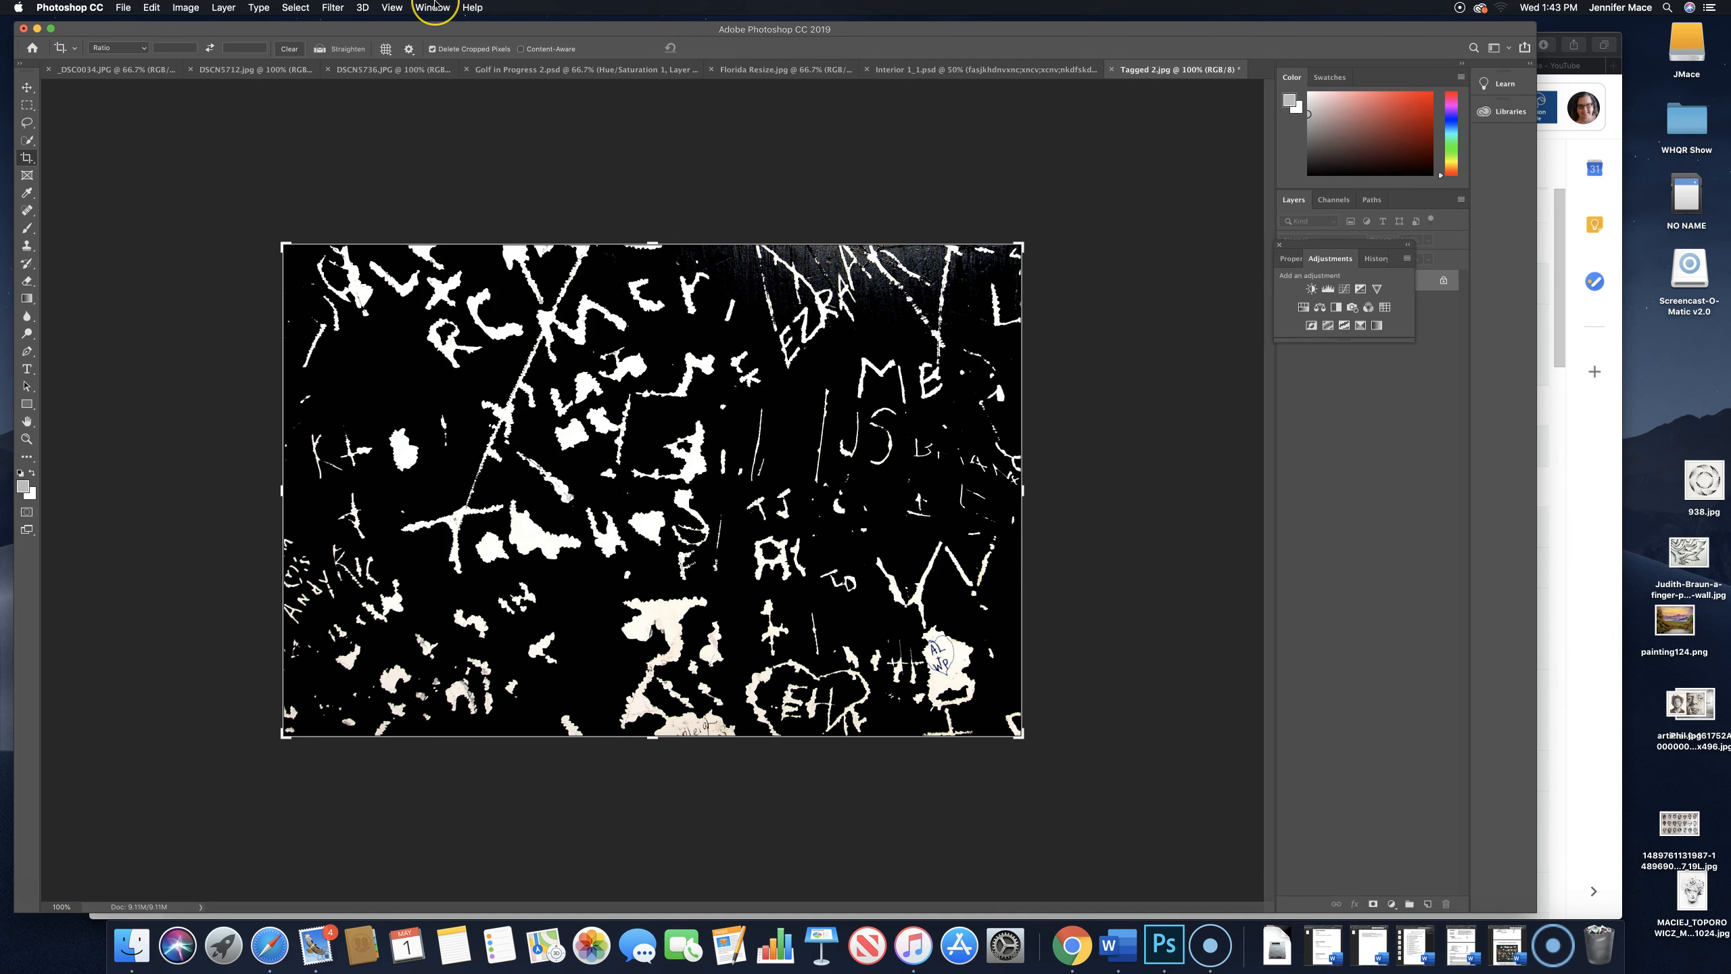
{"action": "left_click", "coordinate": [1416, 307]}
{"action": "left_click_drag", "start_coordinate": [1410, 340], "coordinate": [1470, 358]}
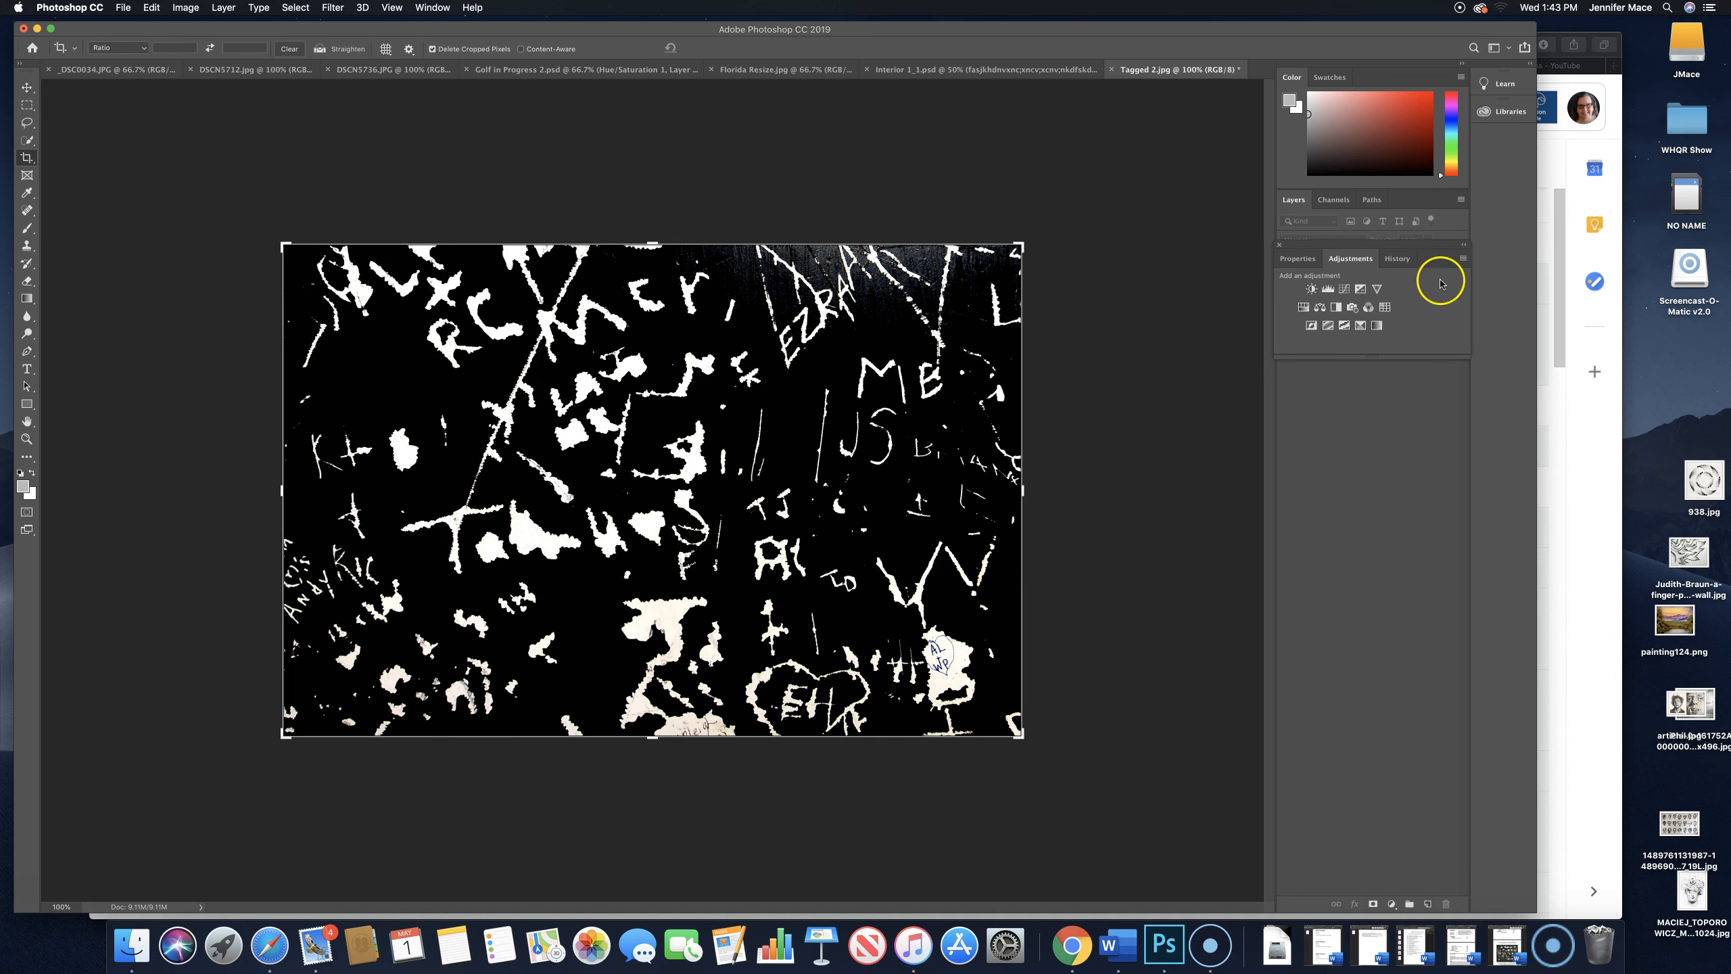
- Dock the floating panel group together with Layers, Channels and Paths, and bring the Layers panel to the front
{"action": "left_click_drag", "start_coordinate": [1426, 244], "coordinate": [1415, 197]}
{"action": "left_click", "coordinate": [1371, 200]}
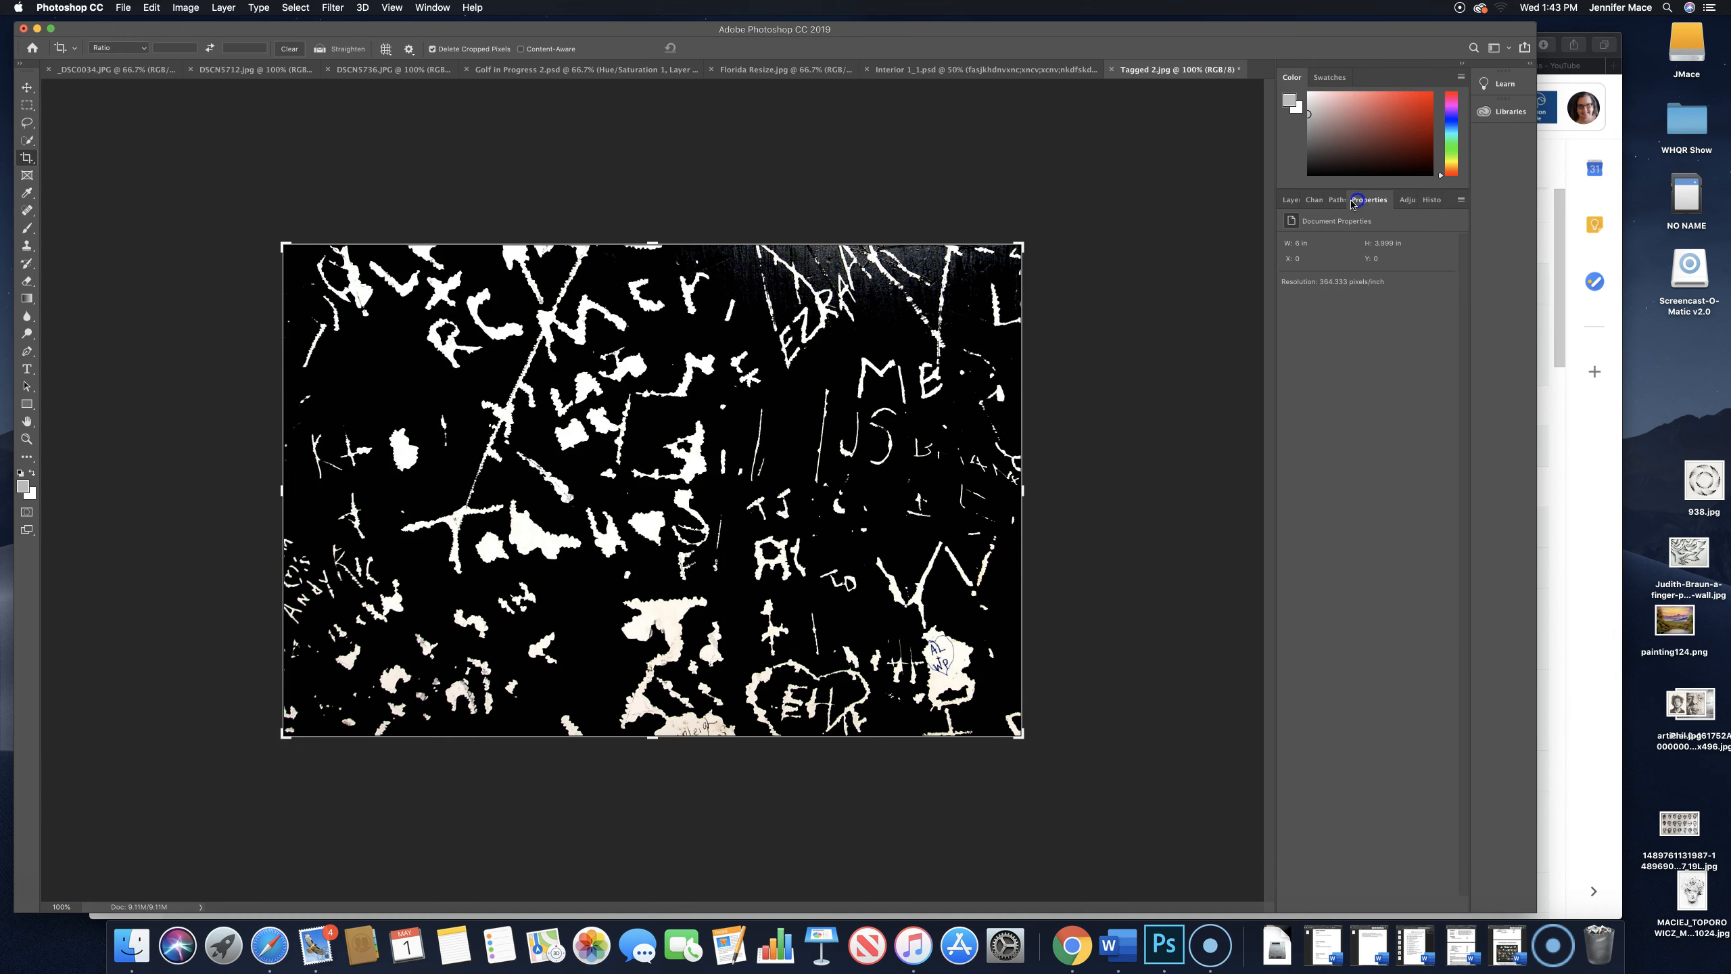
{"action": "left_click", "coordinate": [1339, 200]}
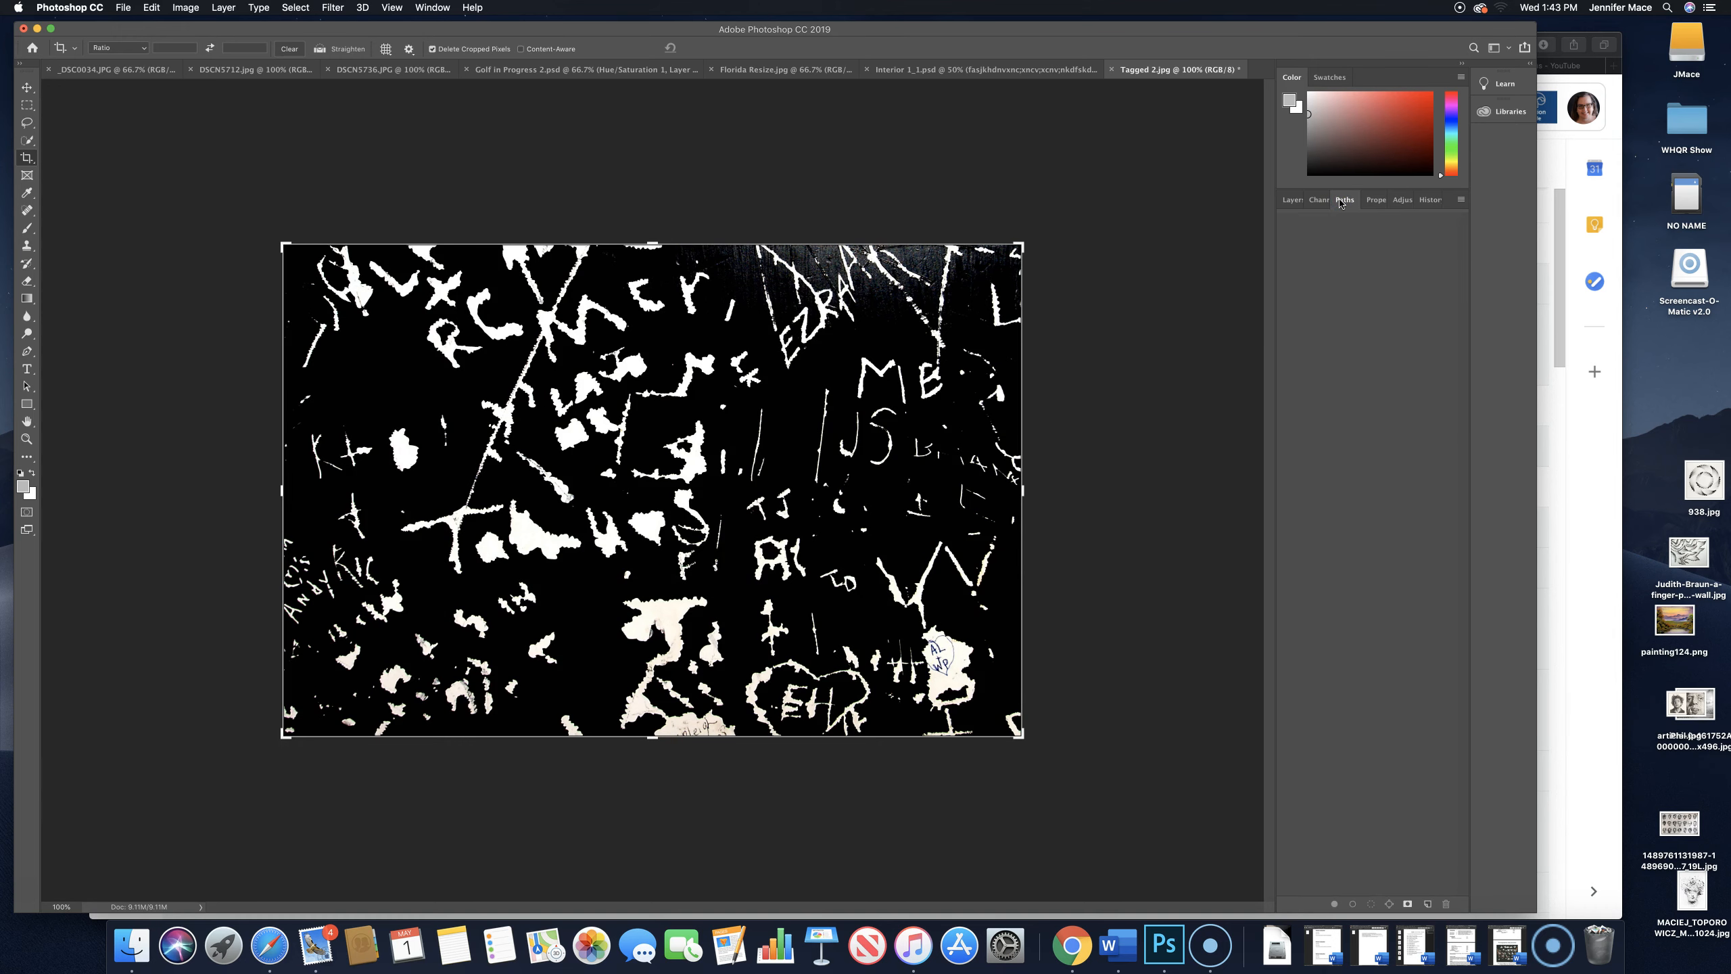
{"action": "left_click", "coordinate": [1293, 200]}
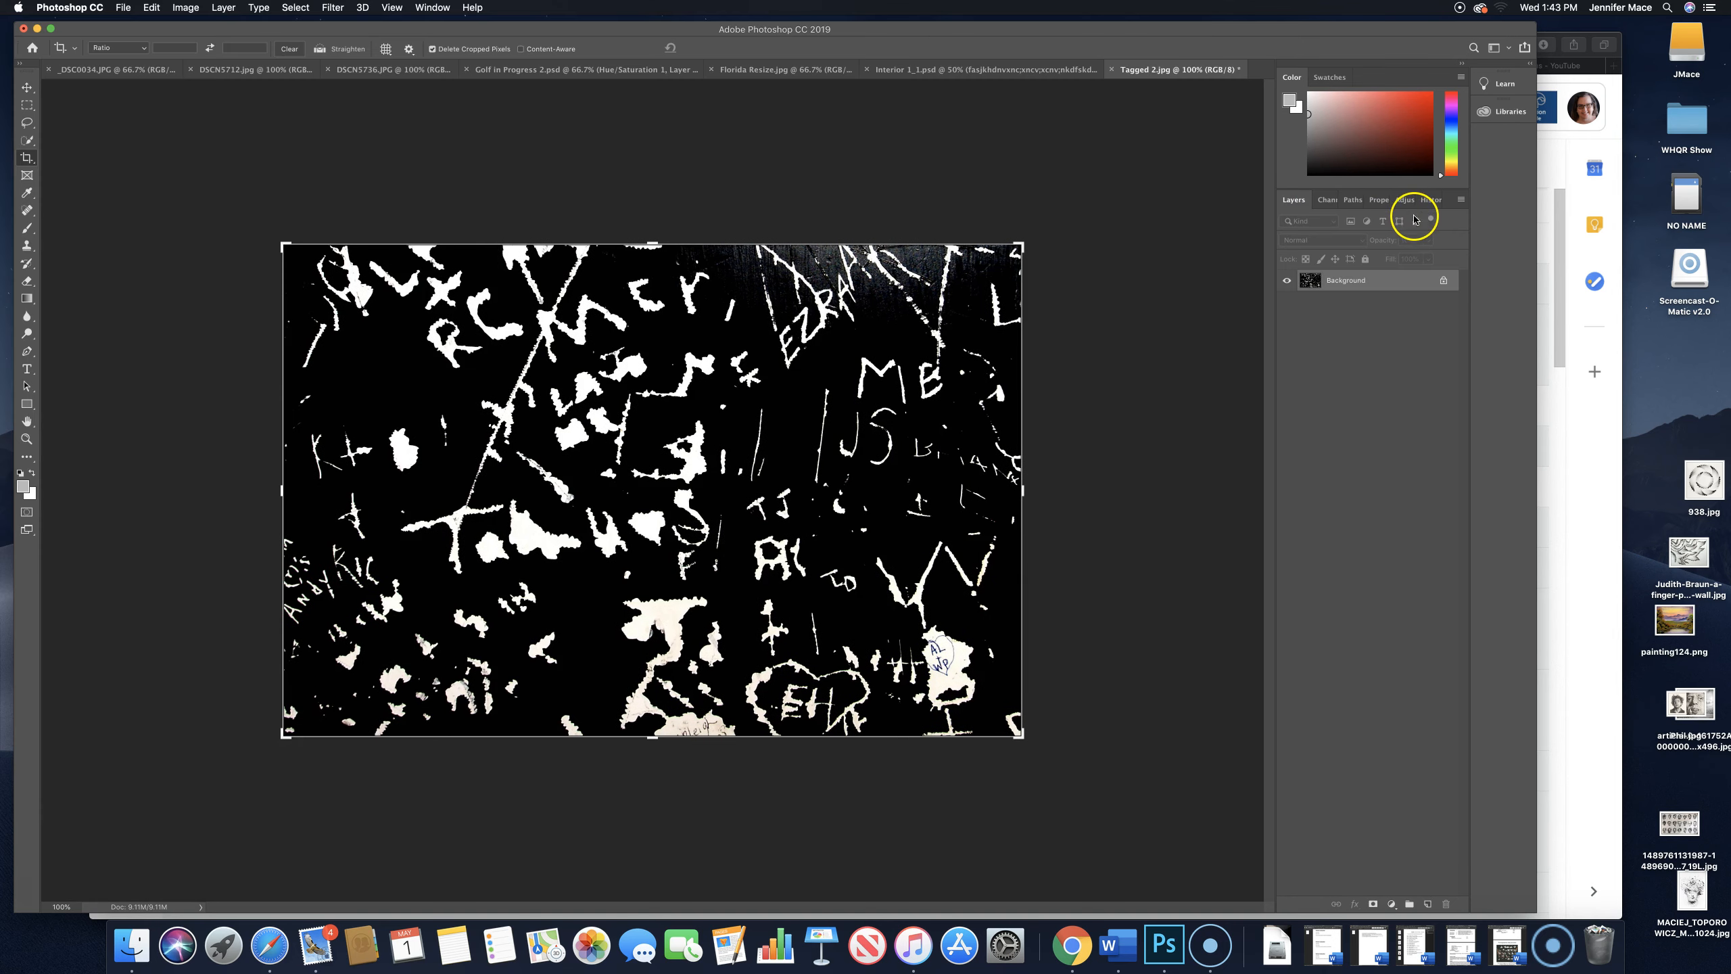
- Move Adjustments, Properties and History out of the Layers group into their own docked group between Color and Layers
{"action": "left_click_drag", "start_coordinate": [1402, 203], "coordinate": [1365, 195]}
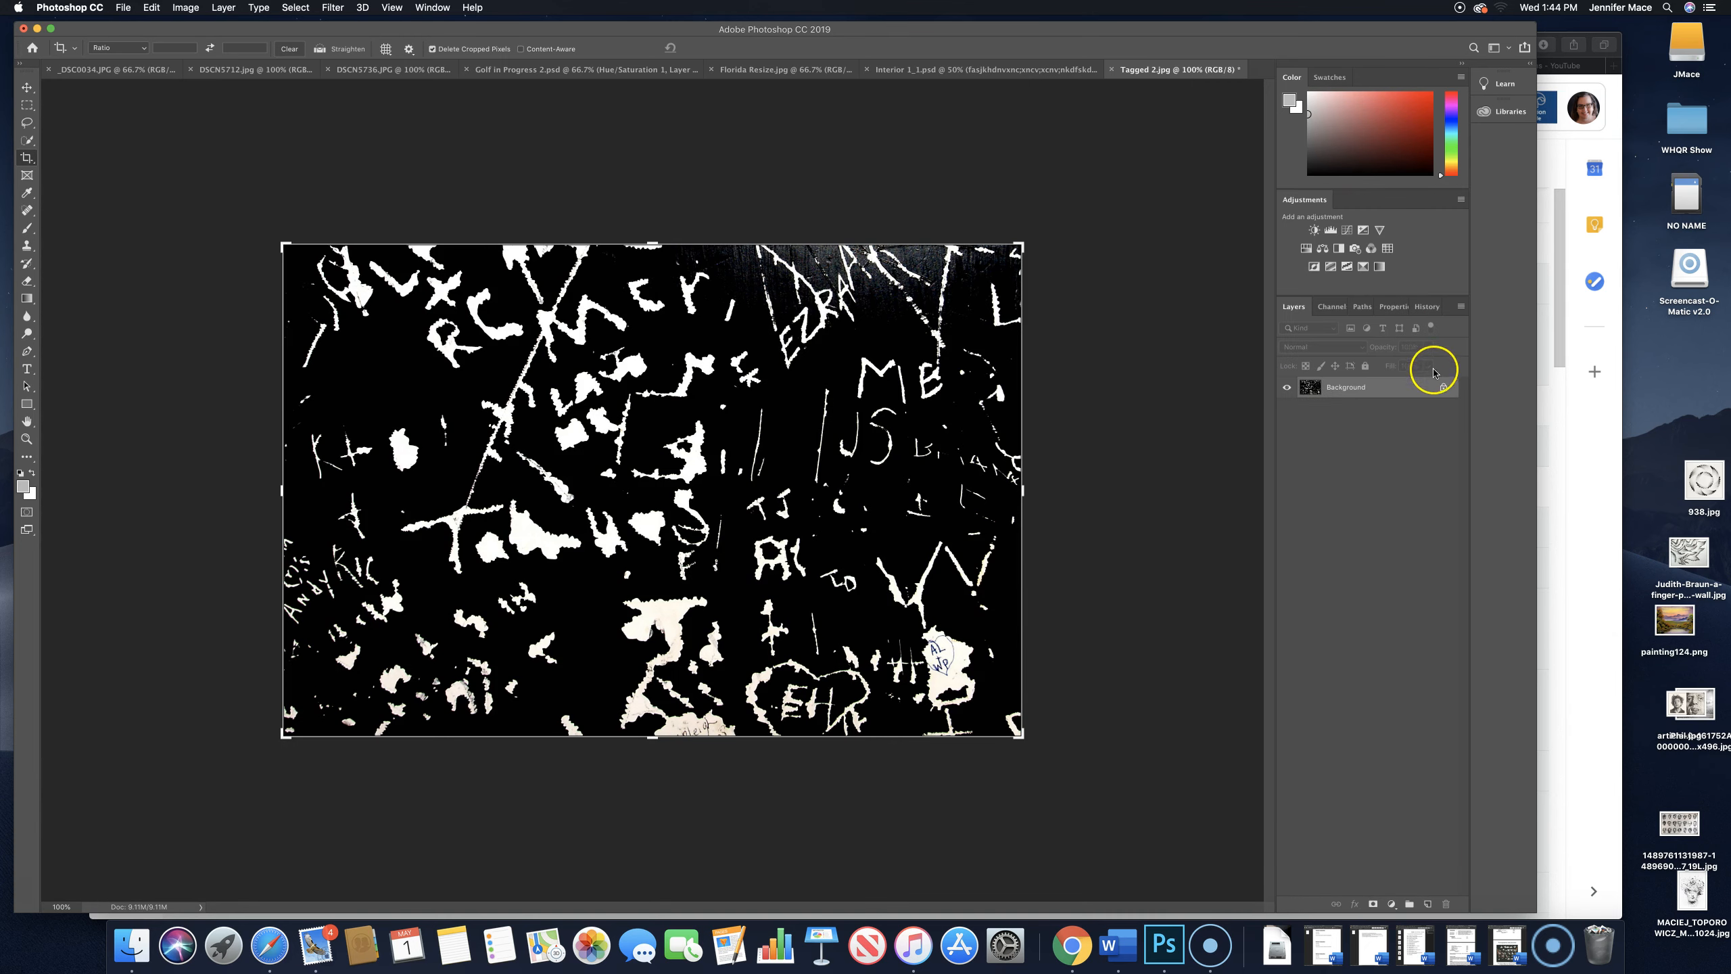
{"action": "left_click_drag", "start_coordinate": [1426, 306], "coordinate": [1356, 204]}
{"action": "left_click_drag", "start_coordinate": [1407, 314], "coordinate": [1356, 200]}
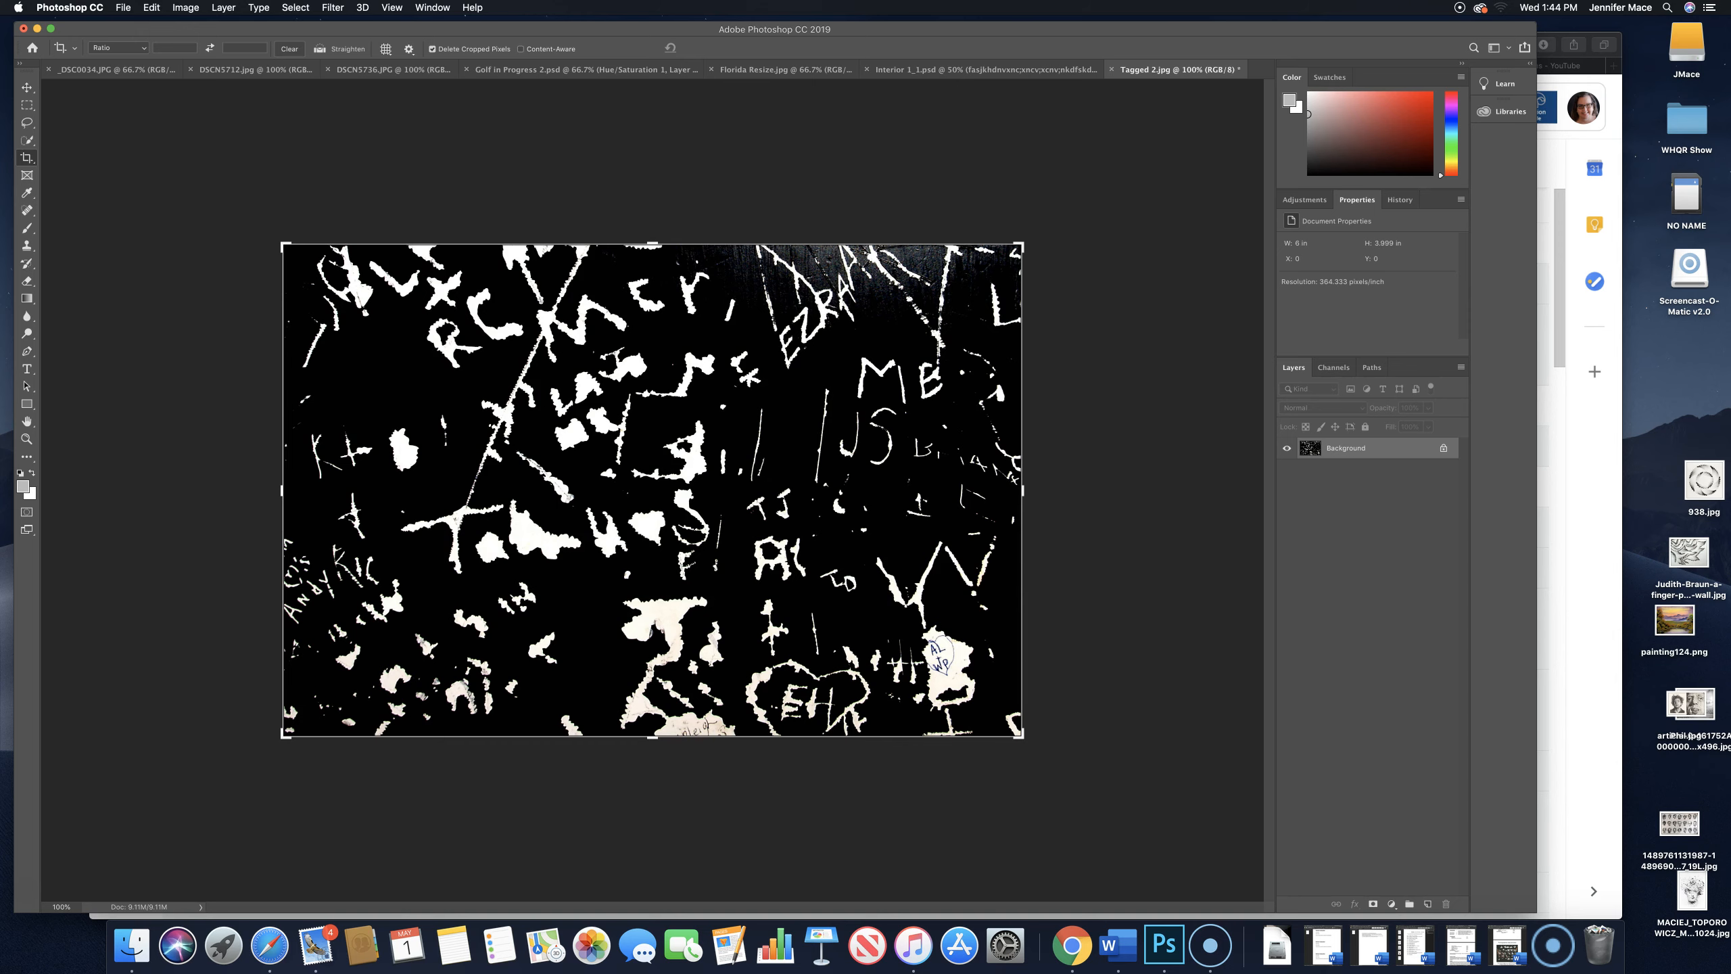
- Try the Graphic and Web workspace, followed by the Photography workspace
{"action": "left_click", "coordinate": [432, 7]}
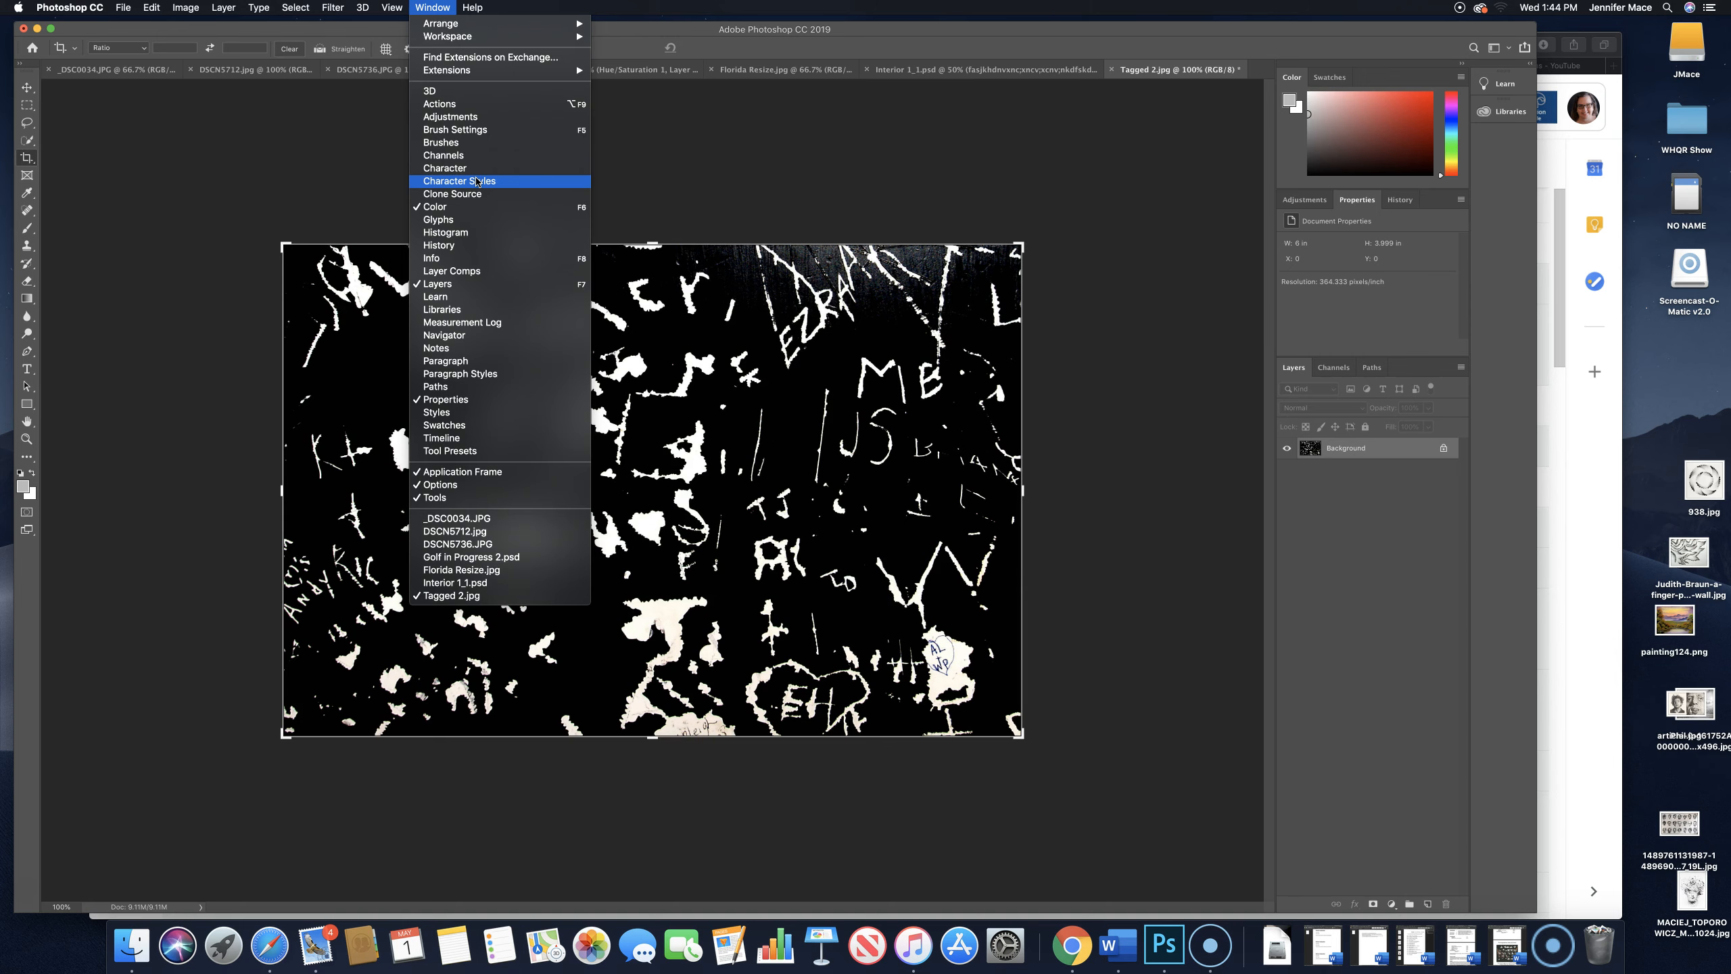
{"action": "mouse_move", "coordinate": [510, 38]}
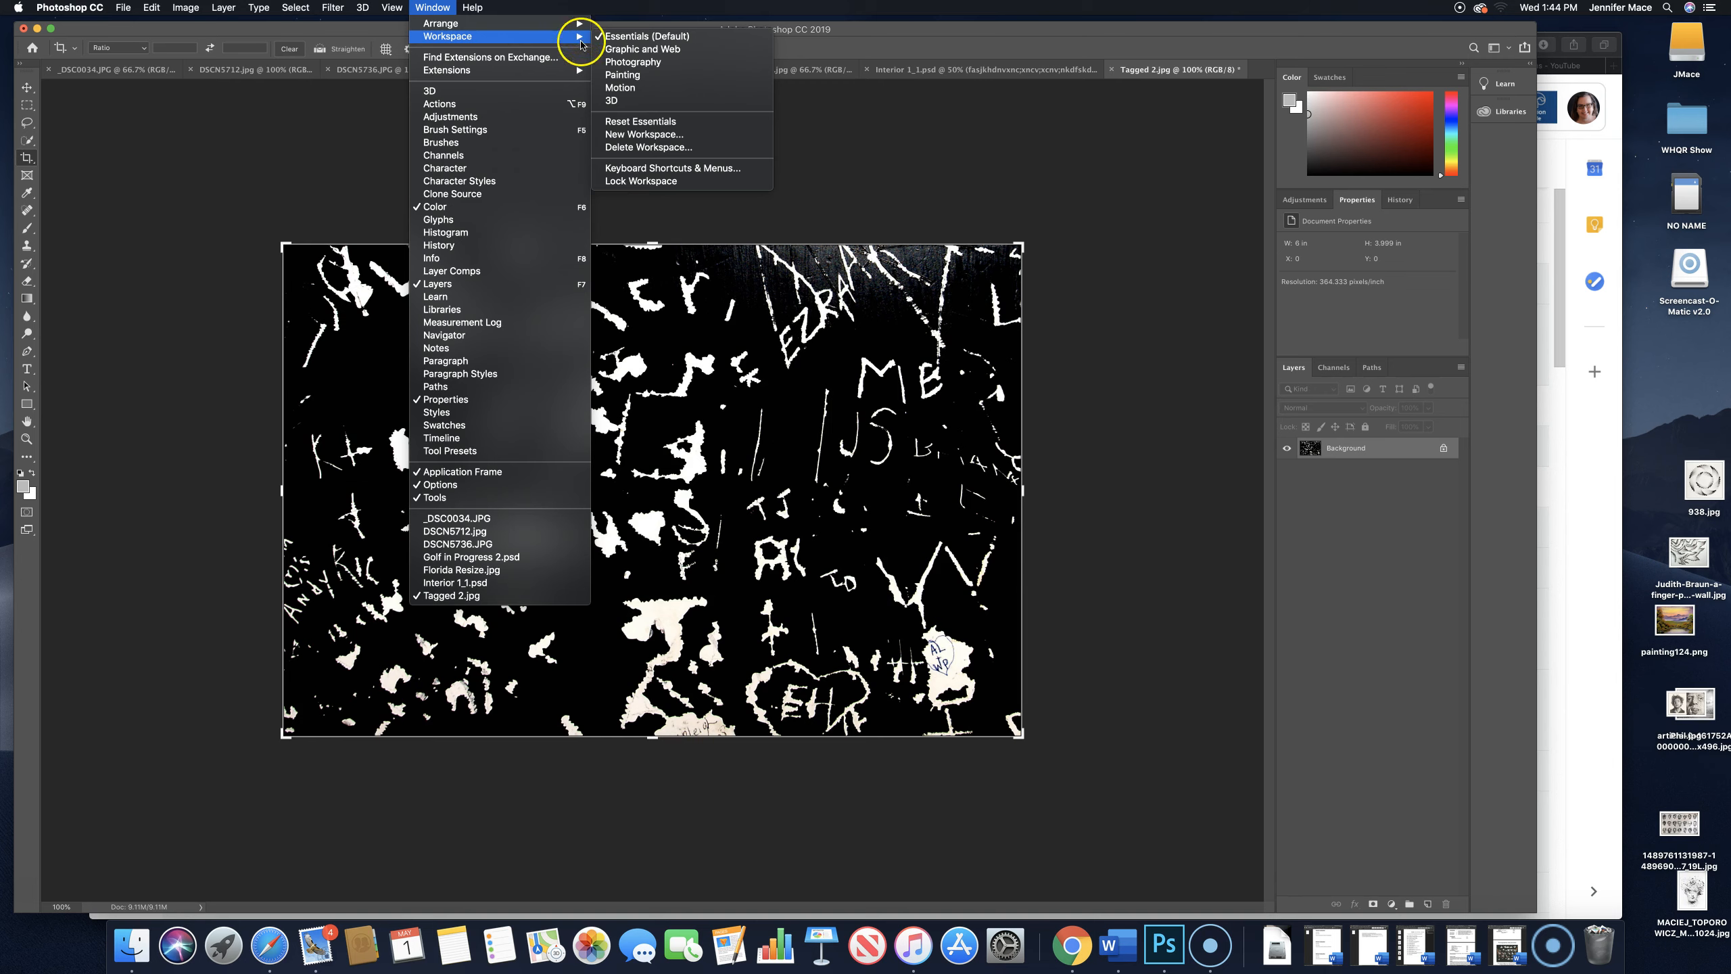
{"action": "left_click", "coordinate": [690, 52]}
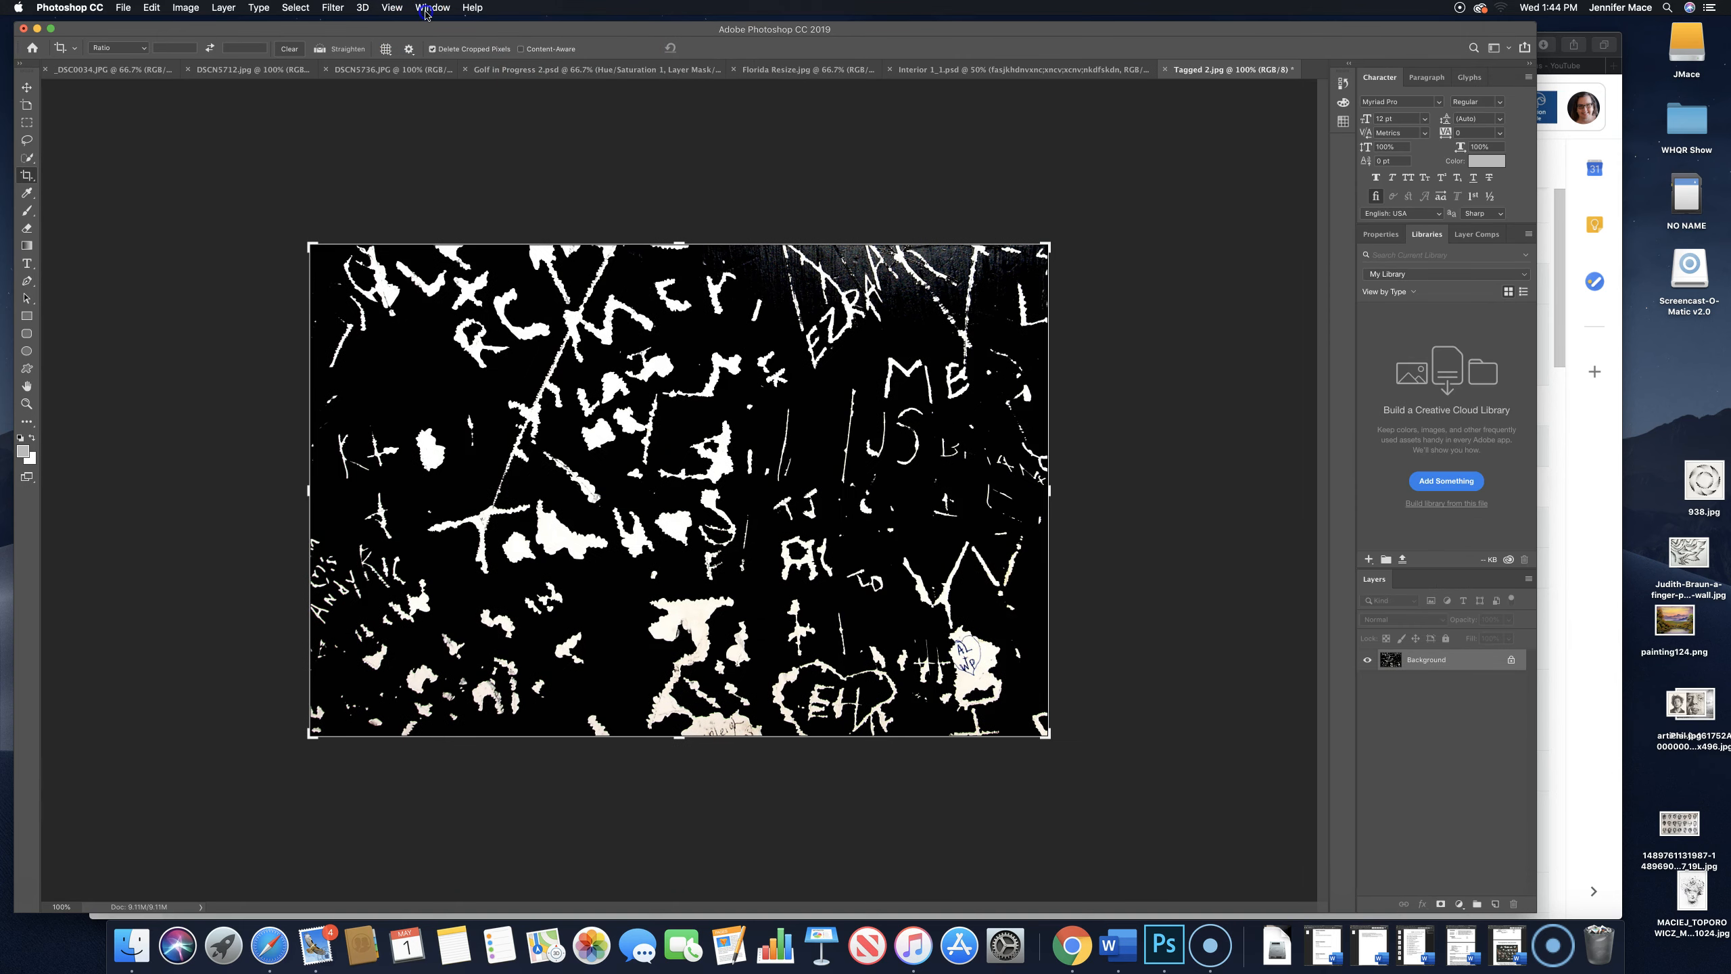
{"action": "left_click", "coordinate": [425, 8]}
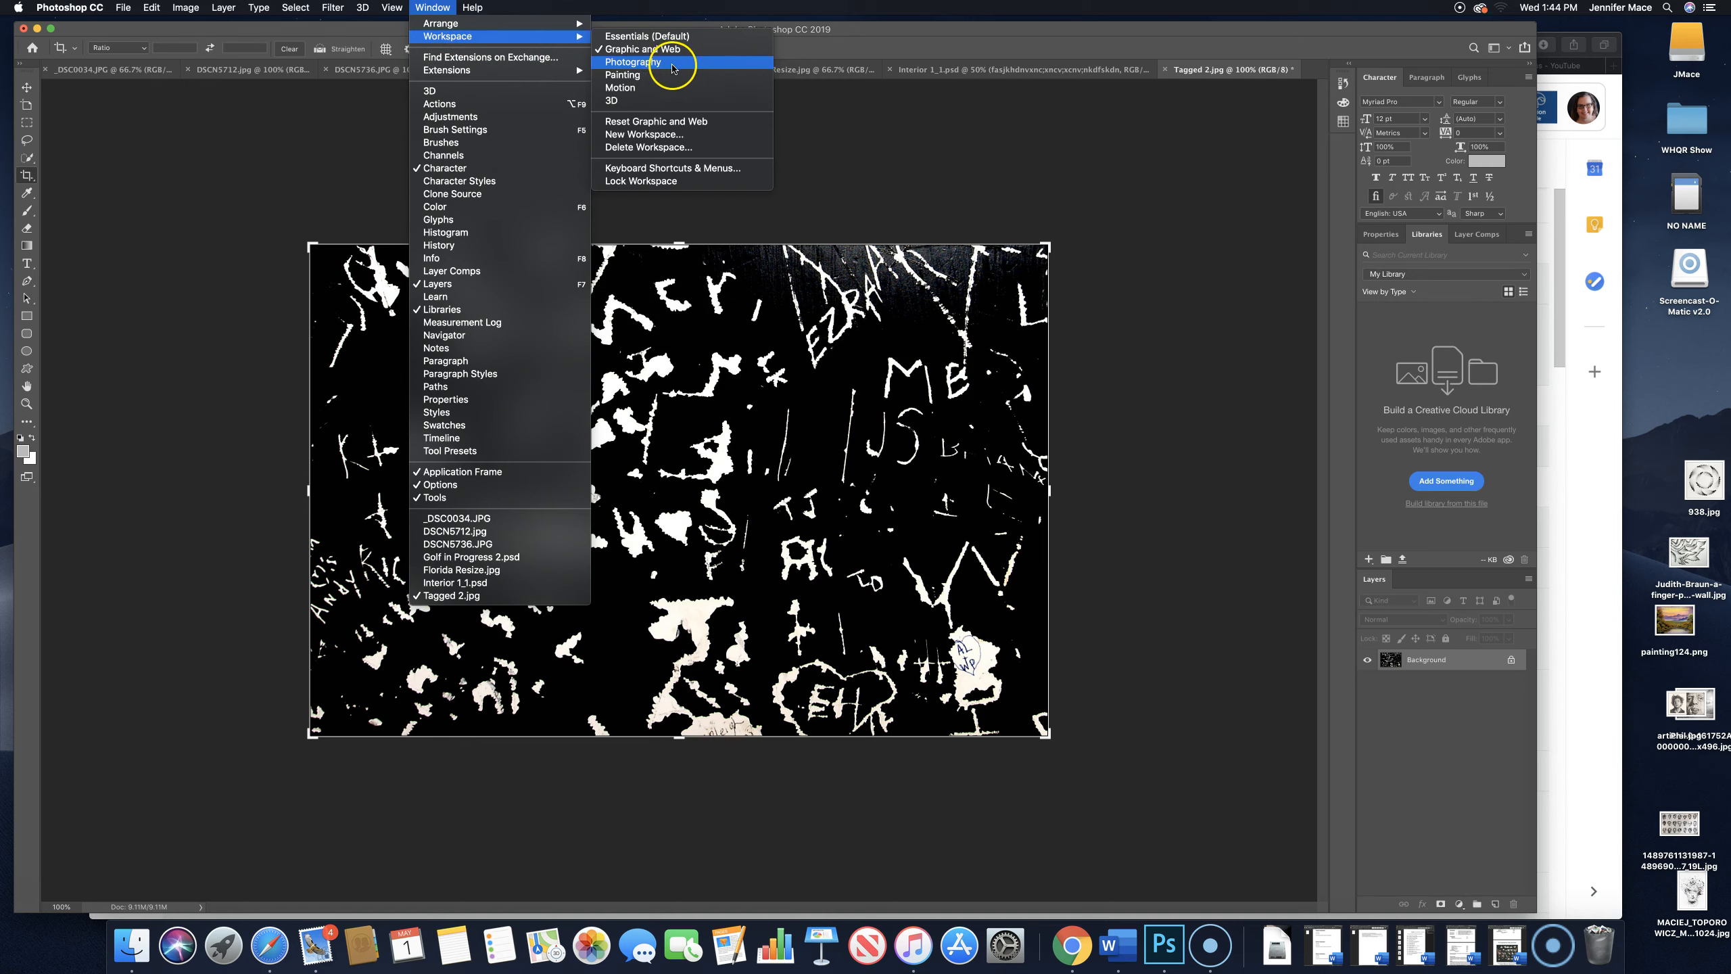
{"action": "left_click", "coordinate": [673, 68]}
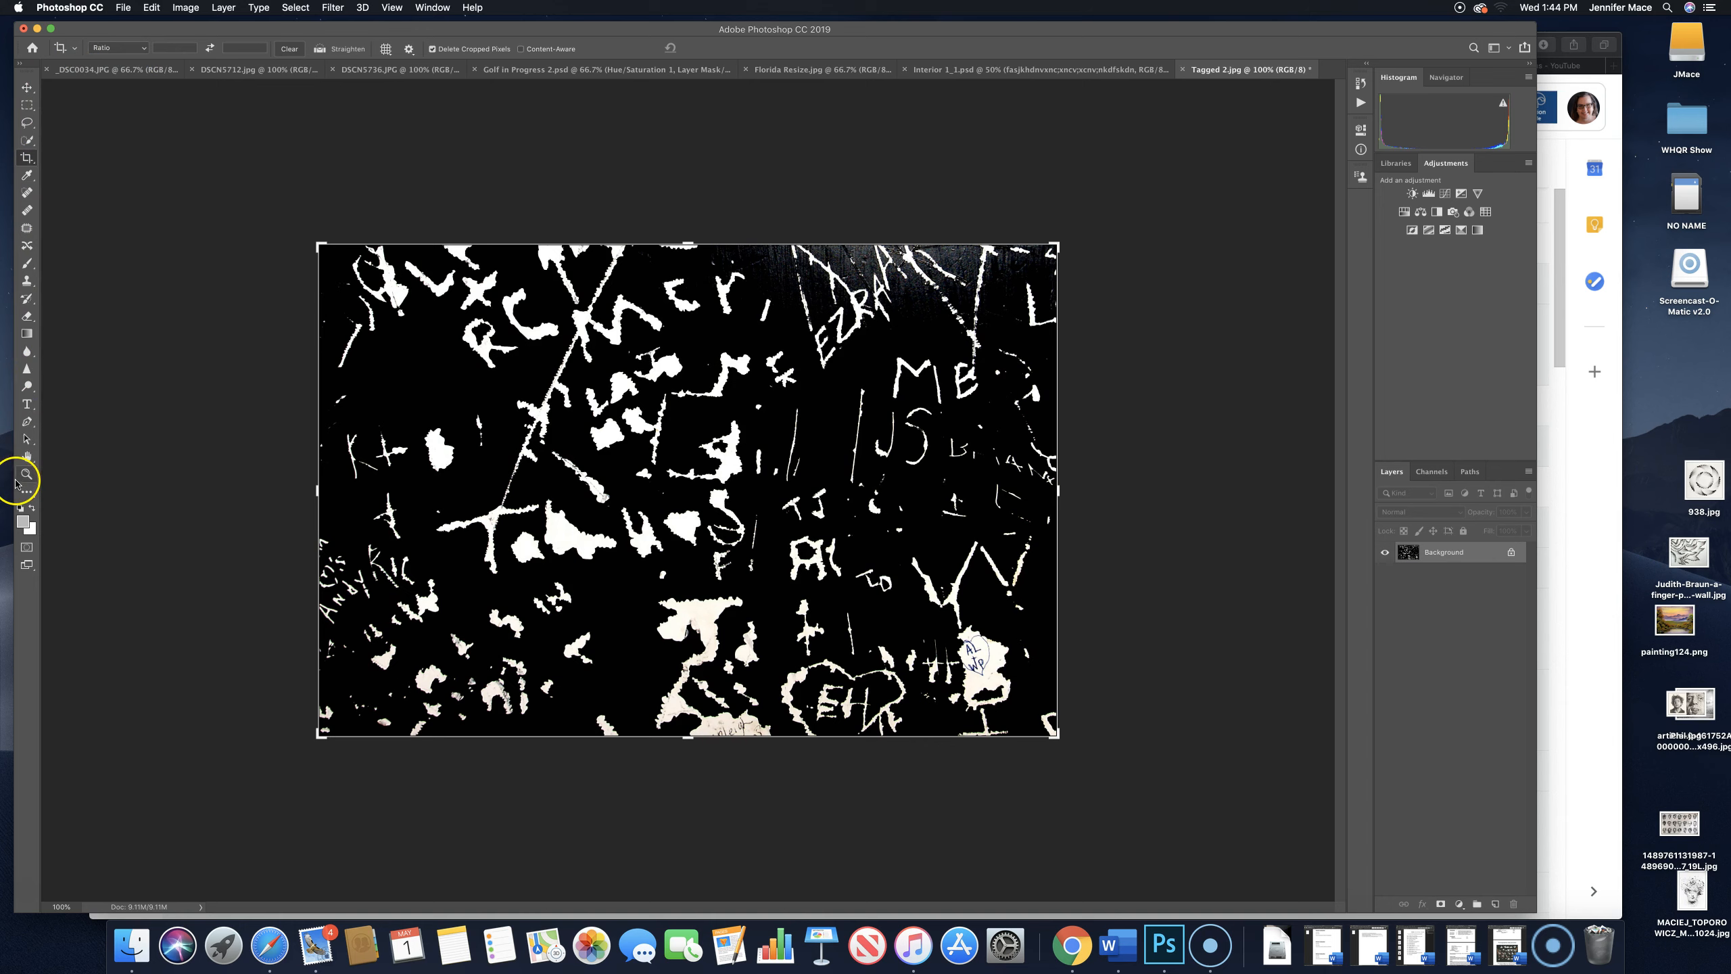
- Return to the Essentials (Default) workspace and bring the Adjustments panel to the front of its group
{"action": "left_click", "coordinate": [444, 11]}
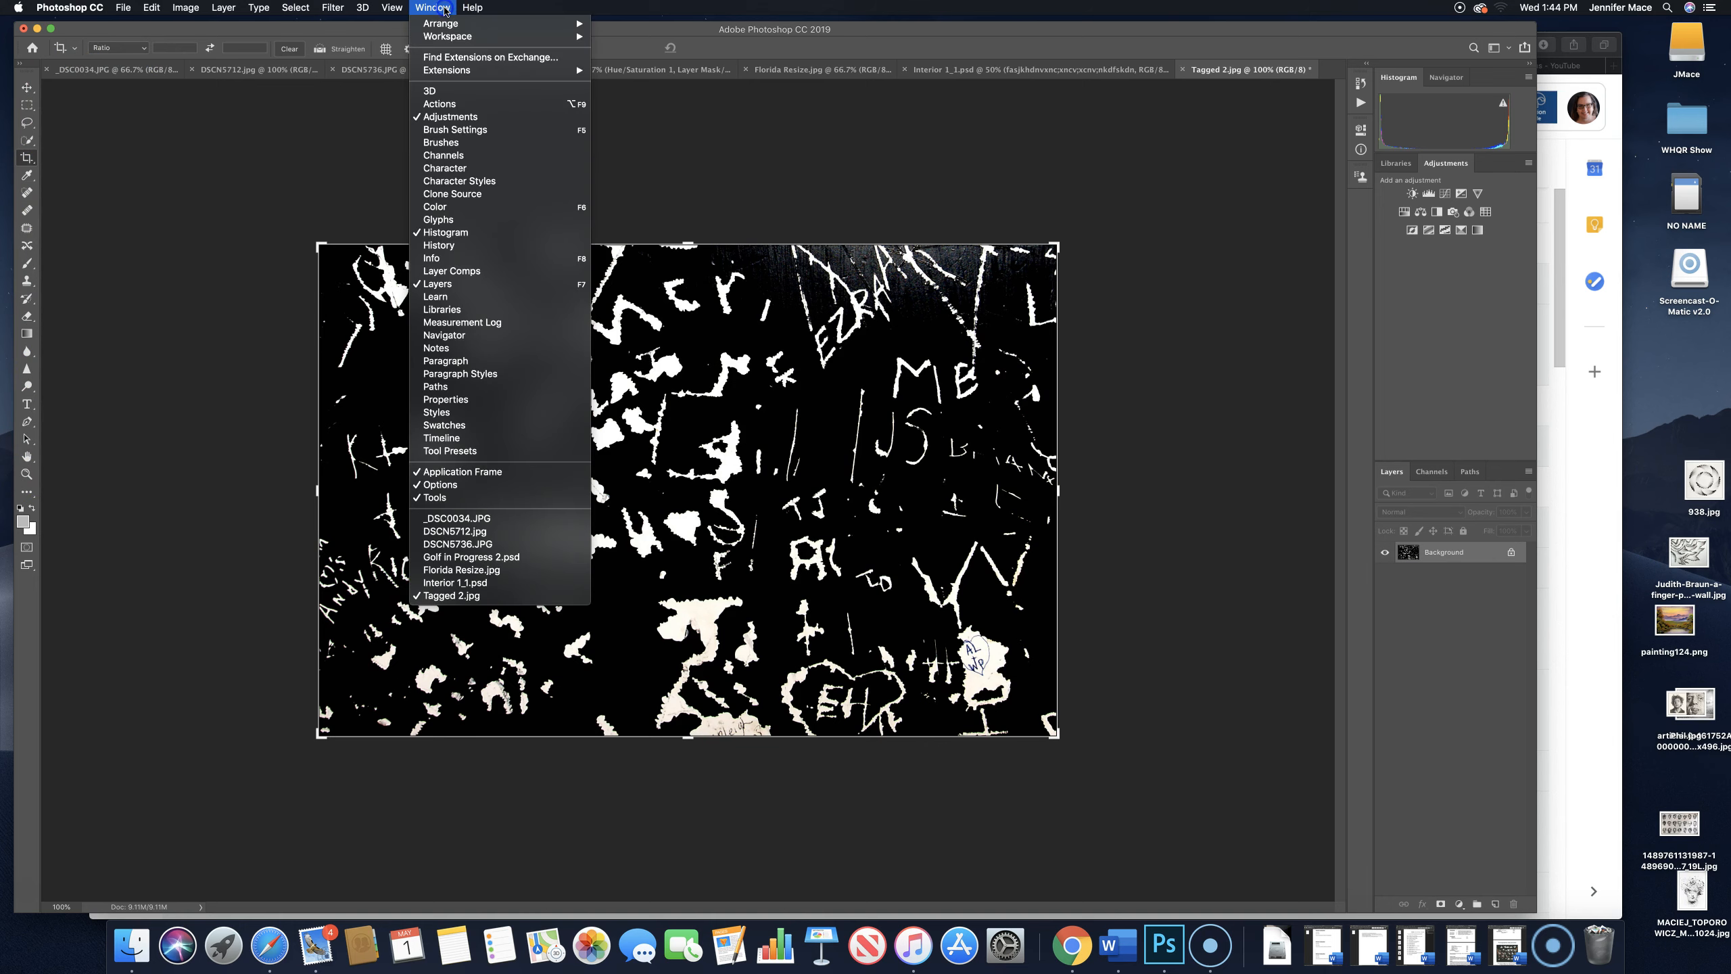
{"action": "mouse_move", "coordinate": [470, 36]}
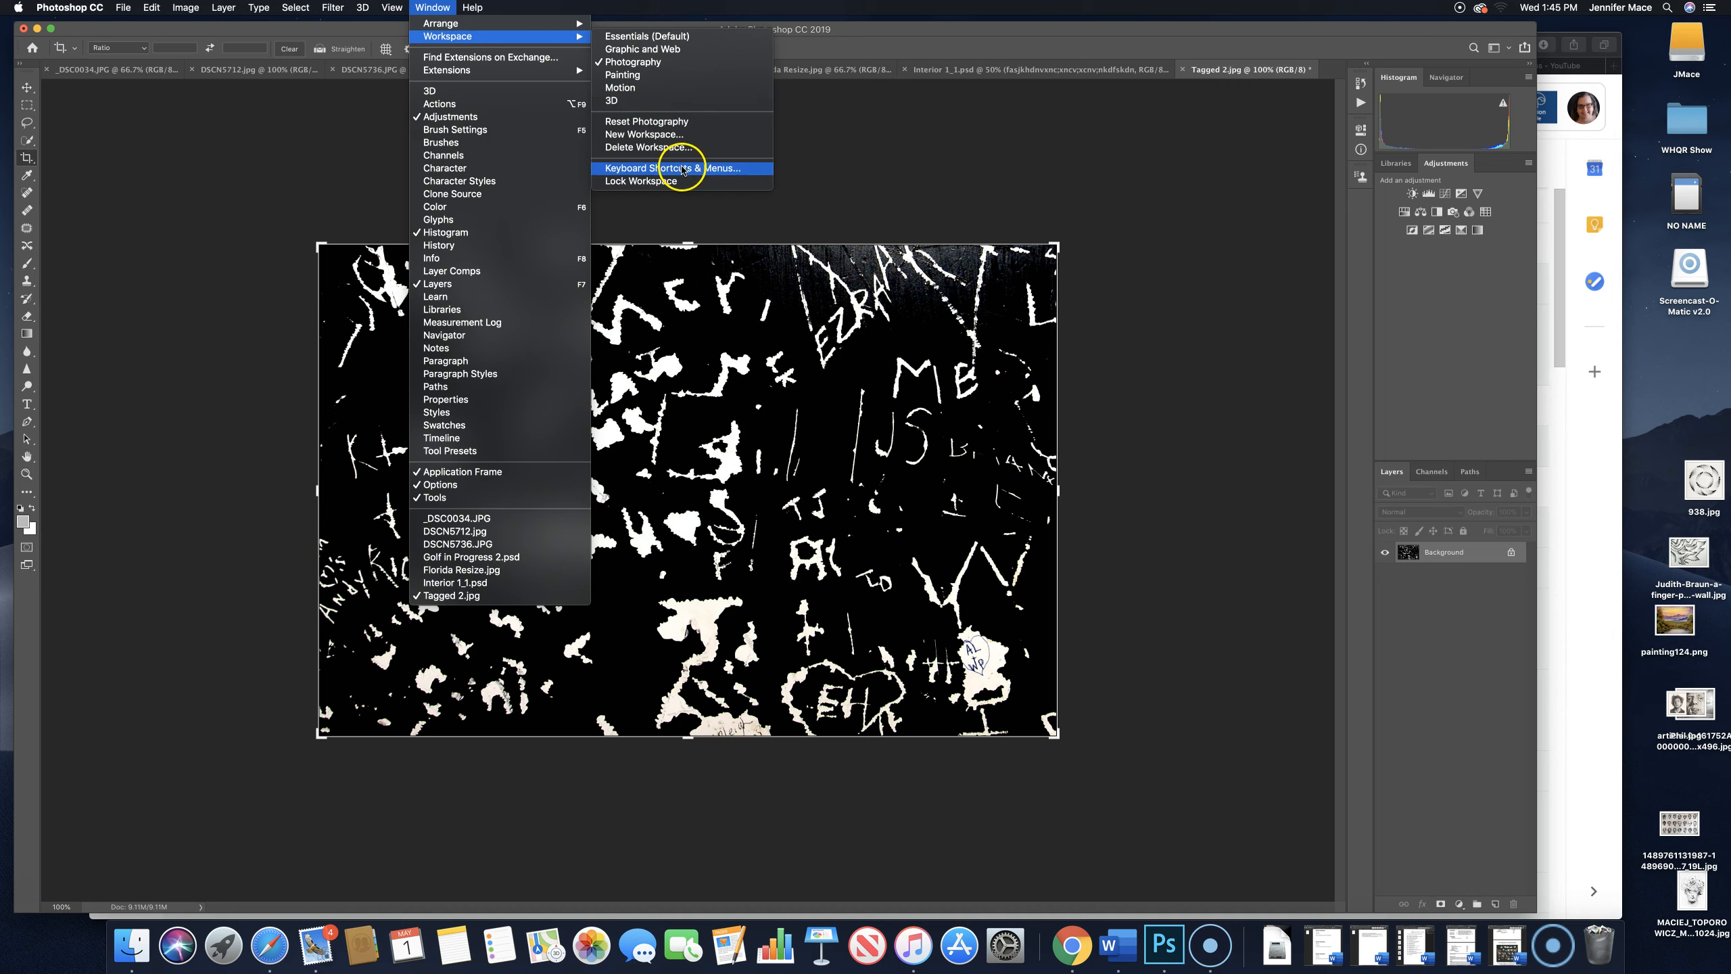
{"action": "left_click", "coordinate": [630, 36]}
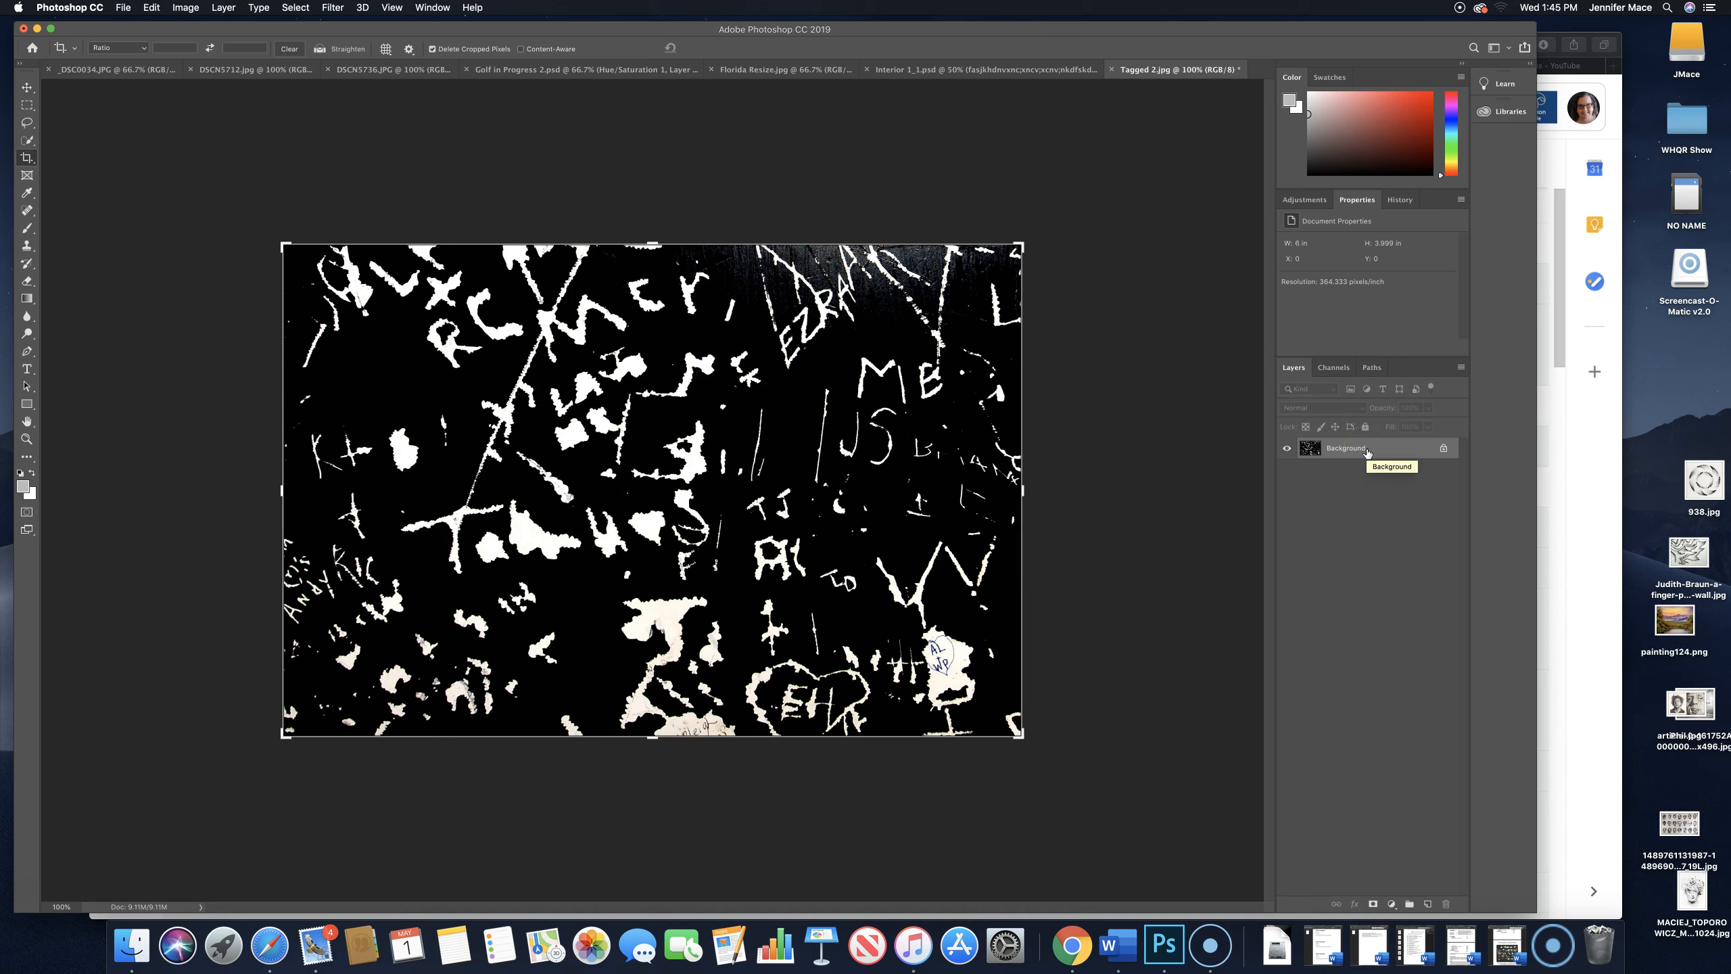
{"action": "left_click", "coordinate": [1312, 202]}
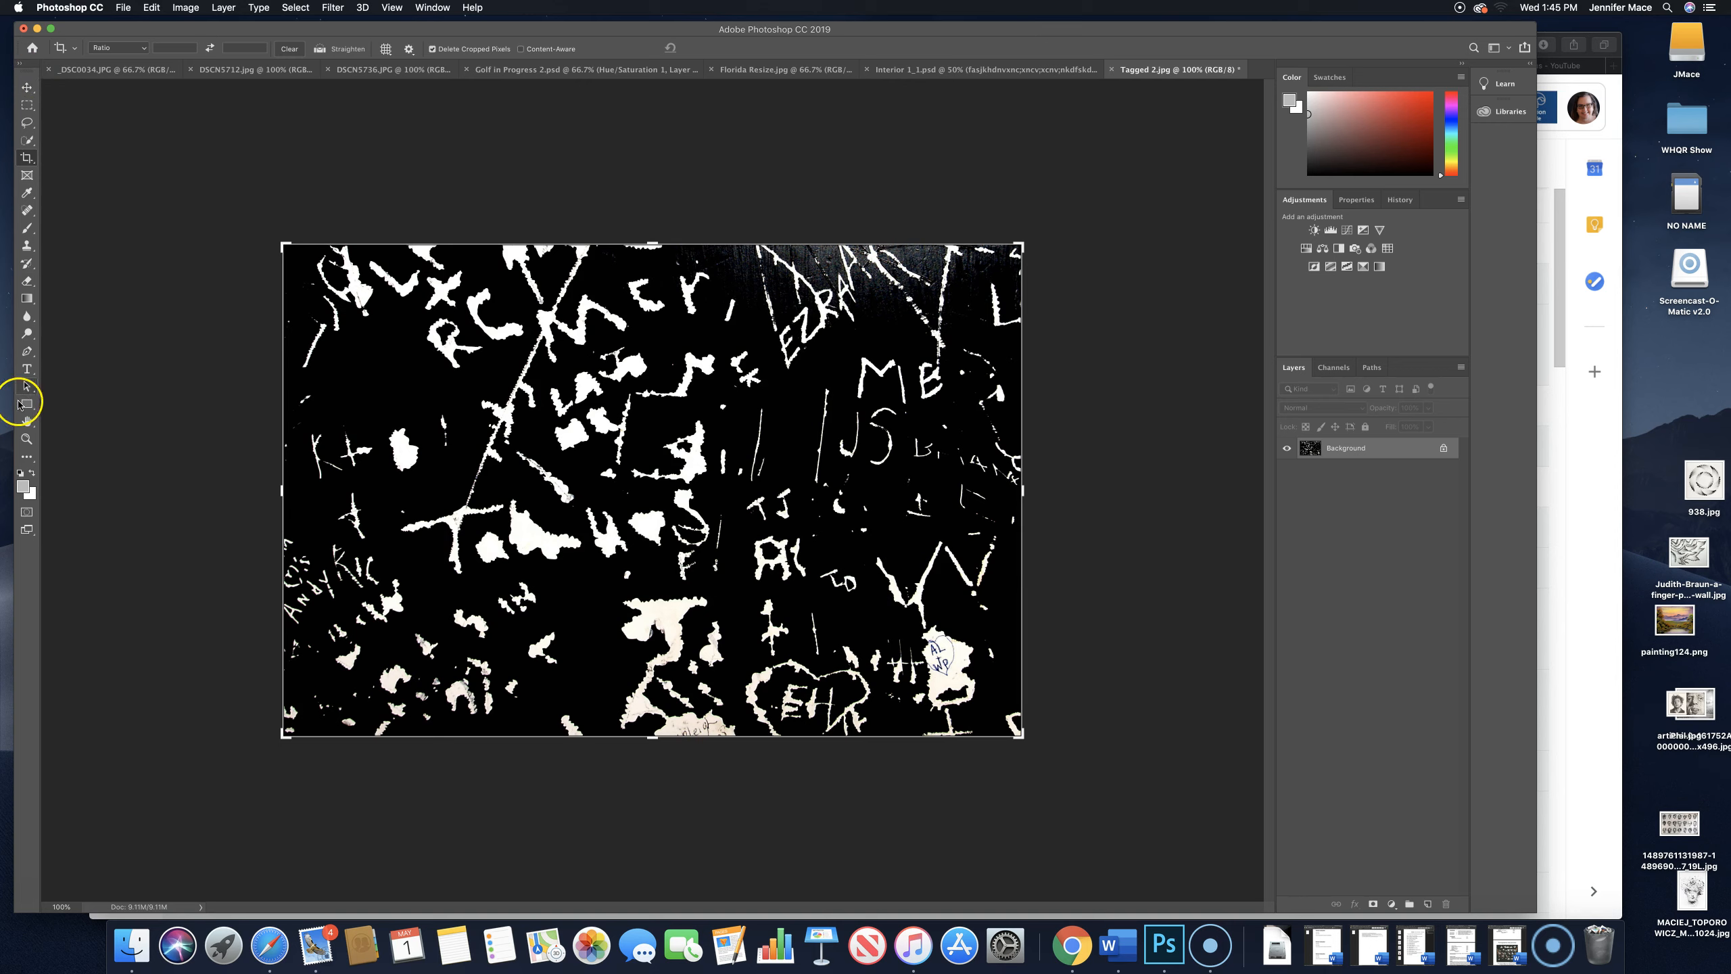
- Select the Move tool and view the other tool available in its group
{"action": "left_click", "coordinate": [30, 89]}
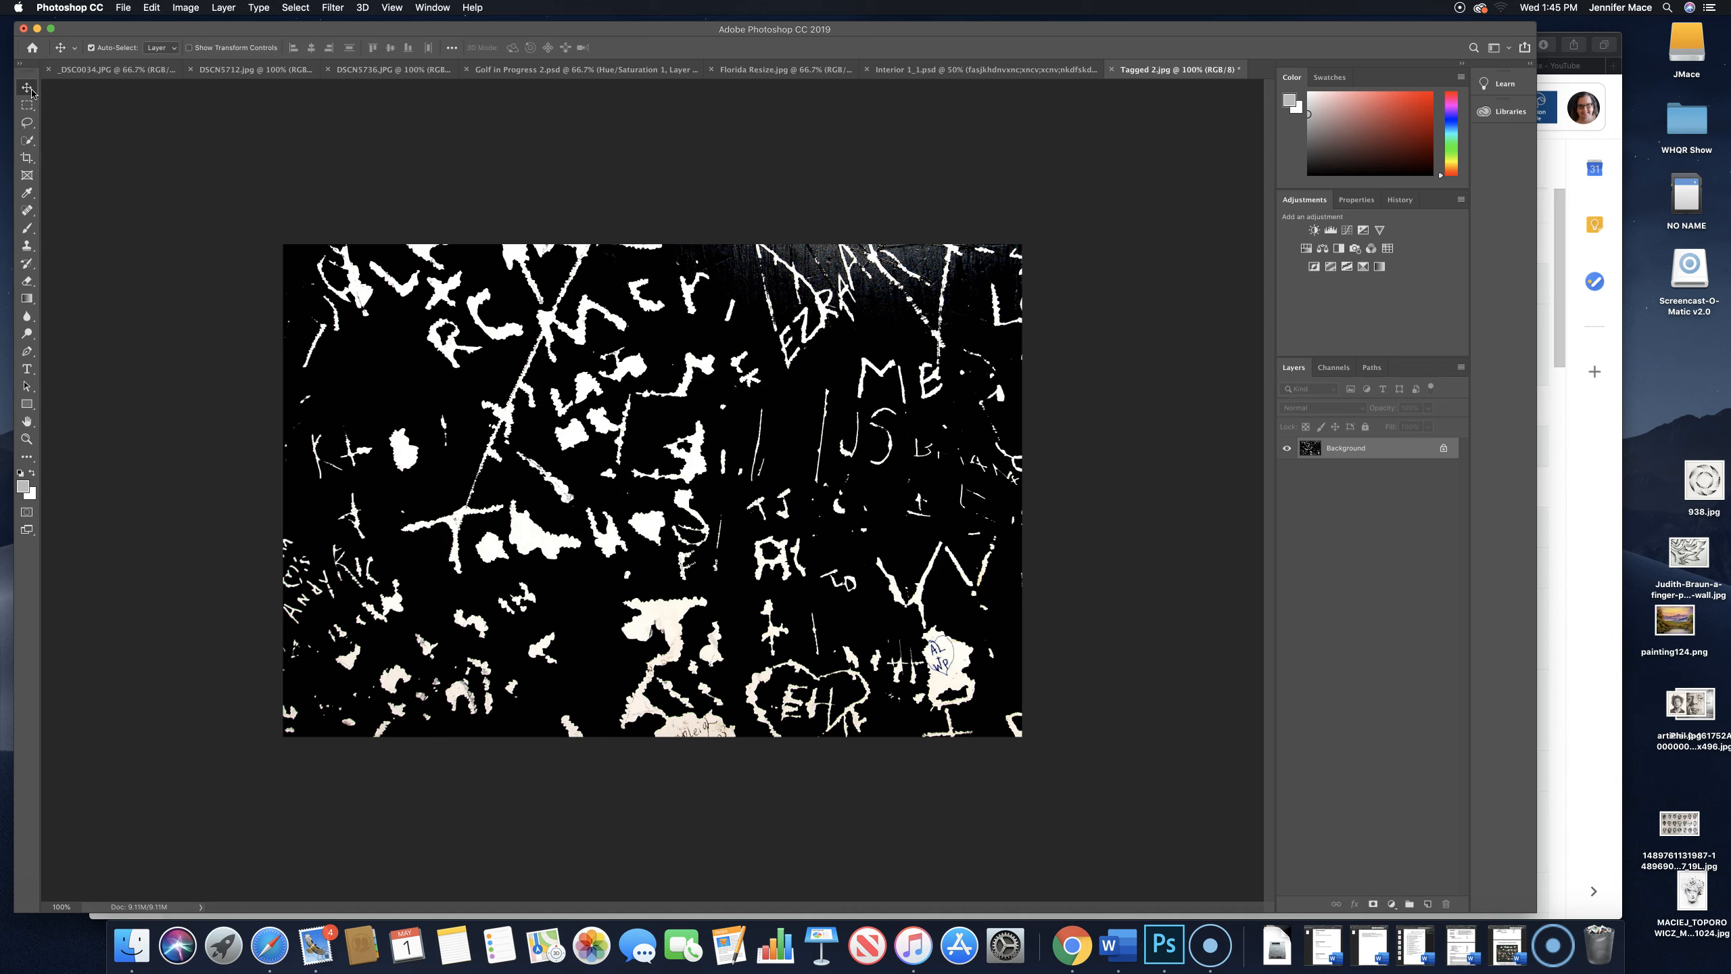
{"action": "left_click", "coordinate": [32, 93]}
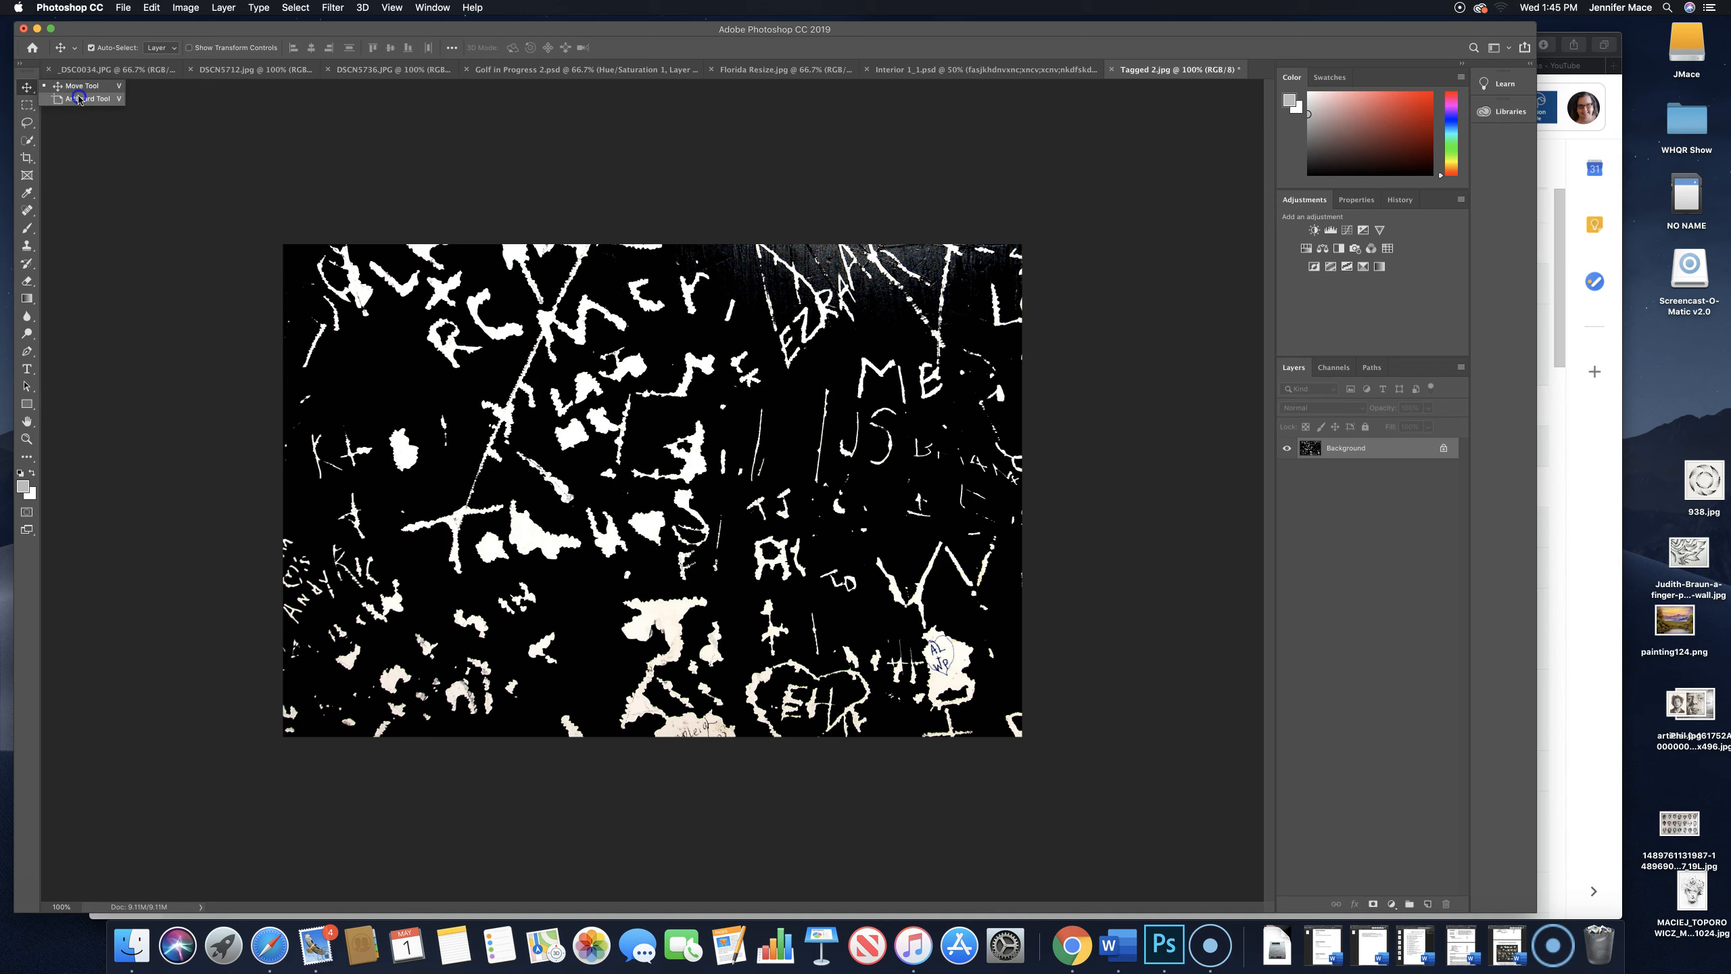
{"action": "left_click", "coordinate": [75, 87]}
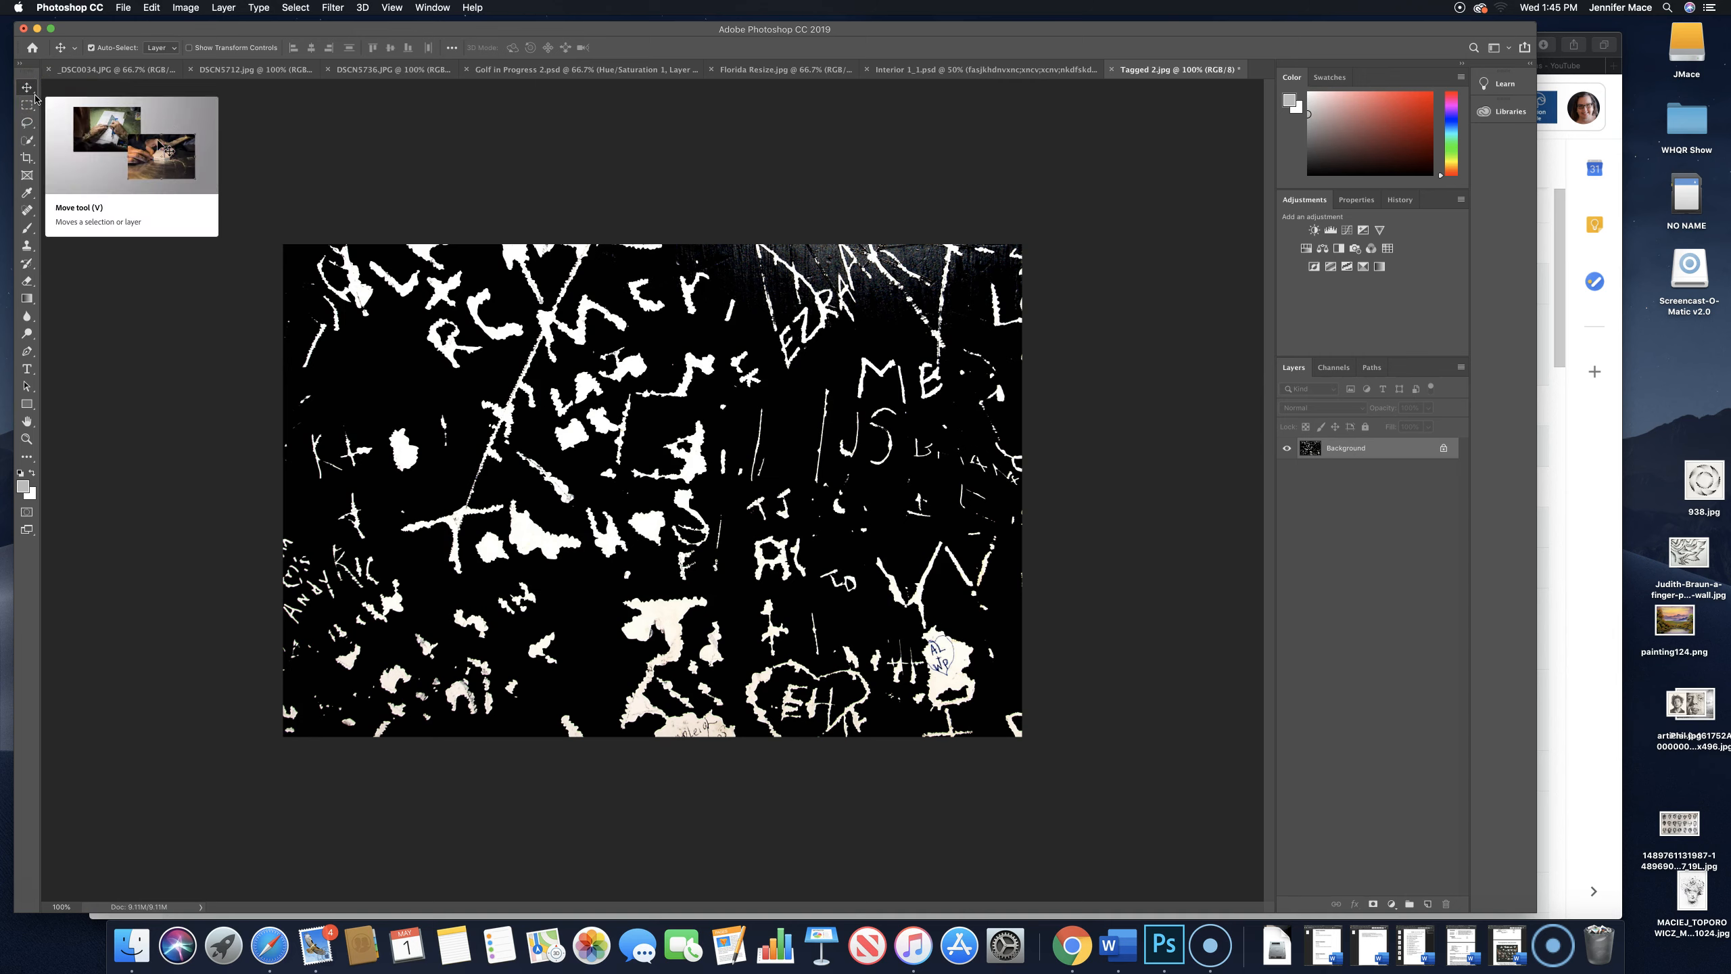
{"action": "left_click", "coordinate": [134, 106]}
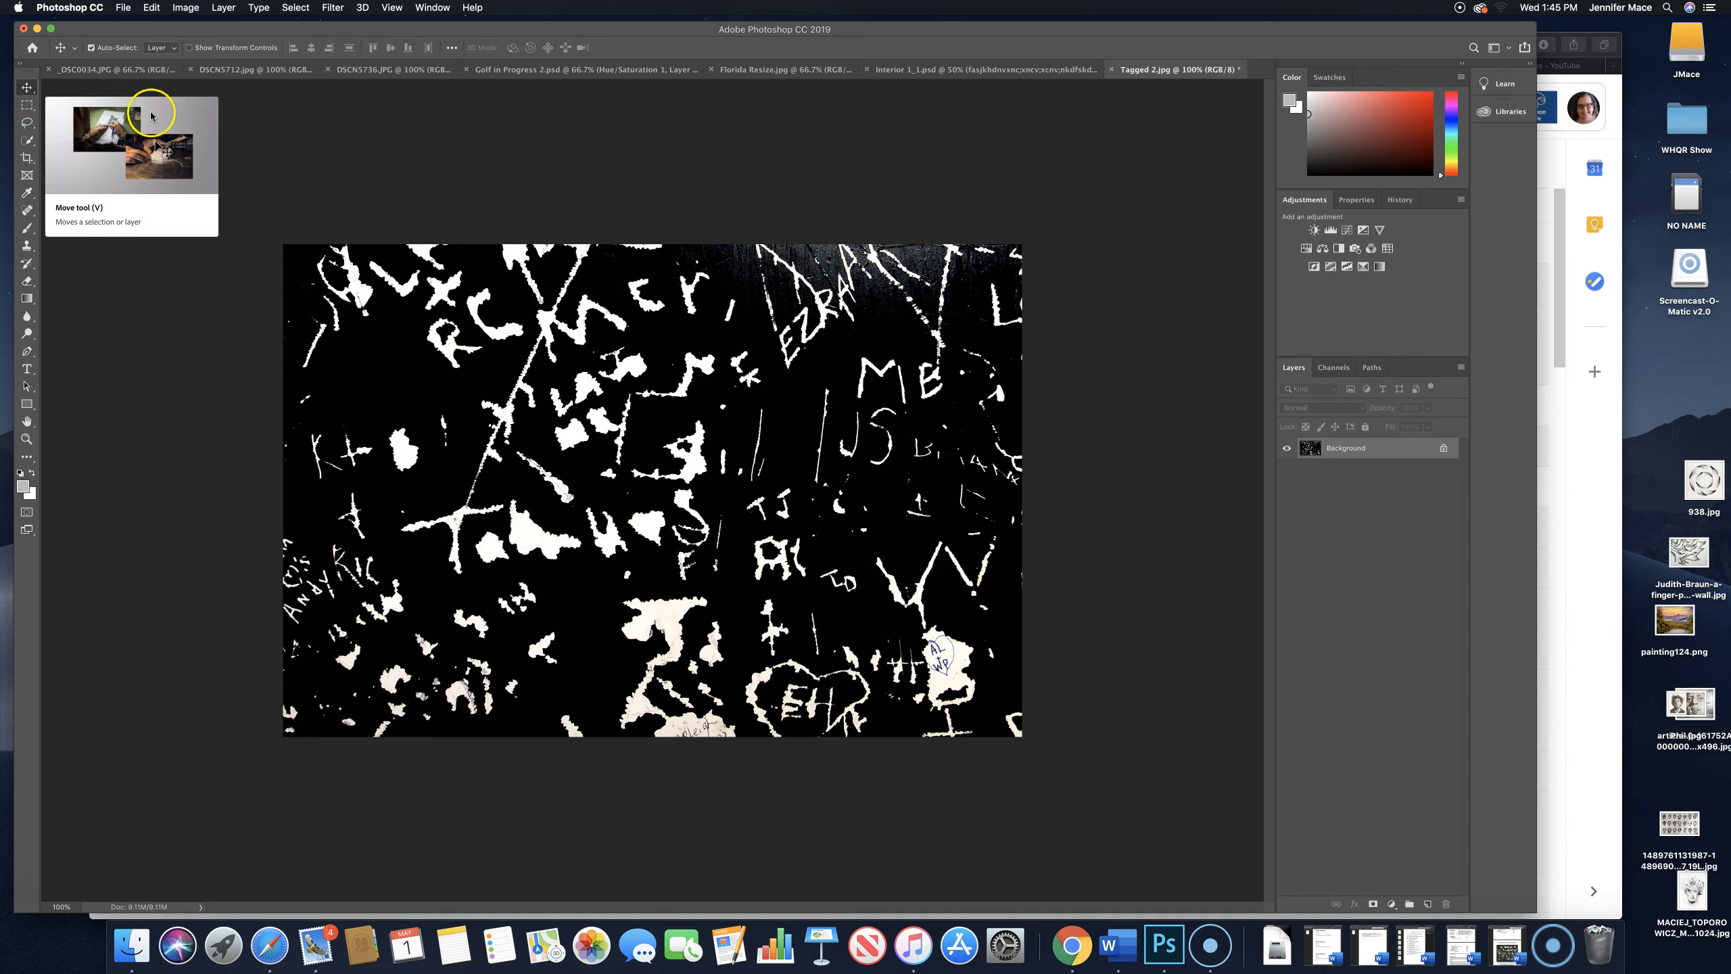
- Examine the tool variants in the marquee, lasso and quick selection groups
{"action": "left_click", "coordinate": [27, 106]}
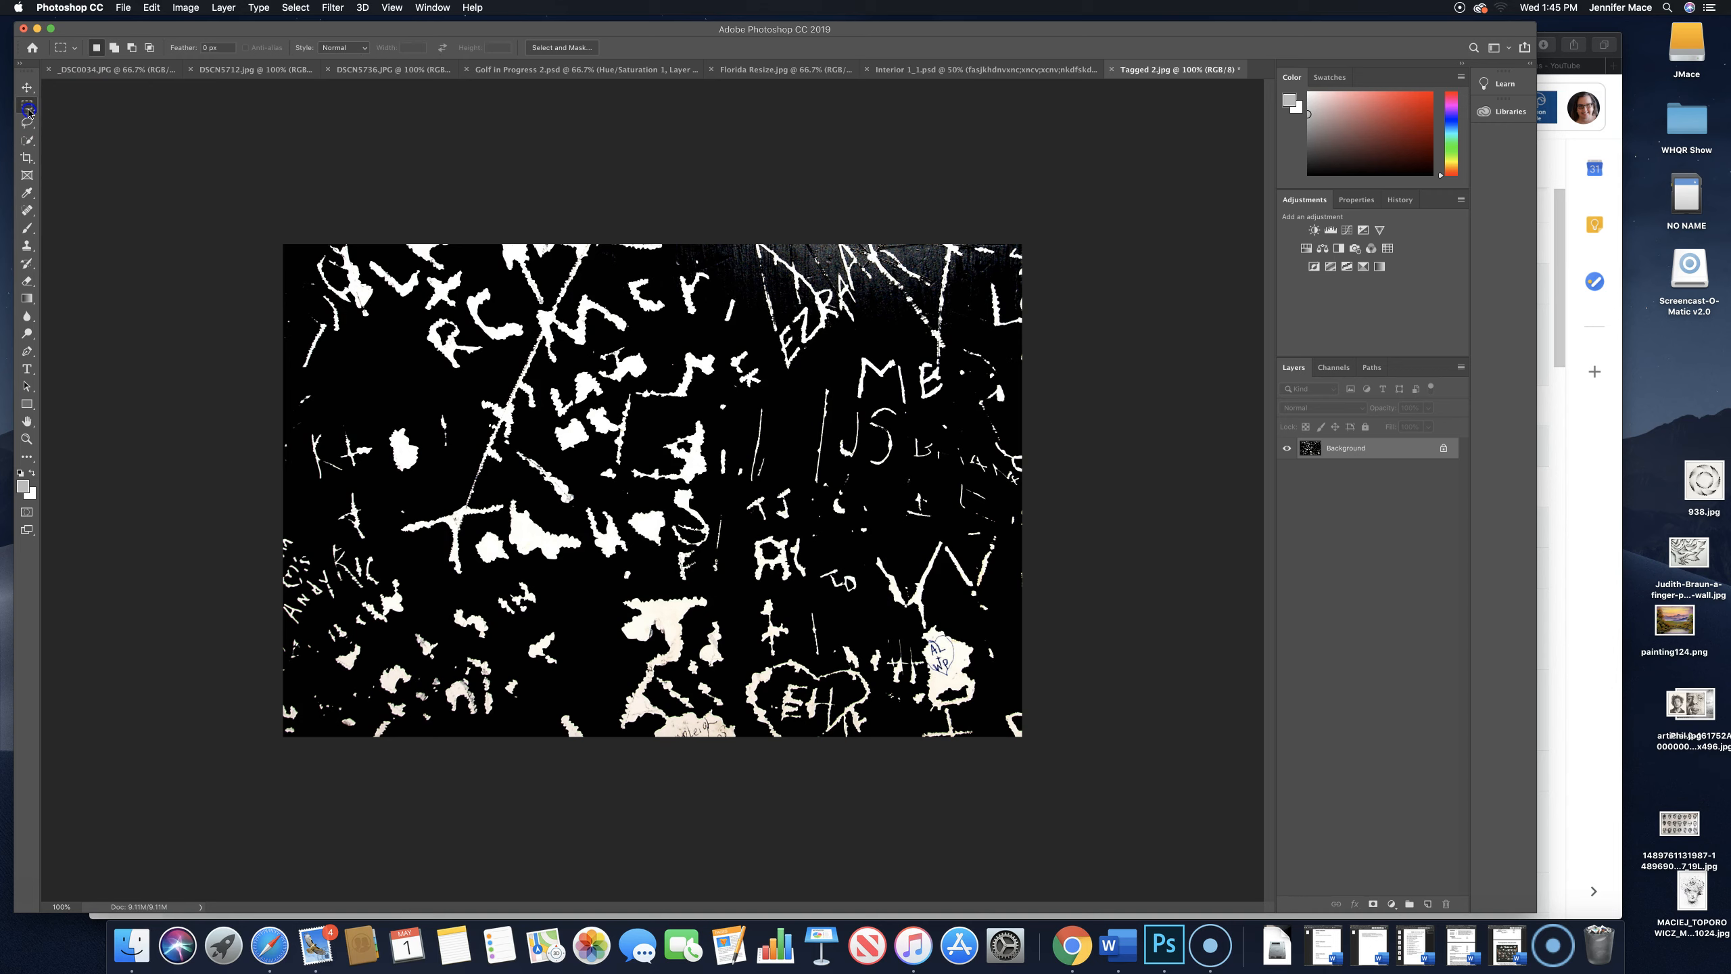
{"action": "right_click", "coordinate": [28, 108]}
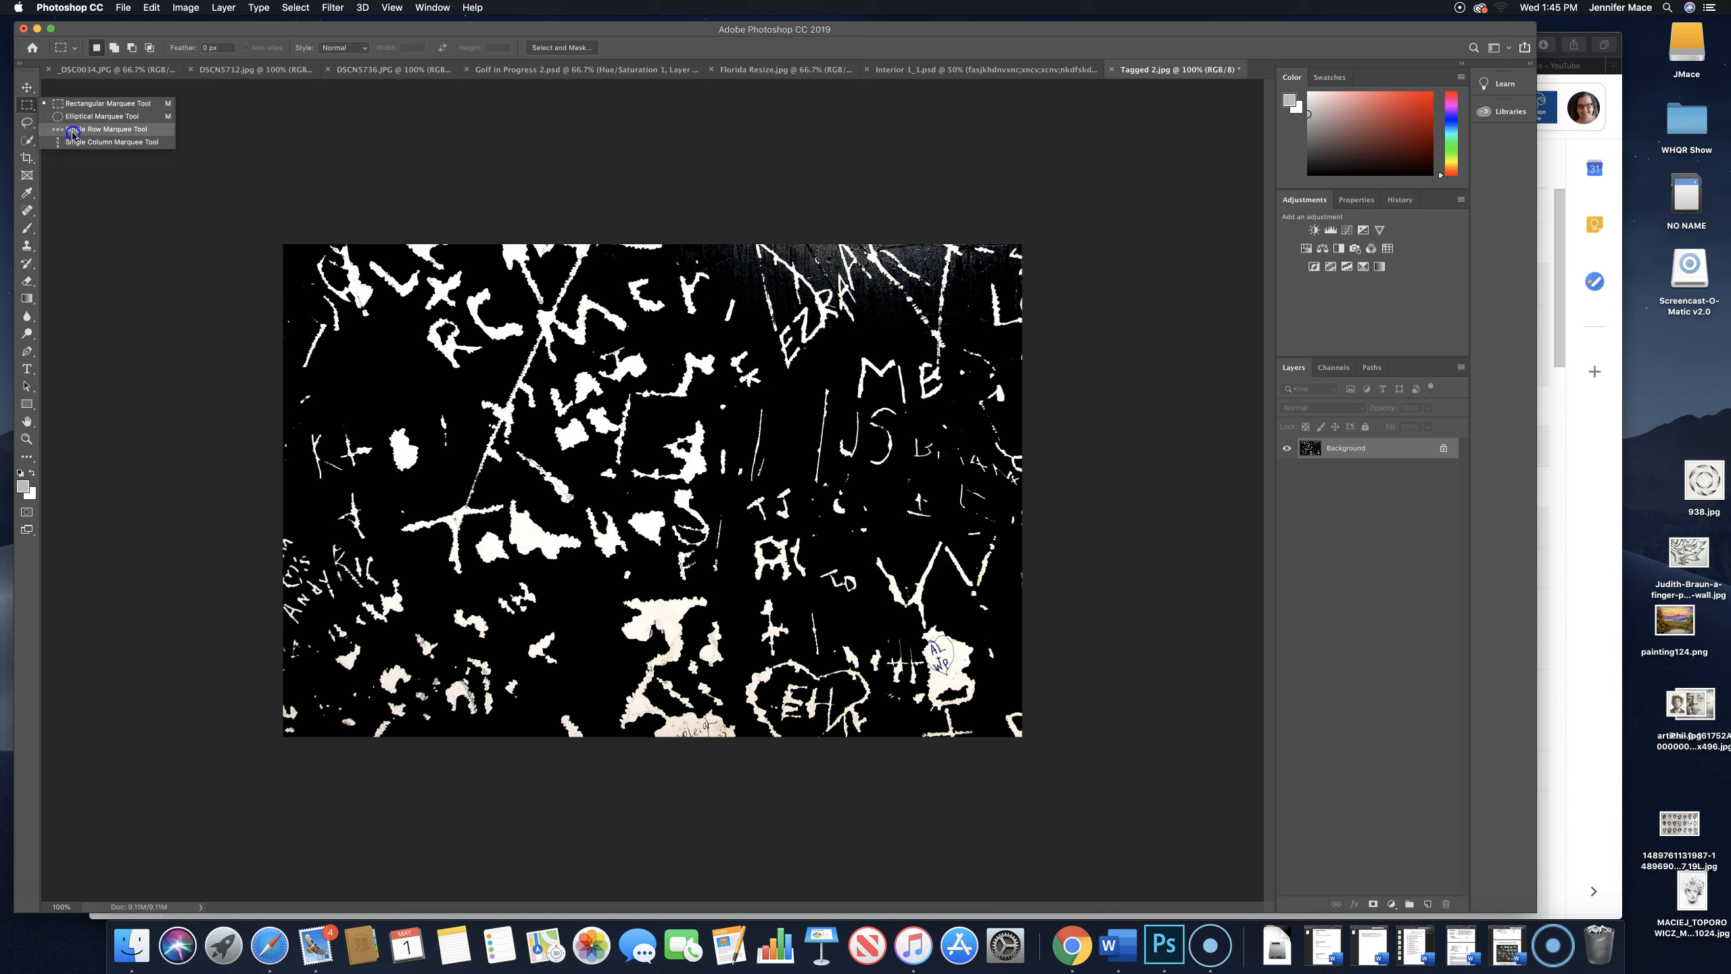
{"action": "left_click", "coordinate": [31, 109]}
{"action": "left_click", "coordinate": [23, 126]}
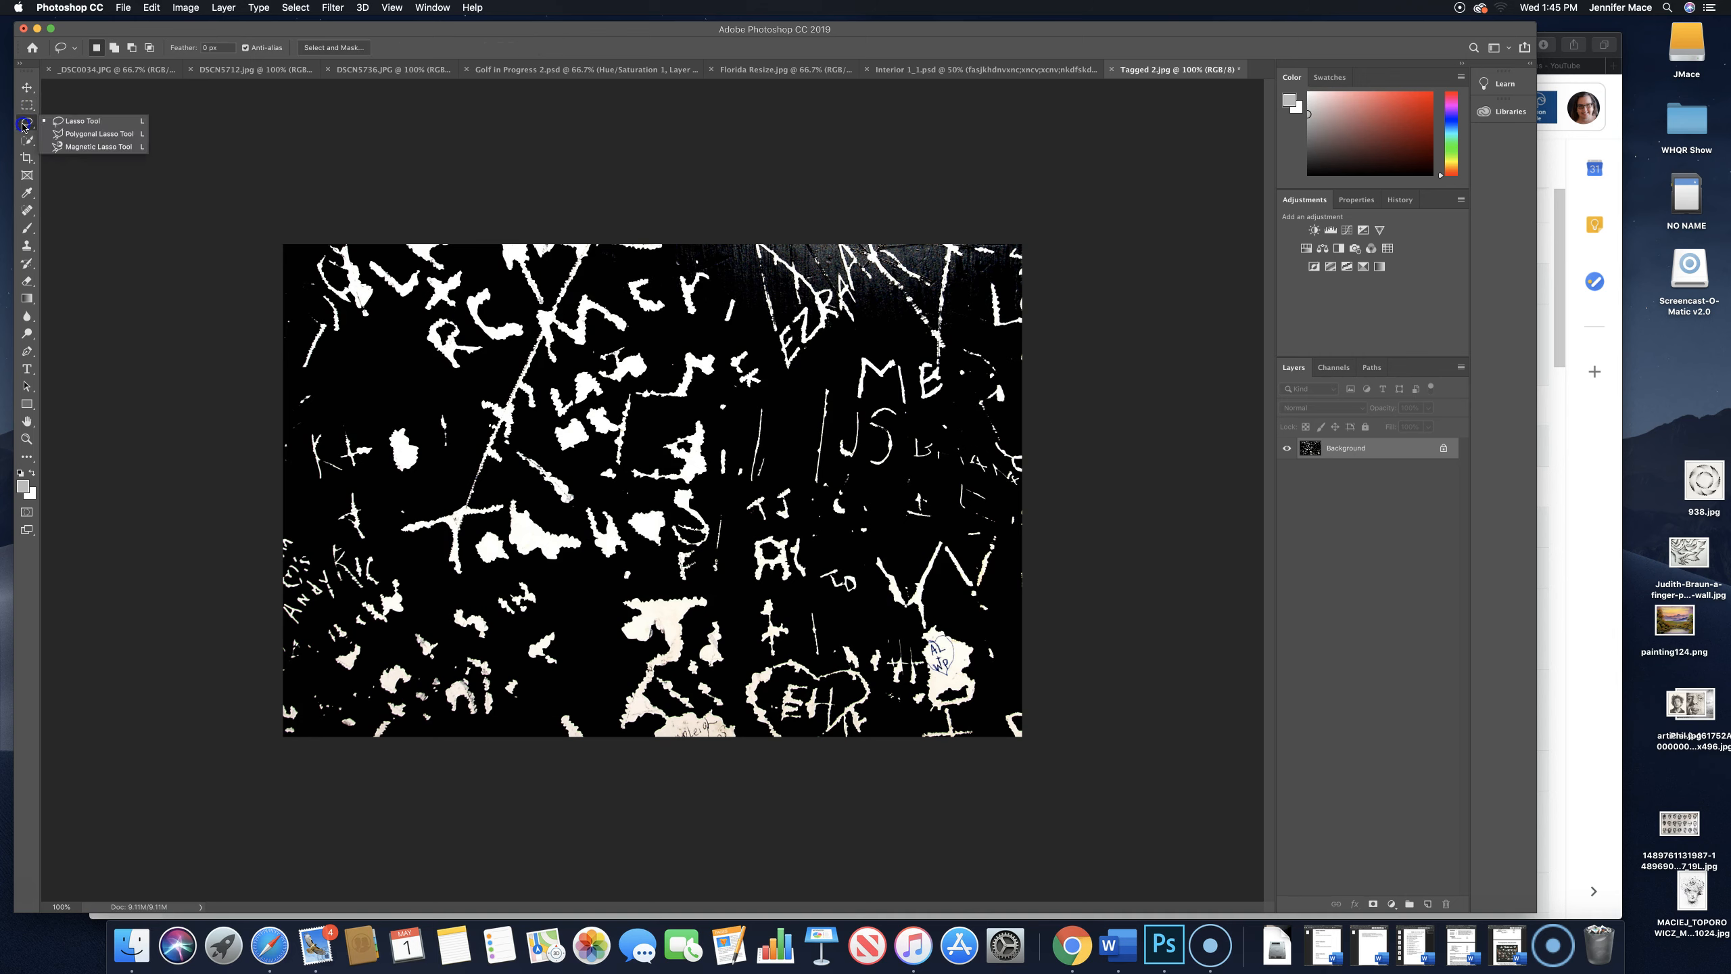
{"action": "left_click", "coordinate": [27, 141]}
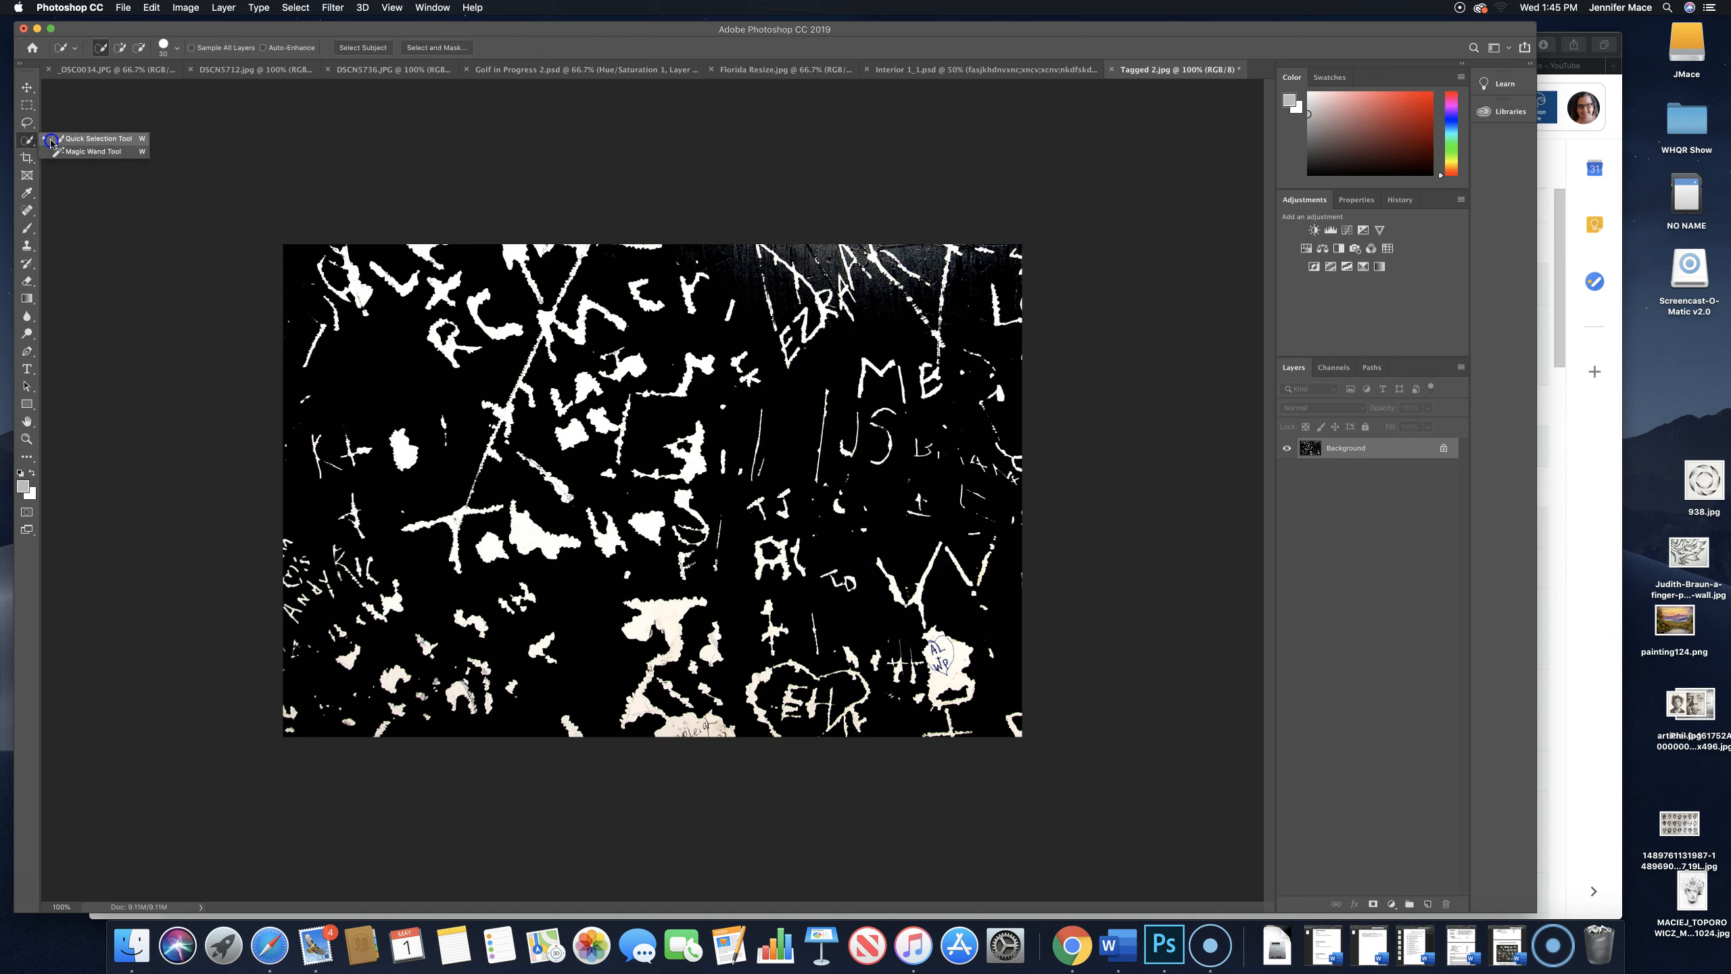
- View the tools grouped with the Crop tool and activate the Crop tool to see its options
{"action": "left_click", "coordinate": [36, 165]}
{"action": "left_click", "coordinate": [35, 162]}
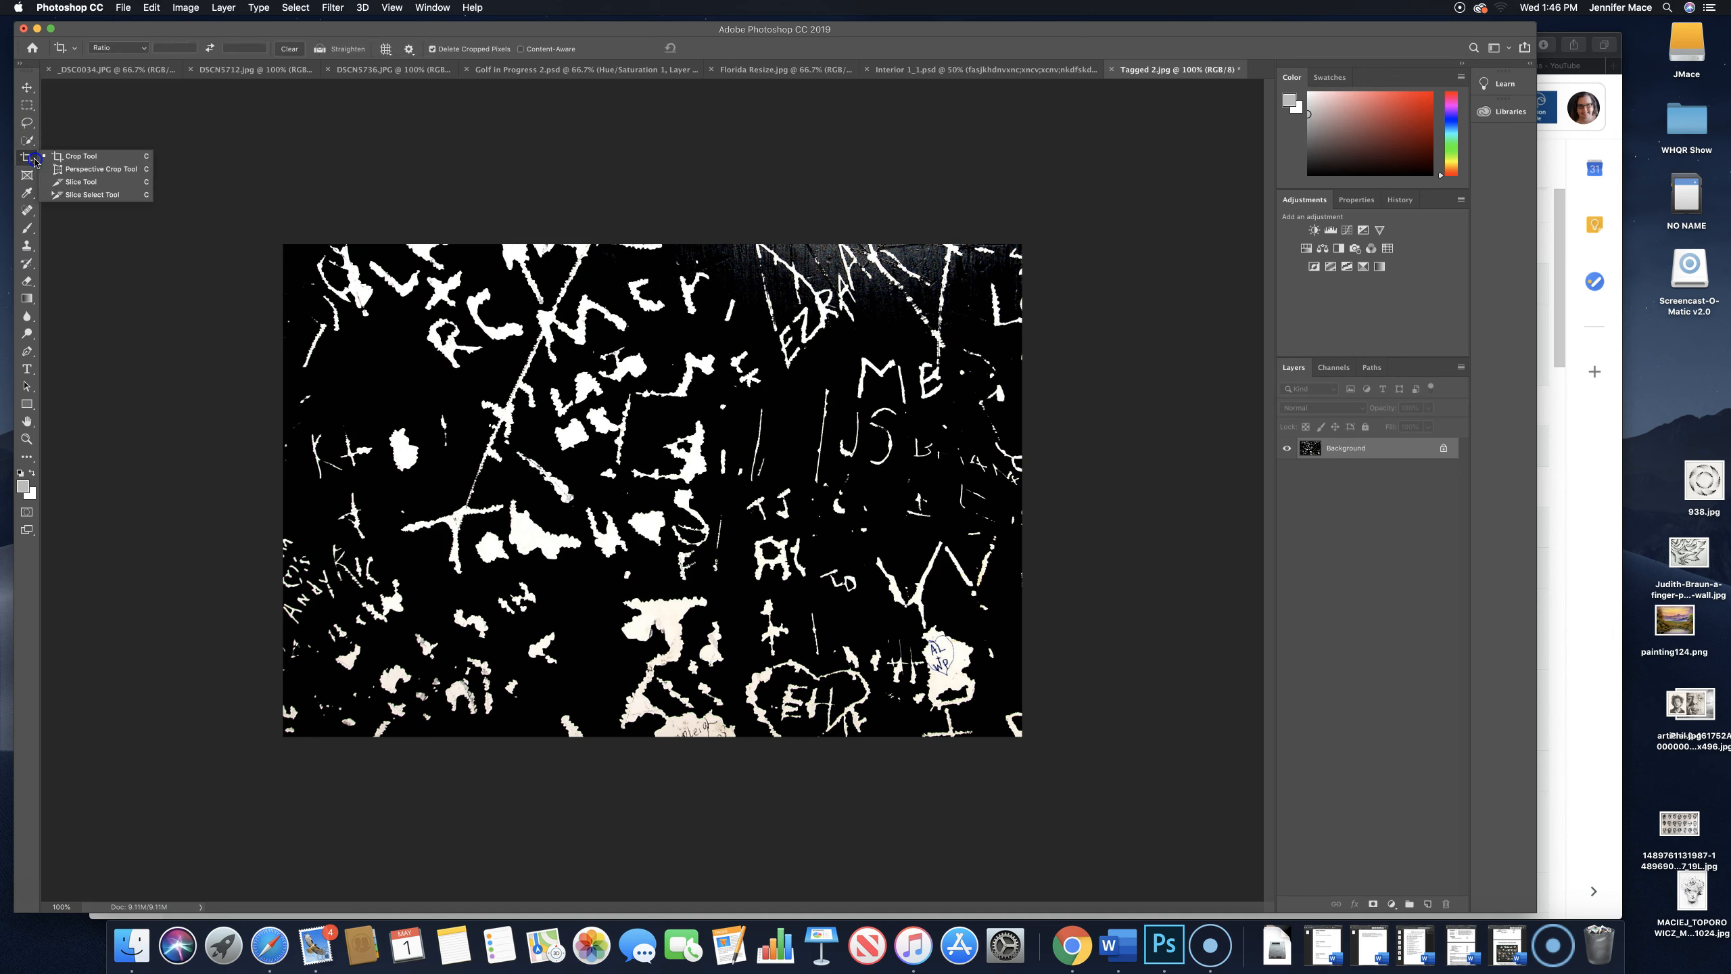
{"action": "left_click", "coordinate": [75, 163]}
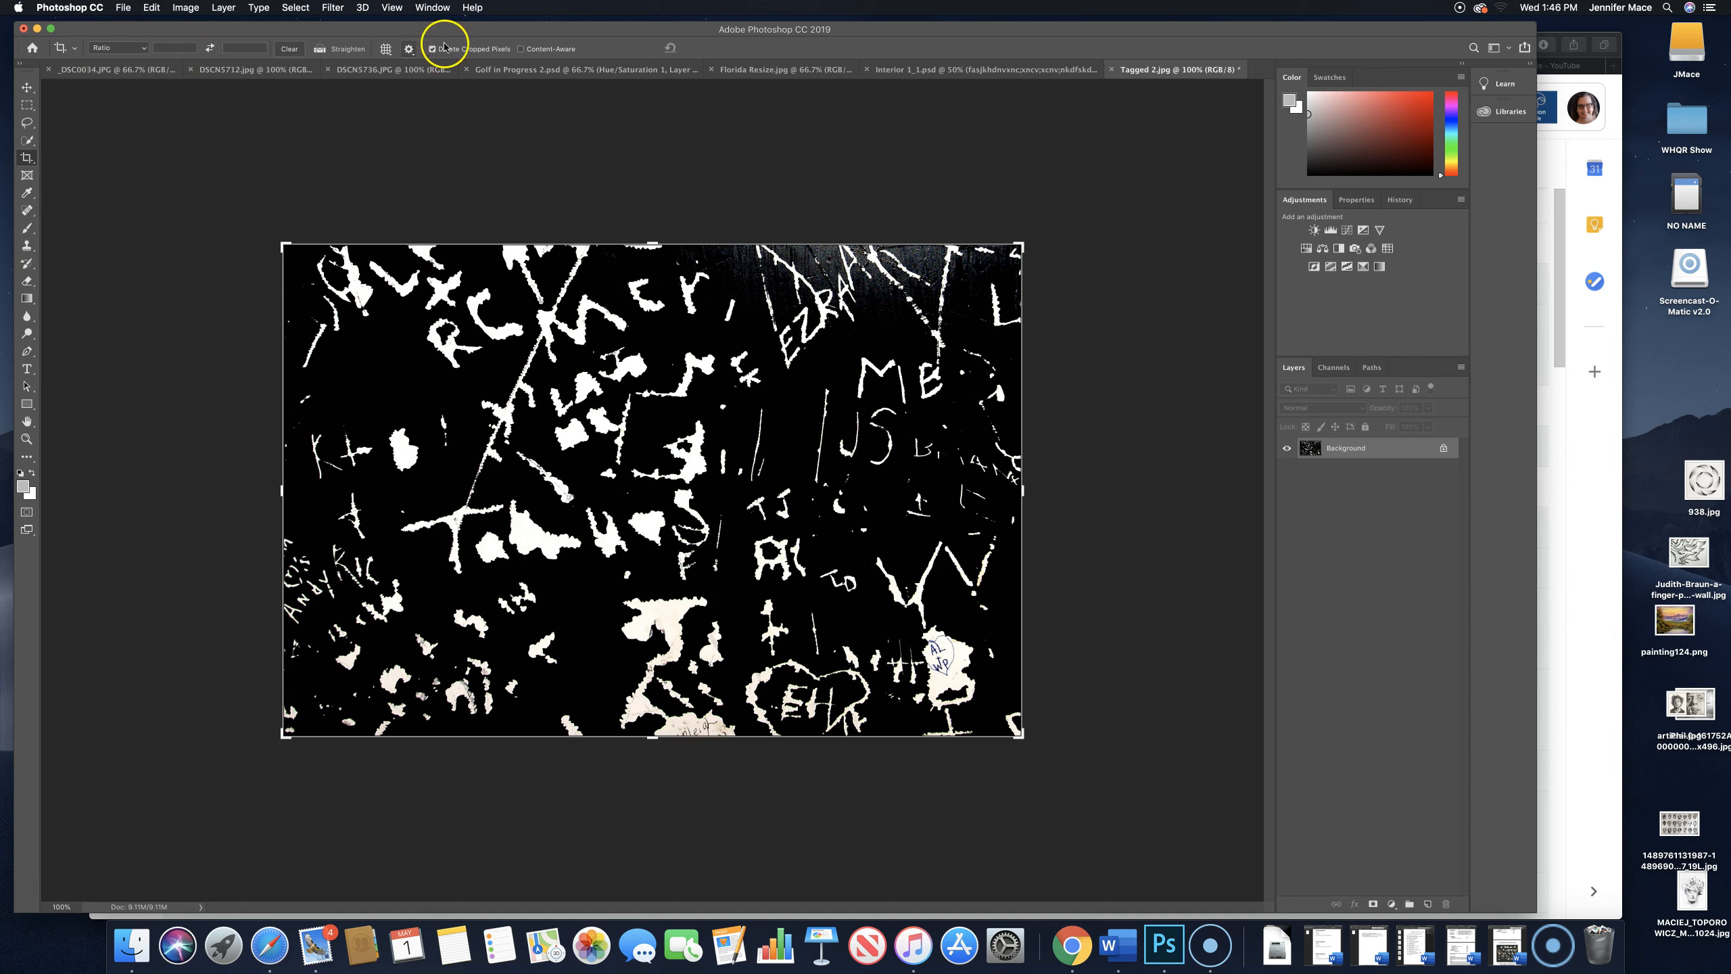
- Activate the Frame, Eyedropper, Spot Healing Brush, Brush, Clone Stamp and Eraser tools in turn to view their options
{"action": "left_click", "coordinate": [27, 175]}
{"action": "left_click", "coordinate": [27, 192]}
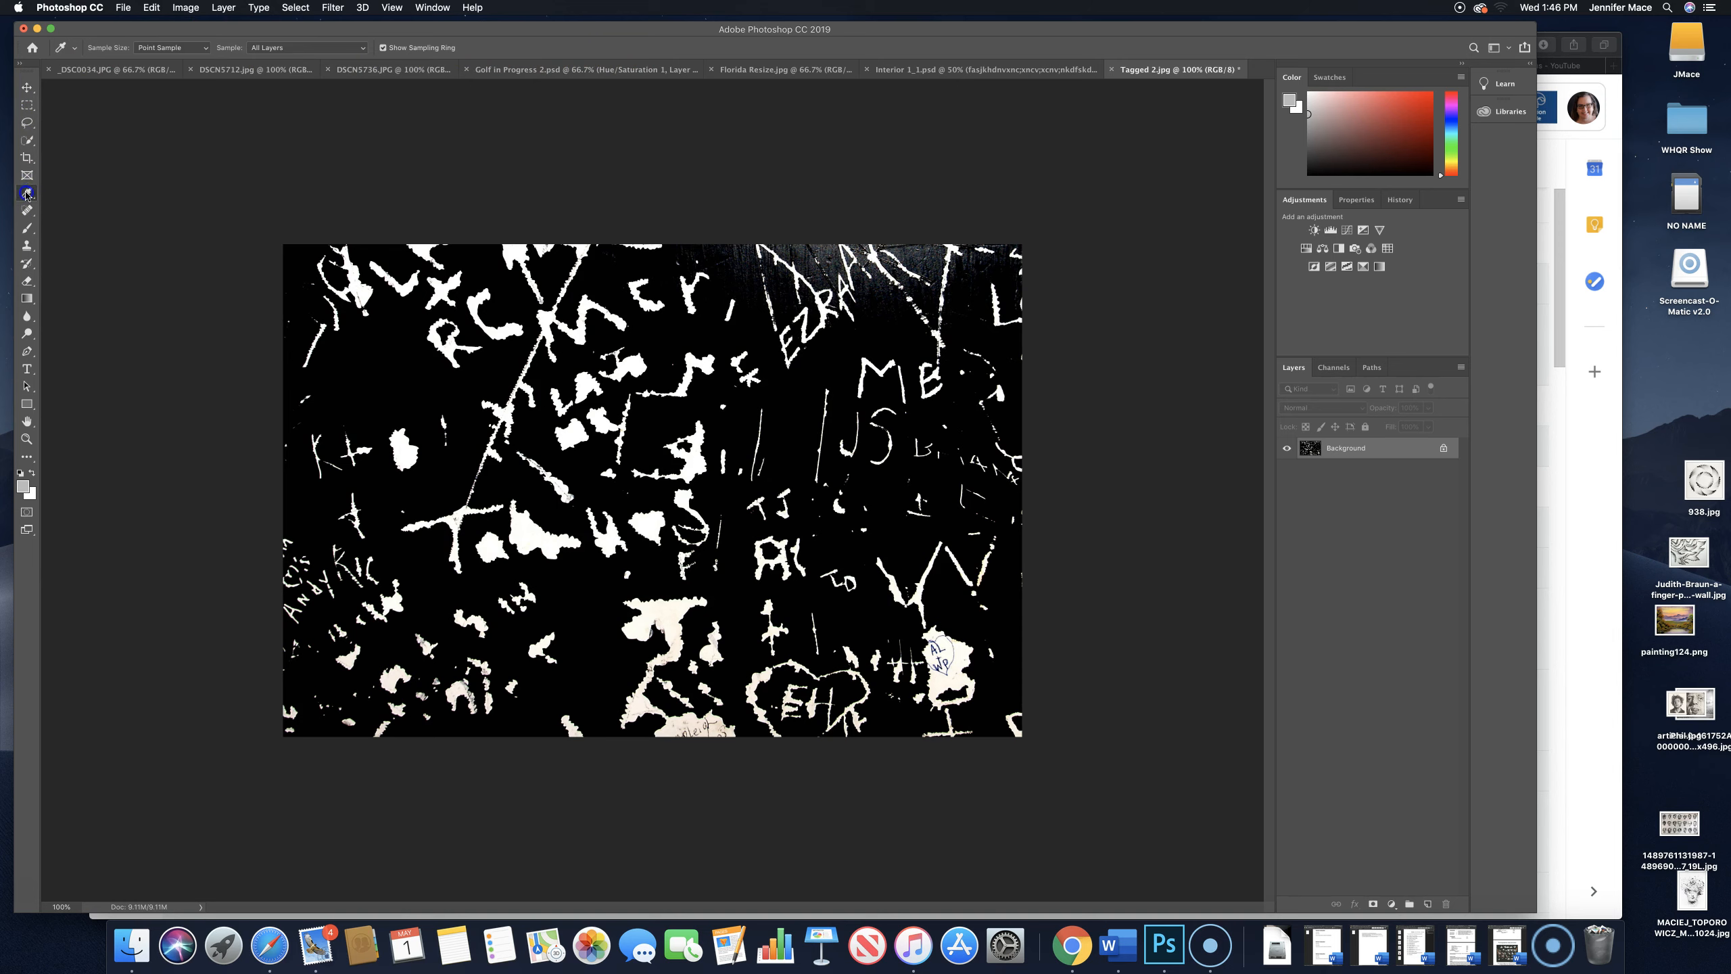
{"action": "left_click", "coordinate": [27, 209]}
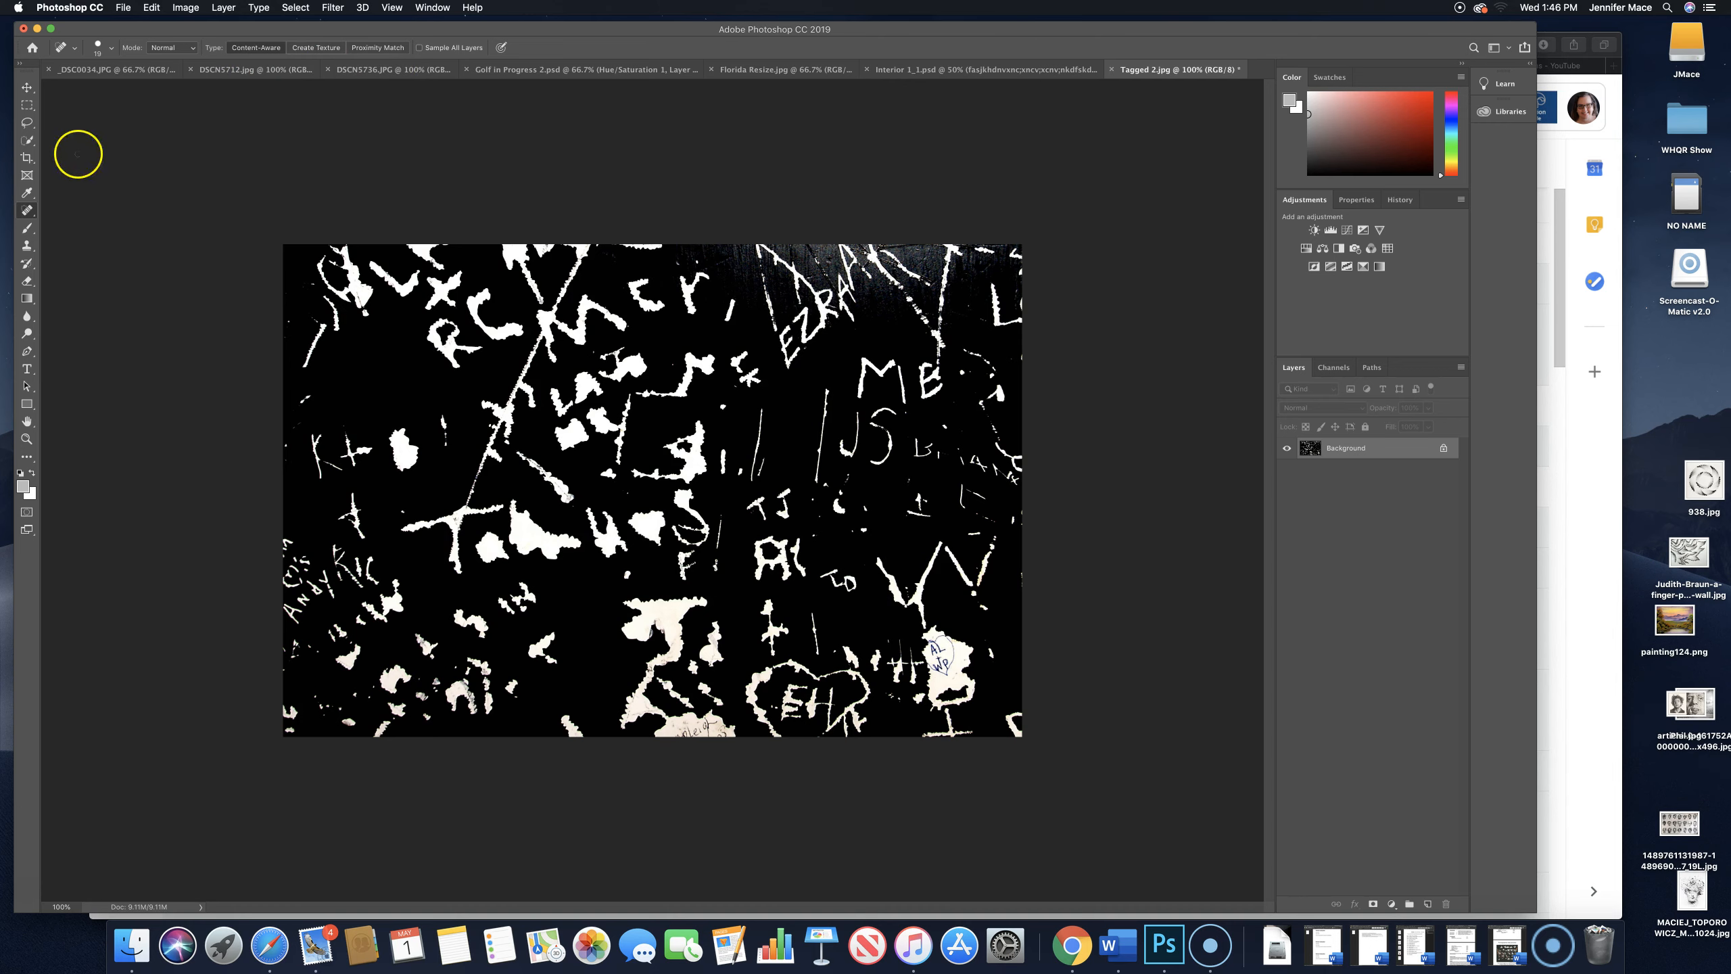
{"action": "left_click", "coordinate": [26, 234]}
{"action": "left_click", "coordinate": [27, 247]}
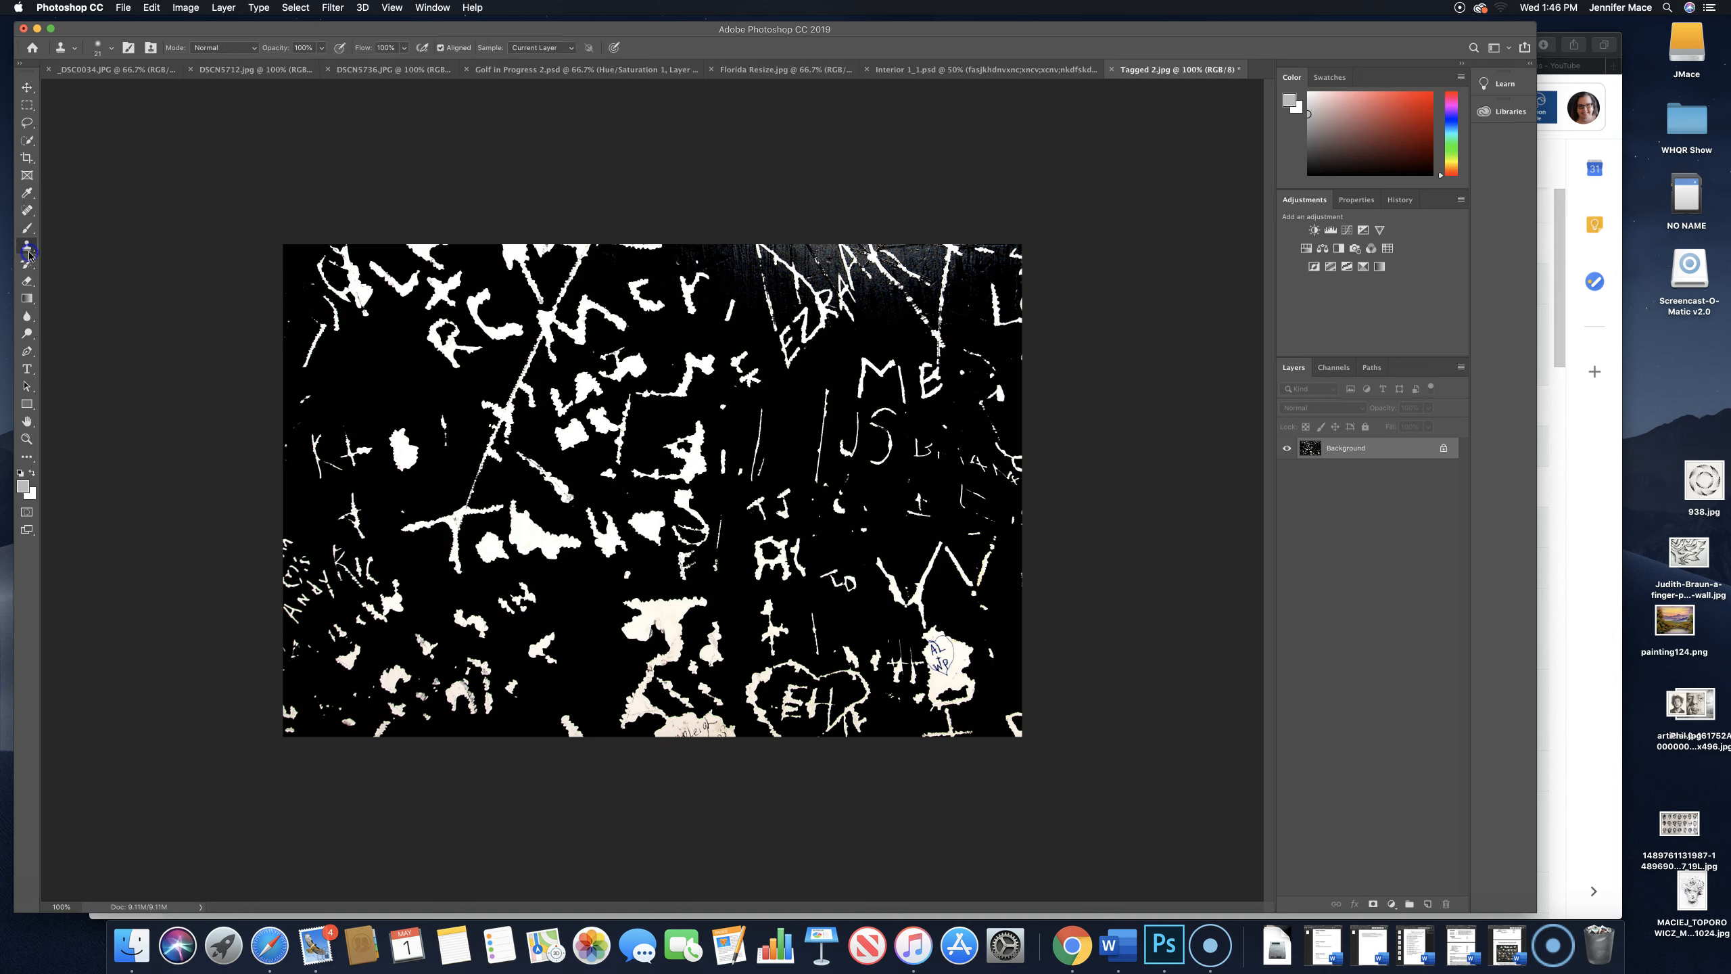
{"action": "mouse_move", "coordinate": [29, 287]}
{"action": "left_mouse_down"}
{"action": "mouse_move", "coordinate": [83, 286]}
{"action": "mouse_move", "coordinate": [85, 305]}
{"action": "mouse_move", "coordinate": [88, 281]}
{"action": "left_mouse_up"}
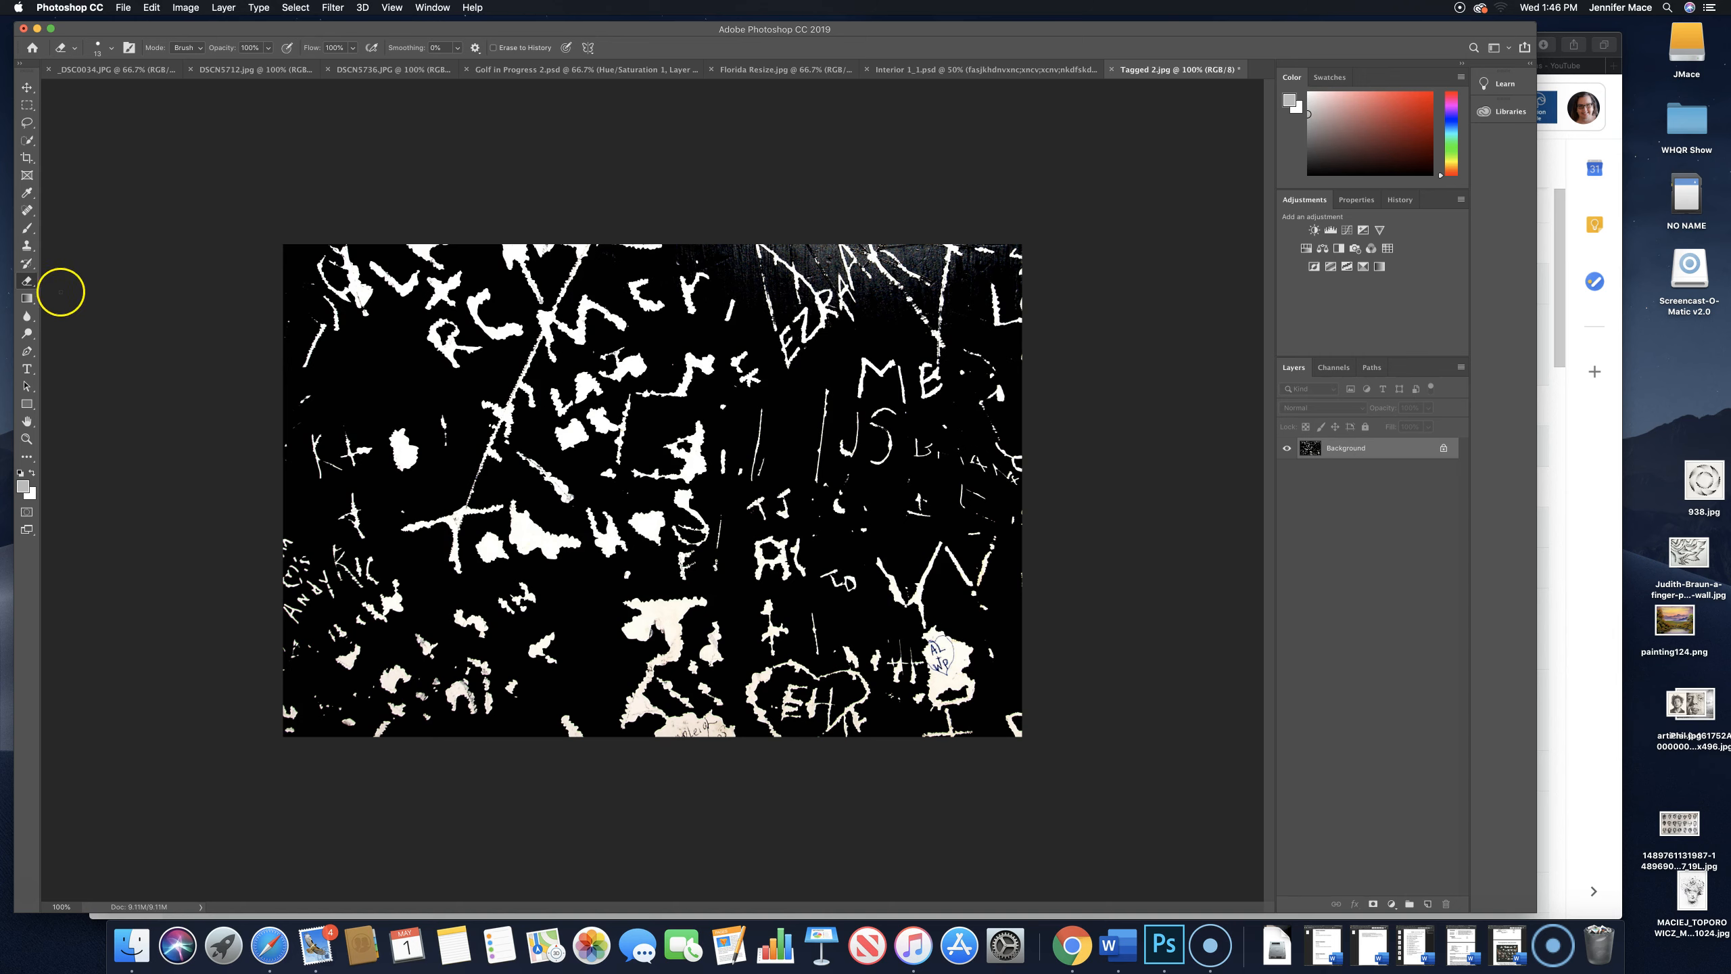
- Choose the Burn tool from the Dodge, Burn and Sponge group and set its brush size to 172 px
{"action": "left_click", "coordinate": [36, 337]}
{"action": "left_click_drag", "start_coordinate": [36, 337], "coordinate": [65, 337]}
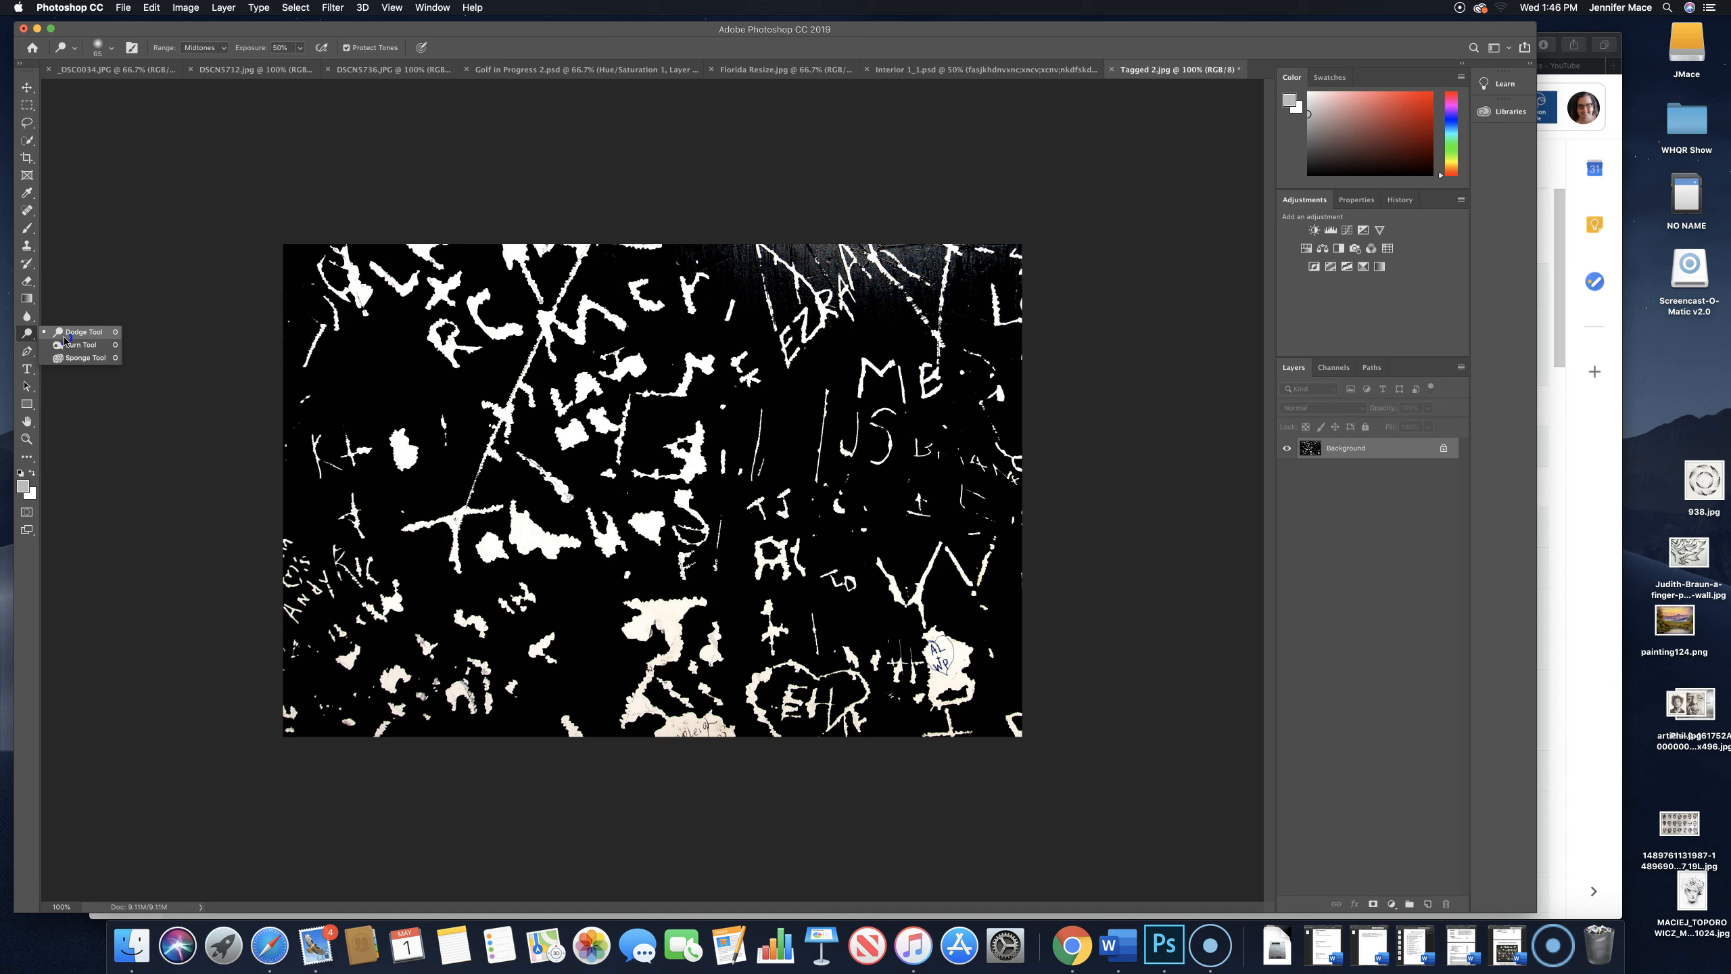
{"action": "mouse_move", "coordinate": [71, 336]}
{"action": "left_mouse_down"}
{"action": "mouse_move", "coordinate": [92, 360]}
{"action": "mouse_move", "coordinate": [94, 338]}
{"action": "mouse_move", "coordinate": [89, 359]}
{"action": "left_mouse_up"}
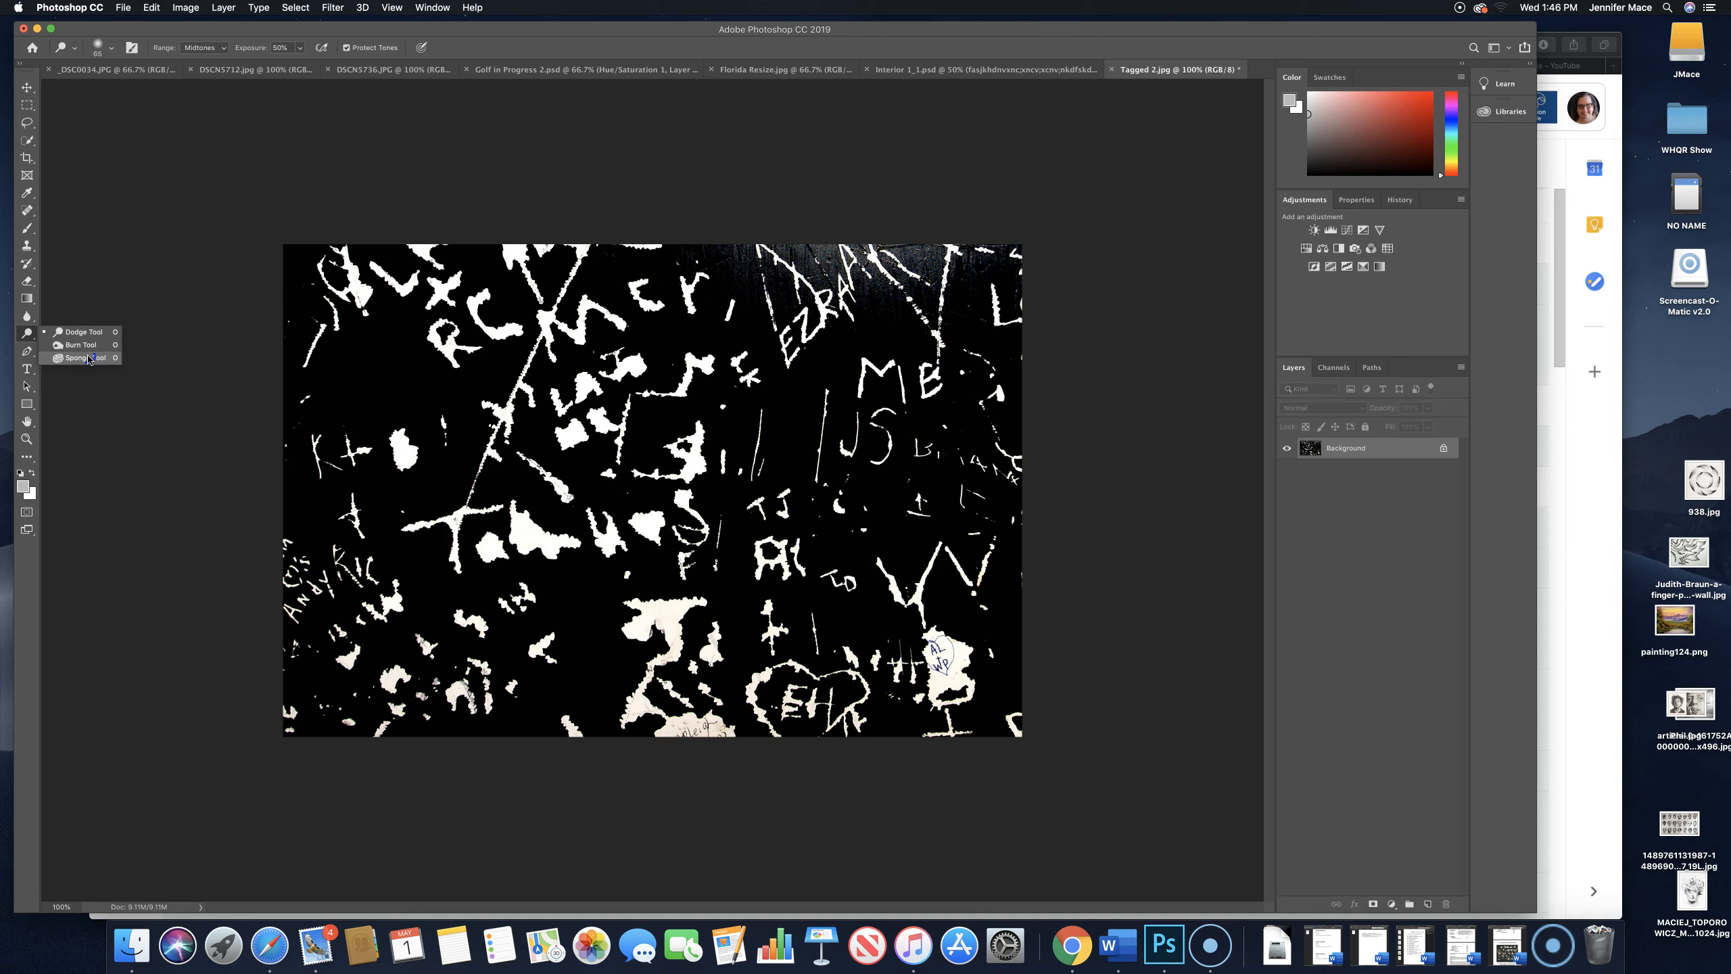
{"action": "left_click_drag", "start_coordinate": [89, 359], "coordinate": [91, 348]}
{"action": "left_click_drag", "start_coordinate": [90, 349], "coordinate": [89, 346]}
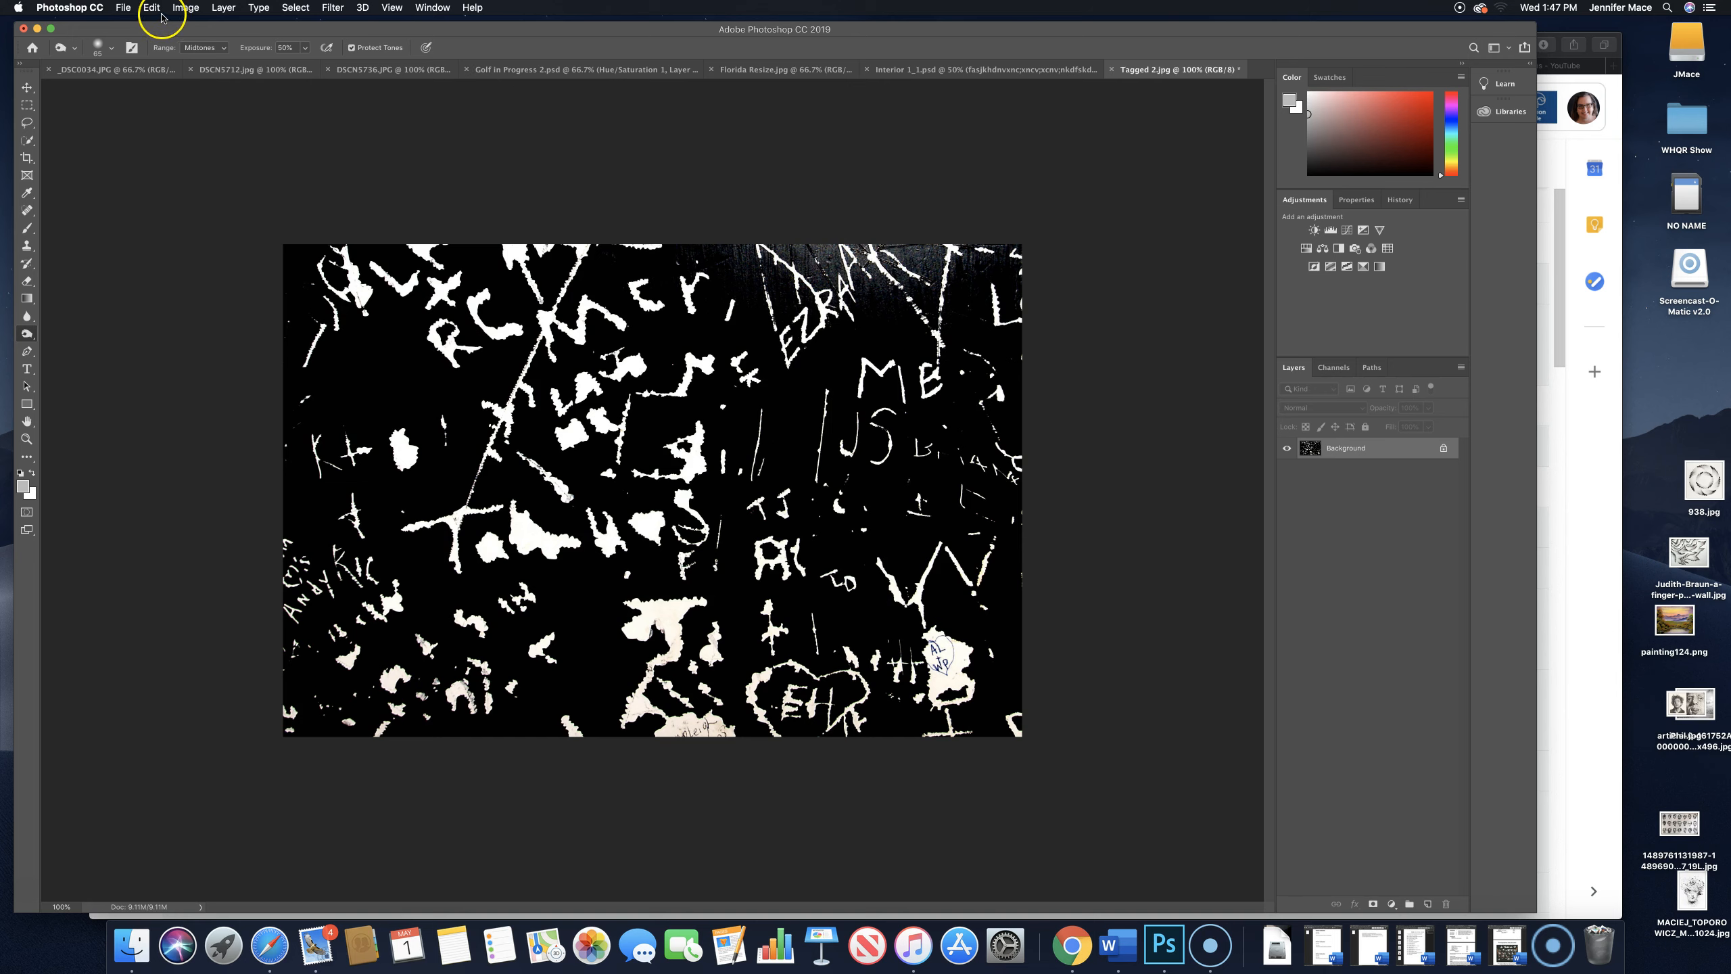
{"action": "left_click", "coordinate": [113, 49]}
{"action": "left_click_drag", "start_coordinate": [117, 92], "coordinate": [146, 91]}
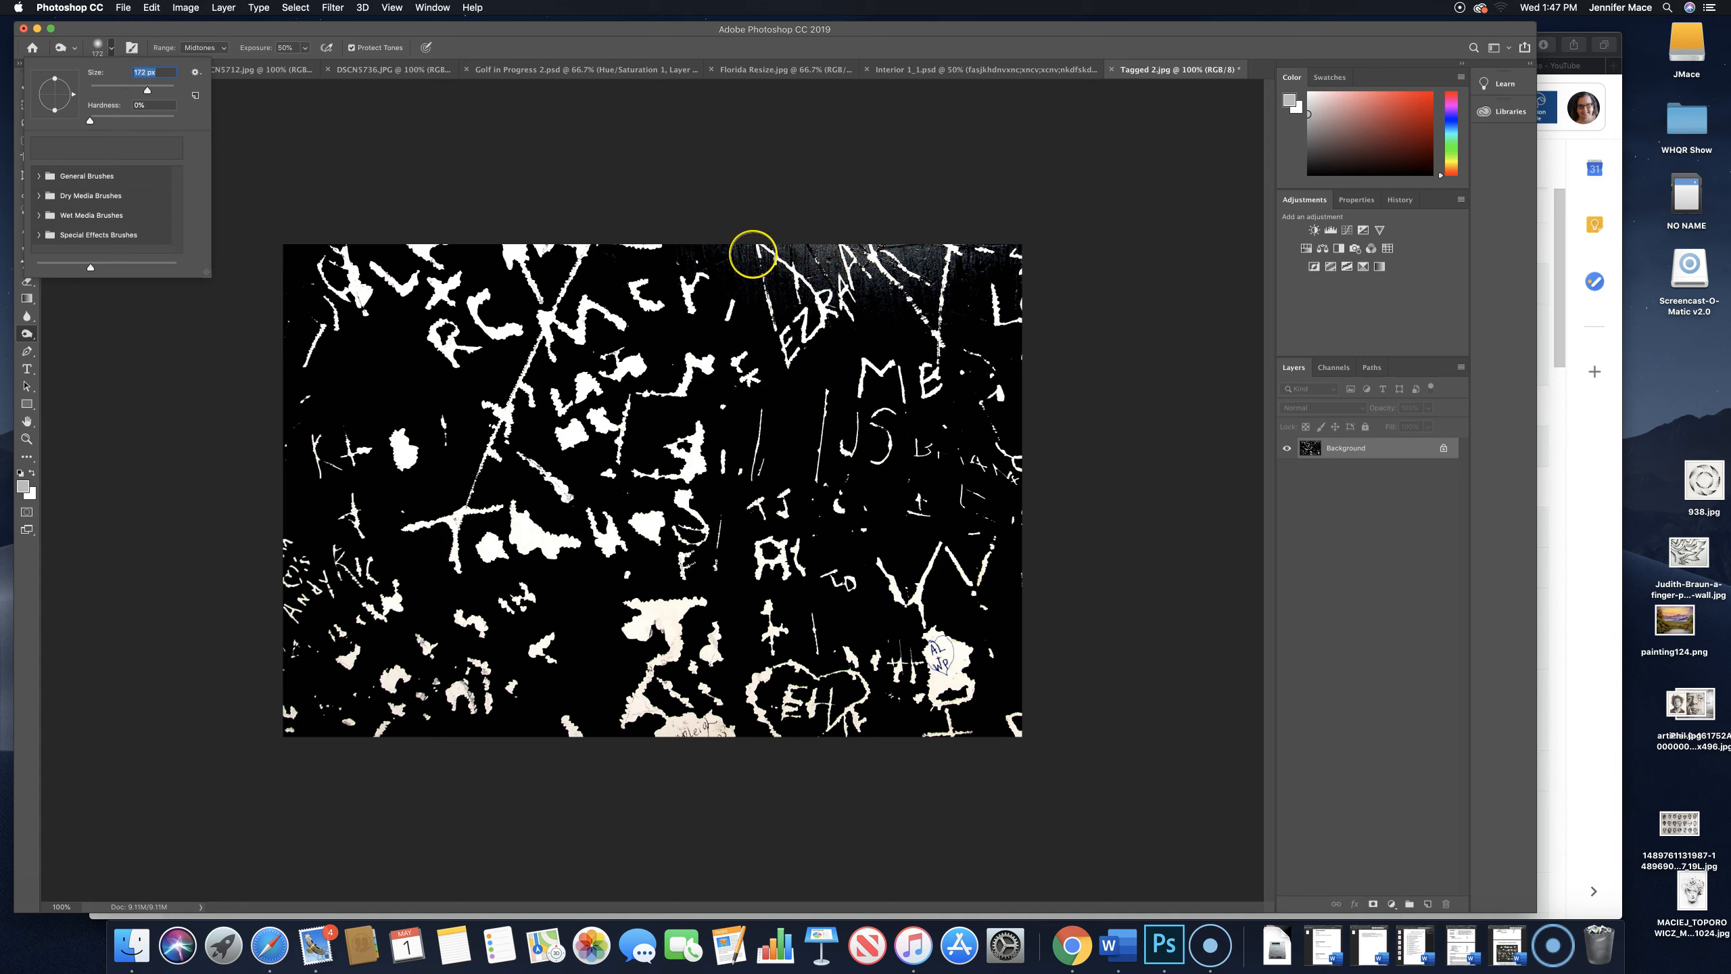
- Burn the textured area near the image's top edge and review the Burn tool's Range and Exposure options
{"action": "left_click", "coordinate": [757, 257]}
{"action": "mouse_move", "coordinate": [820, 254]}
{"action": "left_mouse_down"}
{"action": "mouse_move", "coordinate": [881, 254]}
{"action": "mouse_move", "coordinate": [754, 251]}
{"action": "mouse_move", "coordinate": [957, 246]}
{"action": "mouse_move", "coordinate": [919, 266]}
{"action": "mouse_move", "coordinate": [837, 263]}
{"action": "mouse_move", "coordinate": [980, 251]}
{"action": "mouse_move", "coordinate": [806, 284]}
{"action": "mouse_move", "coordinate": [836, 254]}
{"action": "mouse_move", "coordinate": [852, 256]}
{"action": "mouse_move", "coordinate": [835, 290]}
{"action": "mouse_move", "coordinate": [995, 251]}
{"action": "mouse_move", "coordinate": [728, 268]}
{"action": "mouse_move", "coordinate": [860, 266]}
{"action": "mouse_move", "coordinate": [747, 254]}
{"action": "mouse_move", "coordinate": [893, 267]}
{"action": "mouse_move", "coordinate": [792, 306]}
{"action": "mouse_move", "coordinate": [803, 263]}
{"action": "left_mouse_up"}
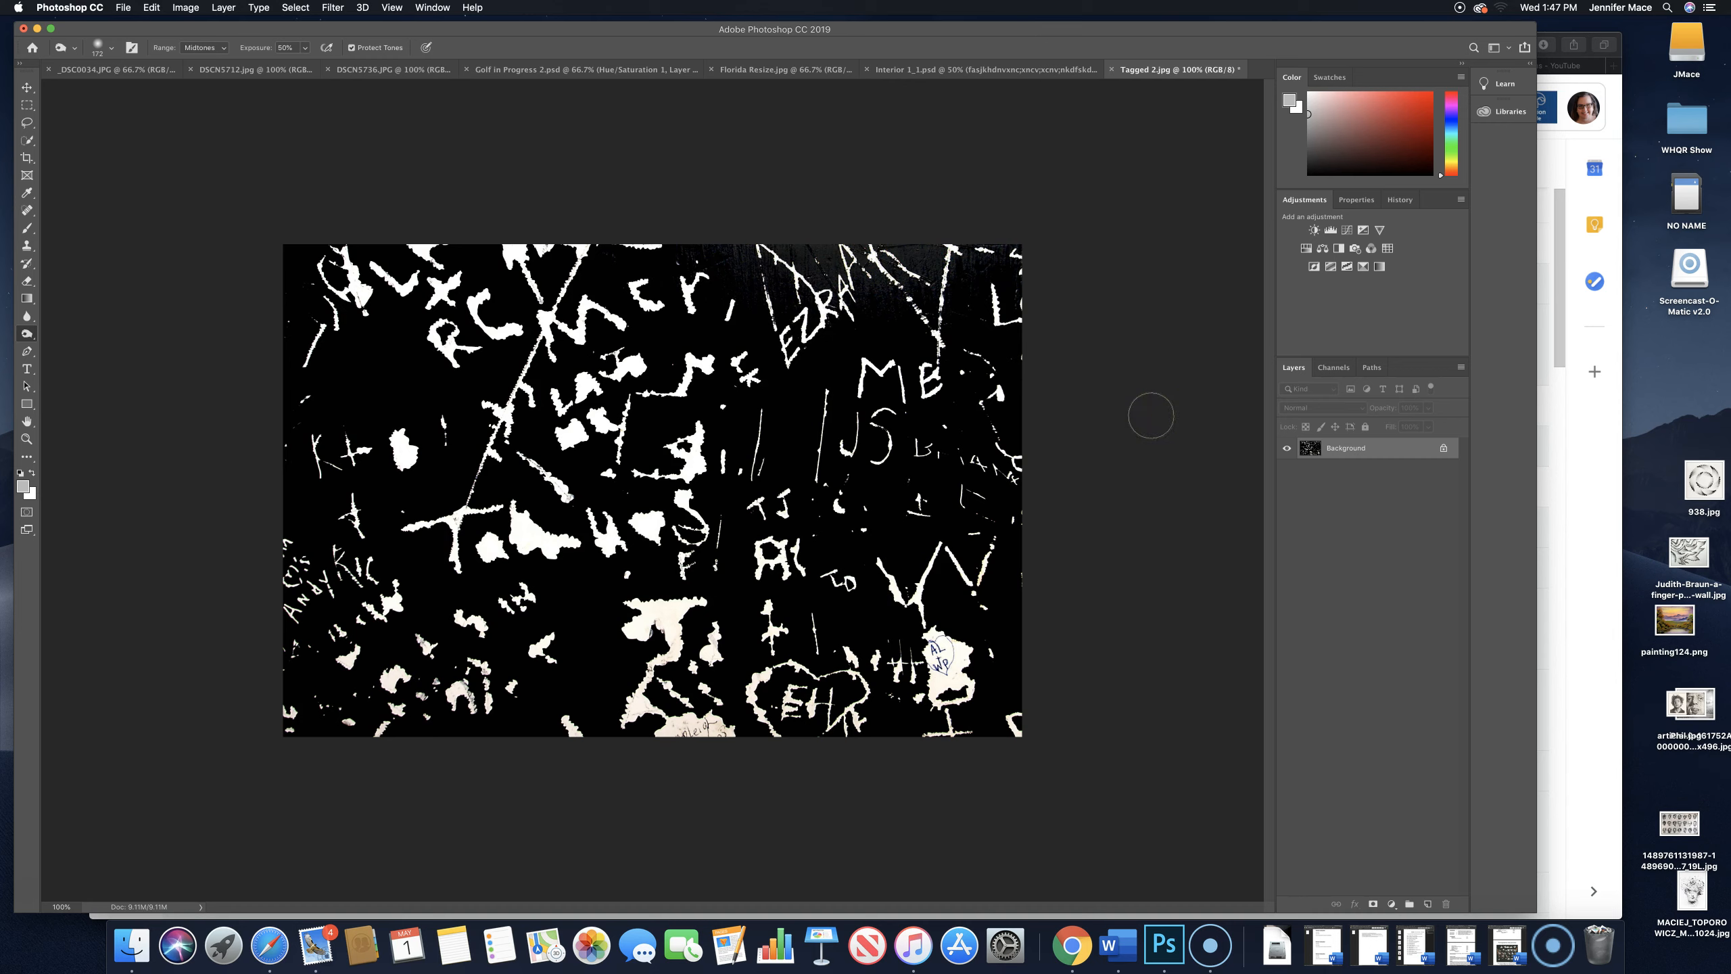
{"action": "left_click", "coordinate": [227, 48]}
{"action": "left_click", "coordinate": [228, 49]}
{"action": "left_click", "coordinate": [228, 49]}
{"action": "left_click", "coordinate": [217, 58]}
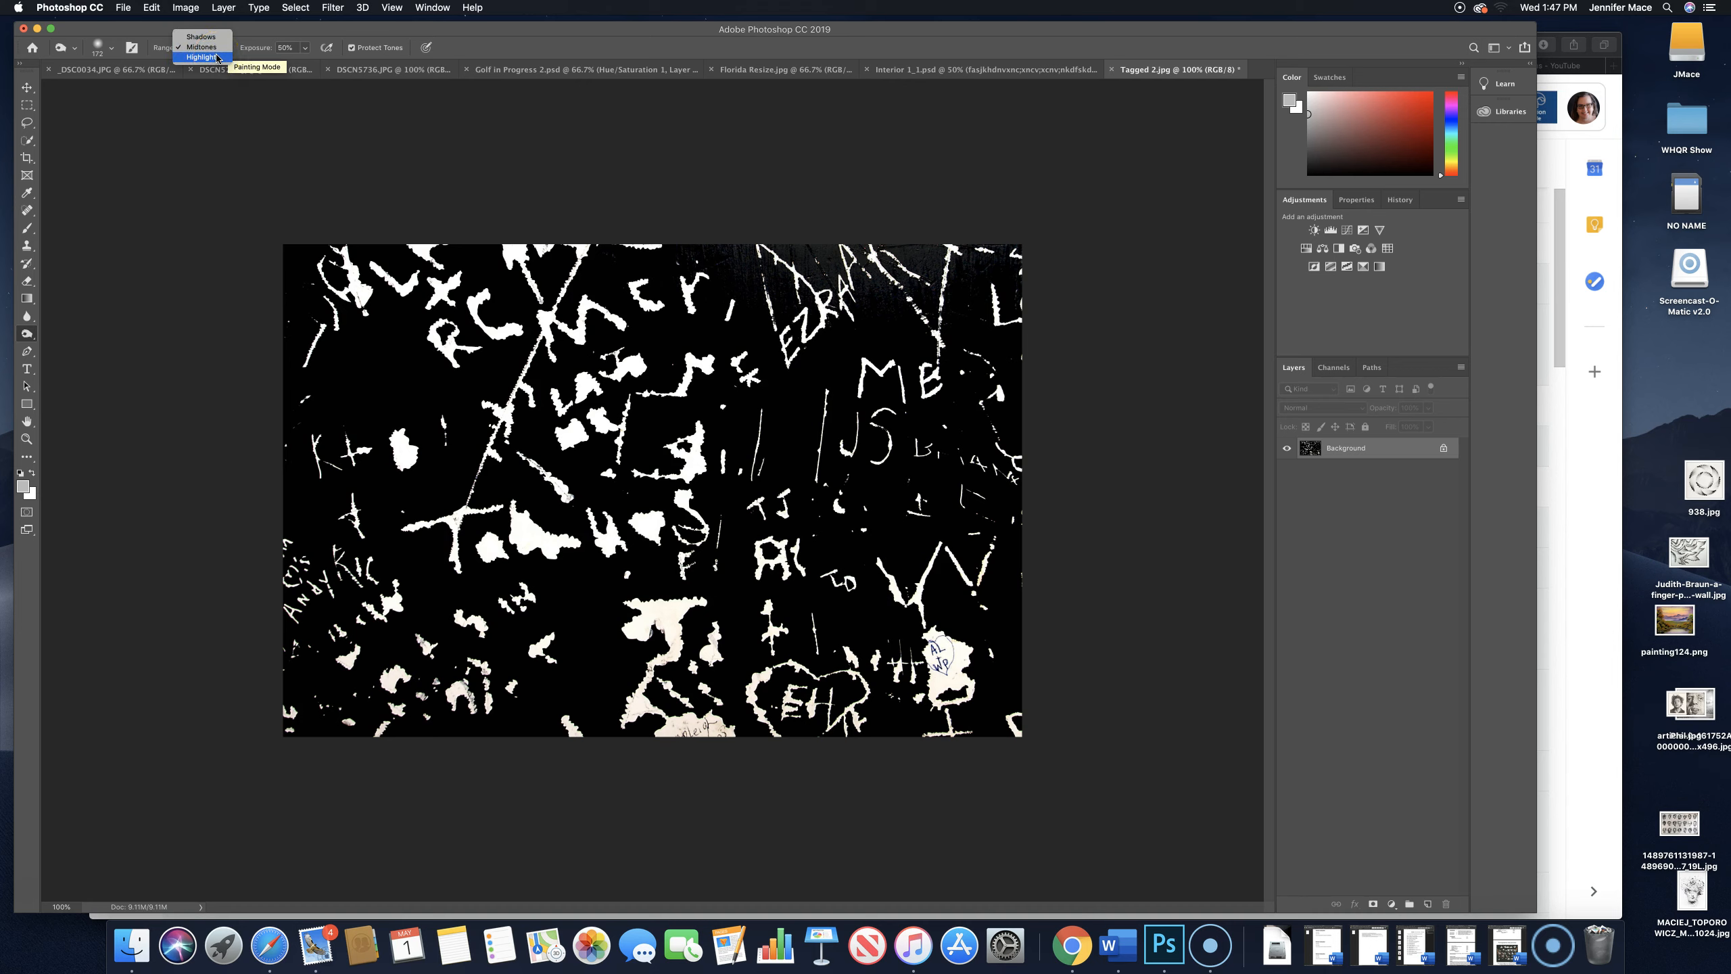
{"action": "left_click", "coordinate": [264, 50]}
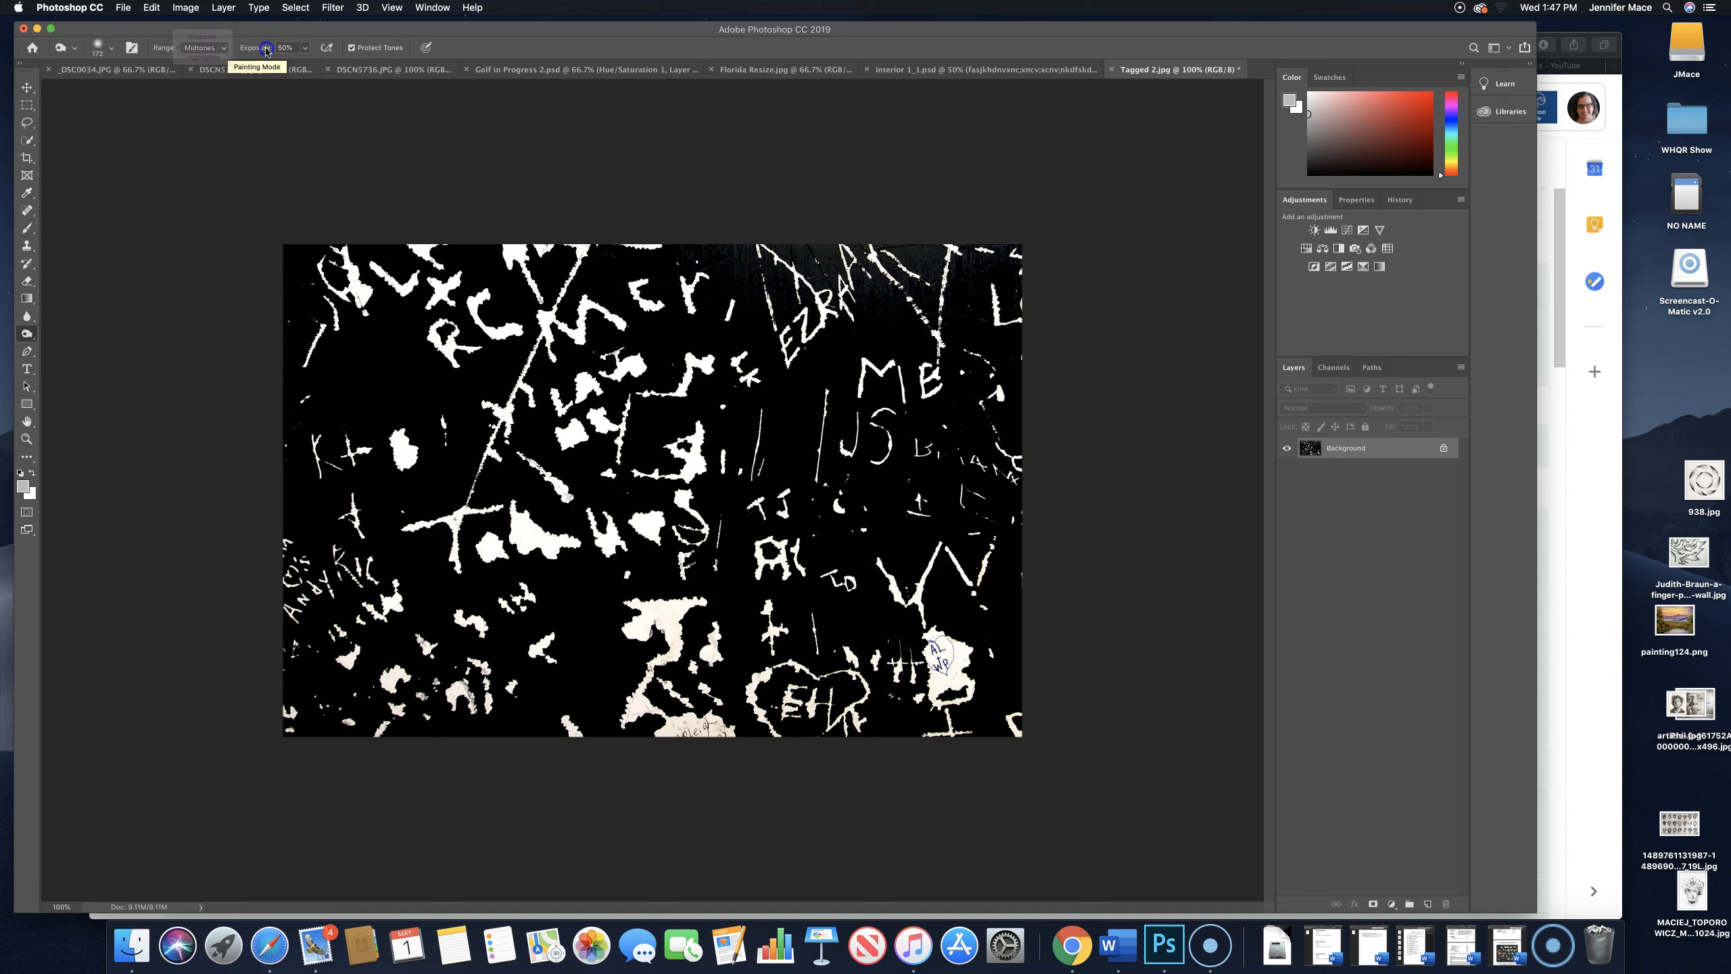
{"action": "left_click", "coordinate": [305, 51]}
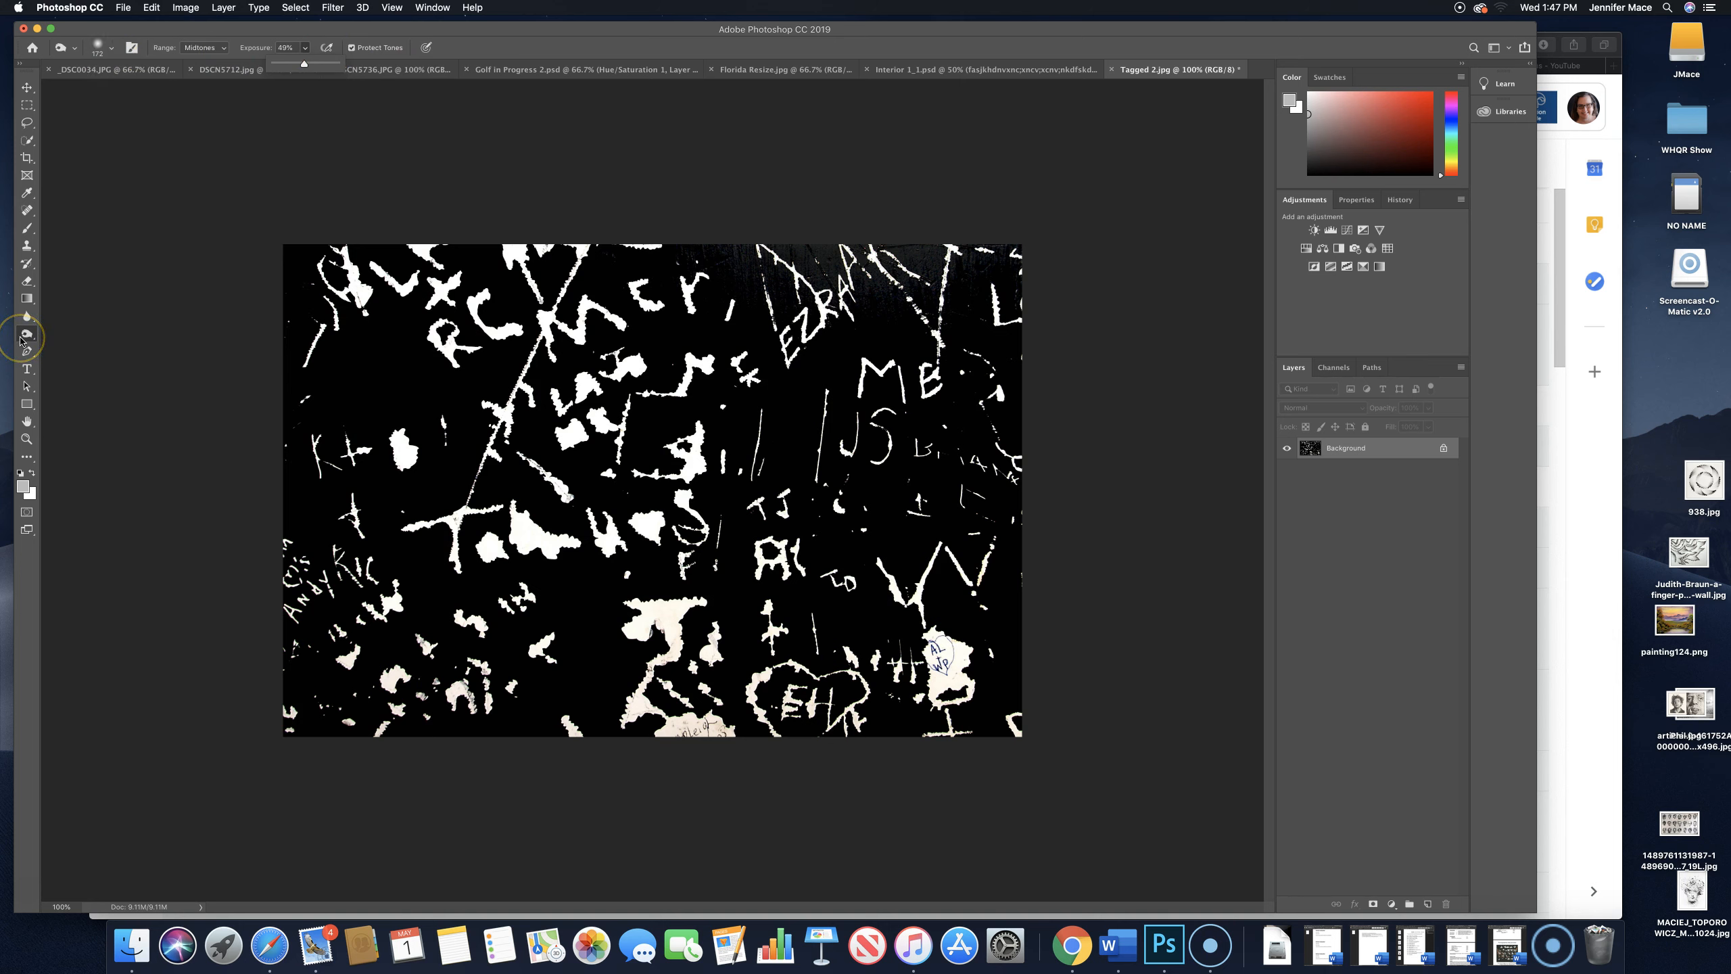
- Switch from the Burn tool to the Dodge tool in the same tool group
{"action": "mouse_move", "coordinate": [21, 338]}
{"action": "left_mouse_down"}
{"action": "mouse_move", "coordinate": [60, 357]}
{"action": "mouse_move", "coordinate": [61, 333]}
{"action": "mouse_move", "coordinate": [63, 358]}
{"action": "mouse_move", "coordinate": [36, 335]}
{"action": "left_mouse_up"}
{"action": "left_click", "coordinate": [60, 334]}
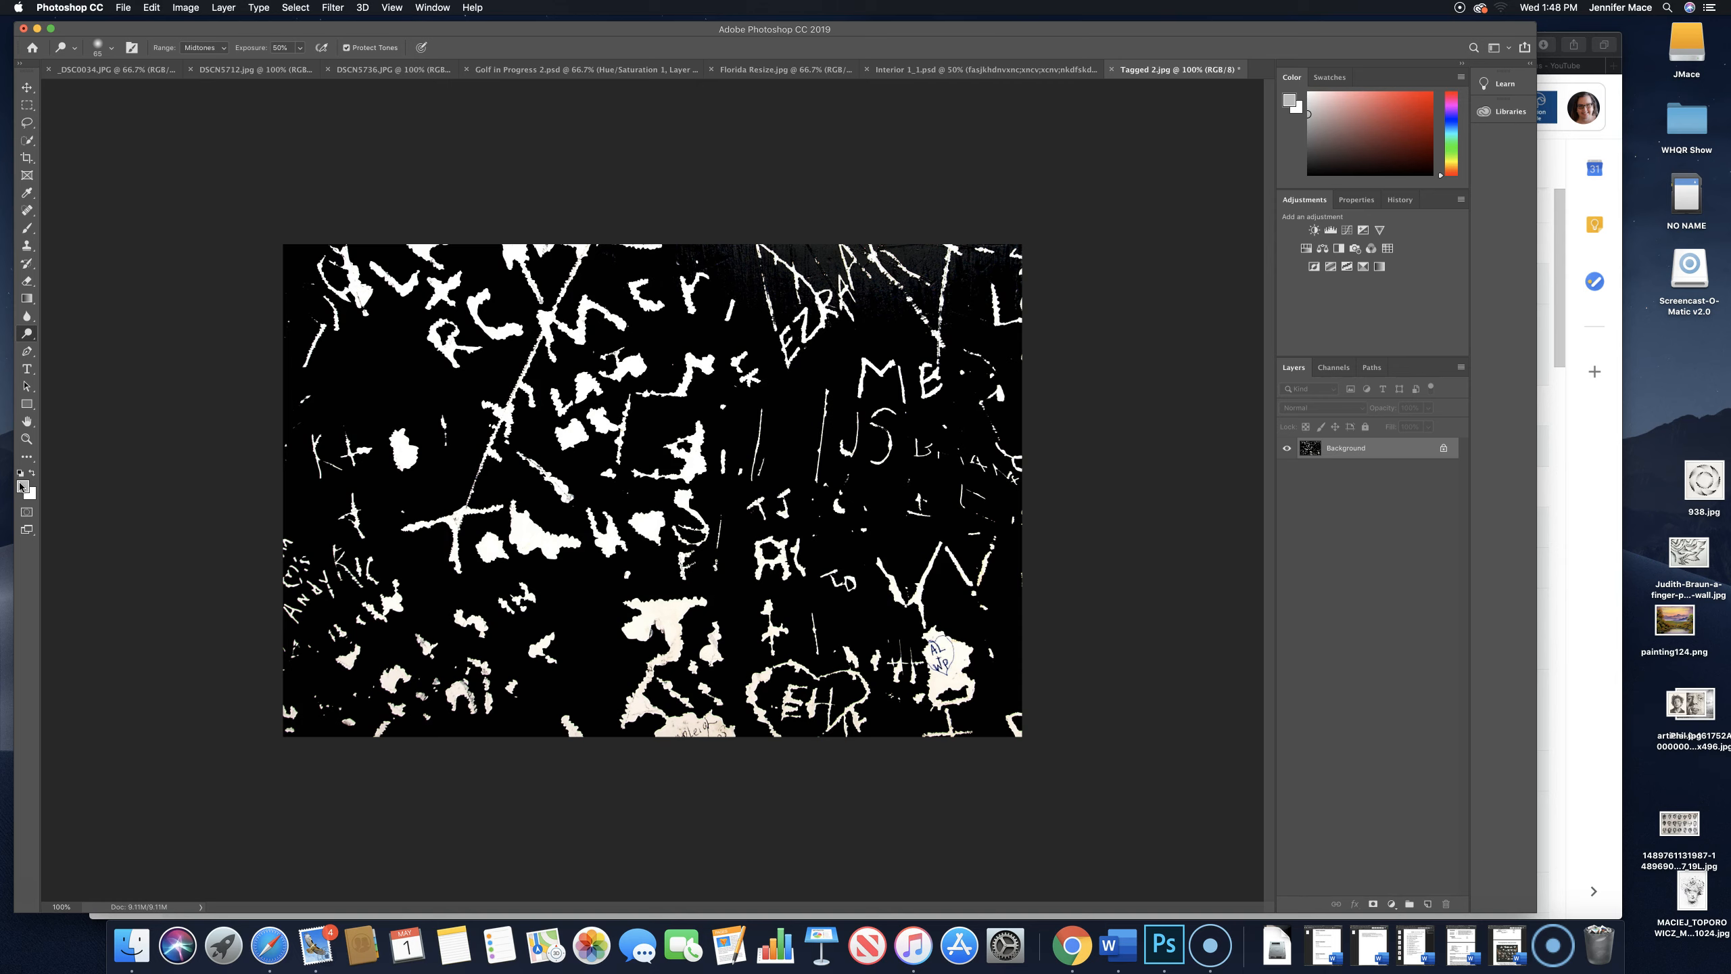
- Set the foreground color to olive green 8c9e37 in the Color Picker
{"action": "left_click", "coordinate": [22, 487]}
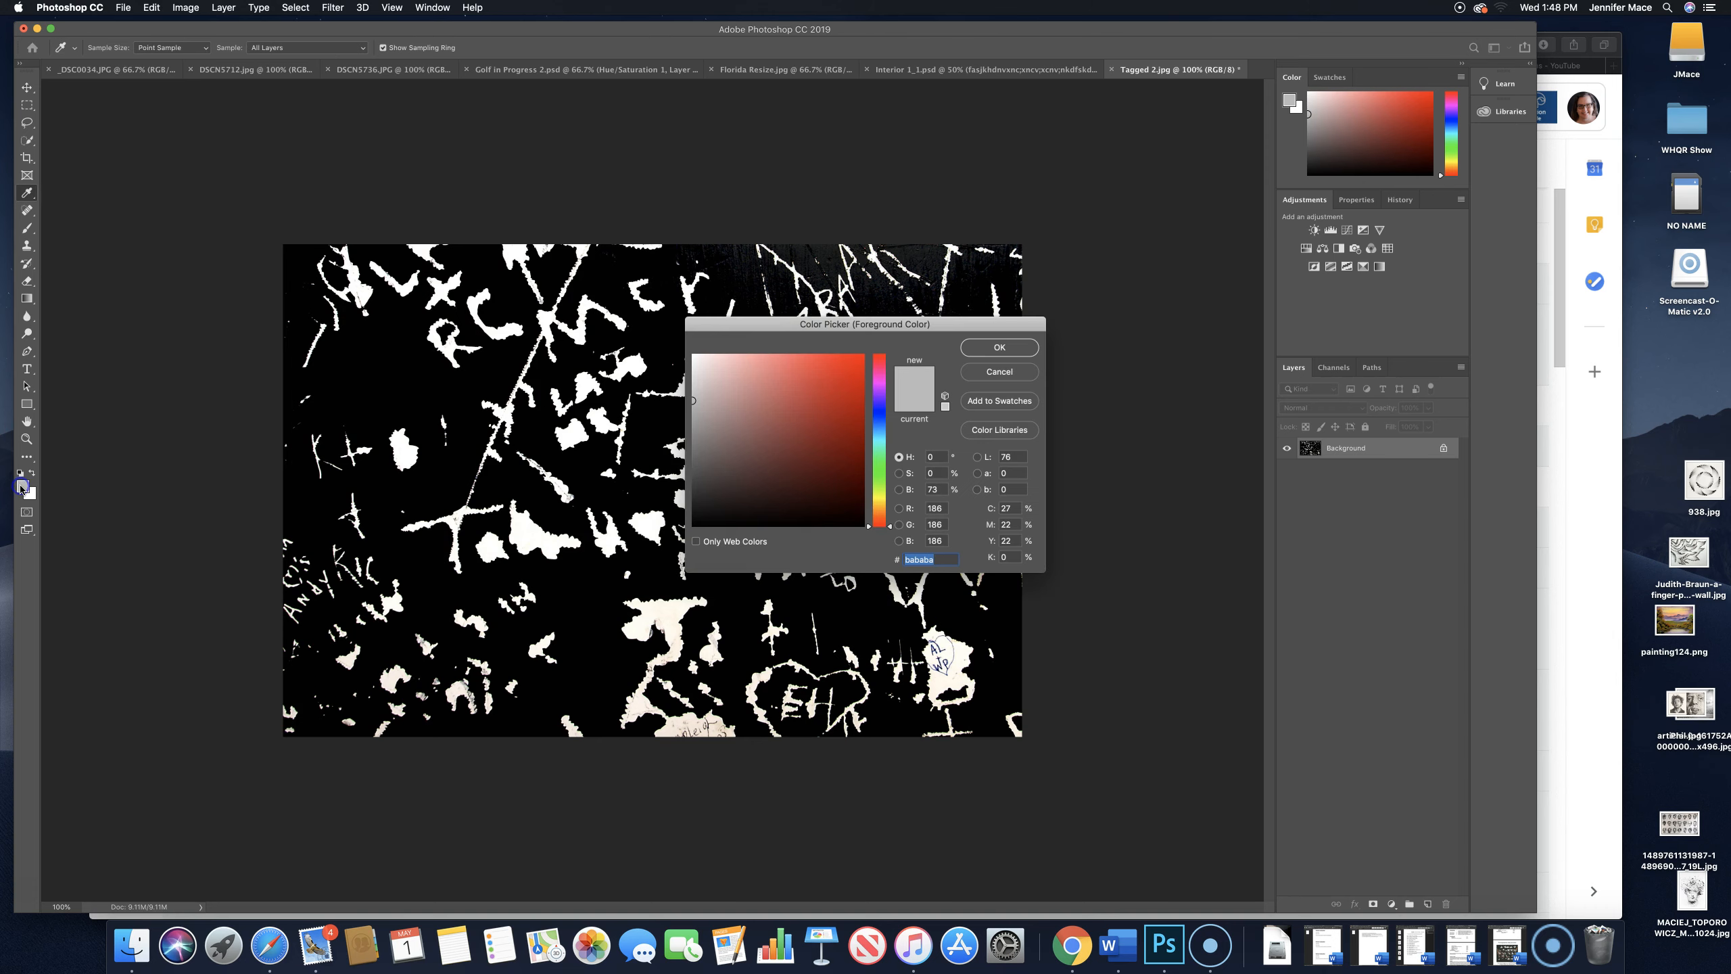
{"action": "left_click", "coordinate": [818, 372]}
{"action": "left_click", "coordinate": [845, 374]}
{"action": "left_click_drag", "start_coordinate": [881, 396], "coordinate": [883, 493]}
{"action": "left_click", "coordinate": [804, 419]}
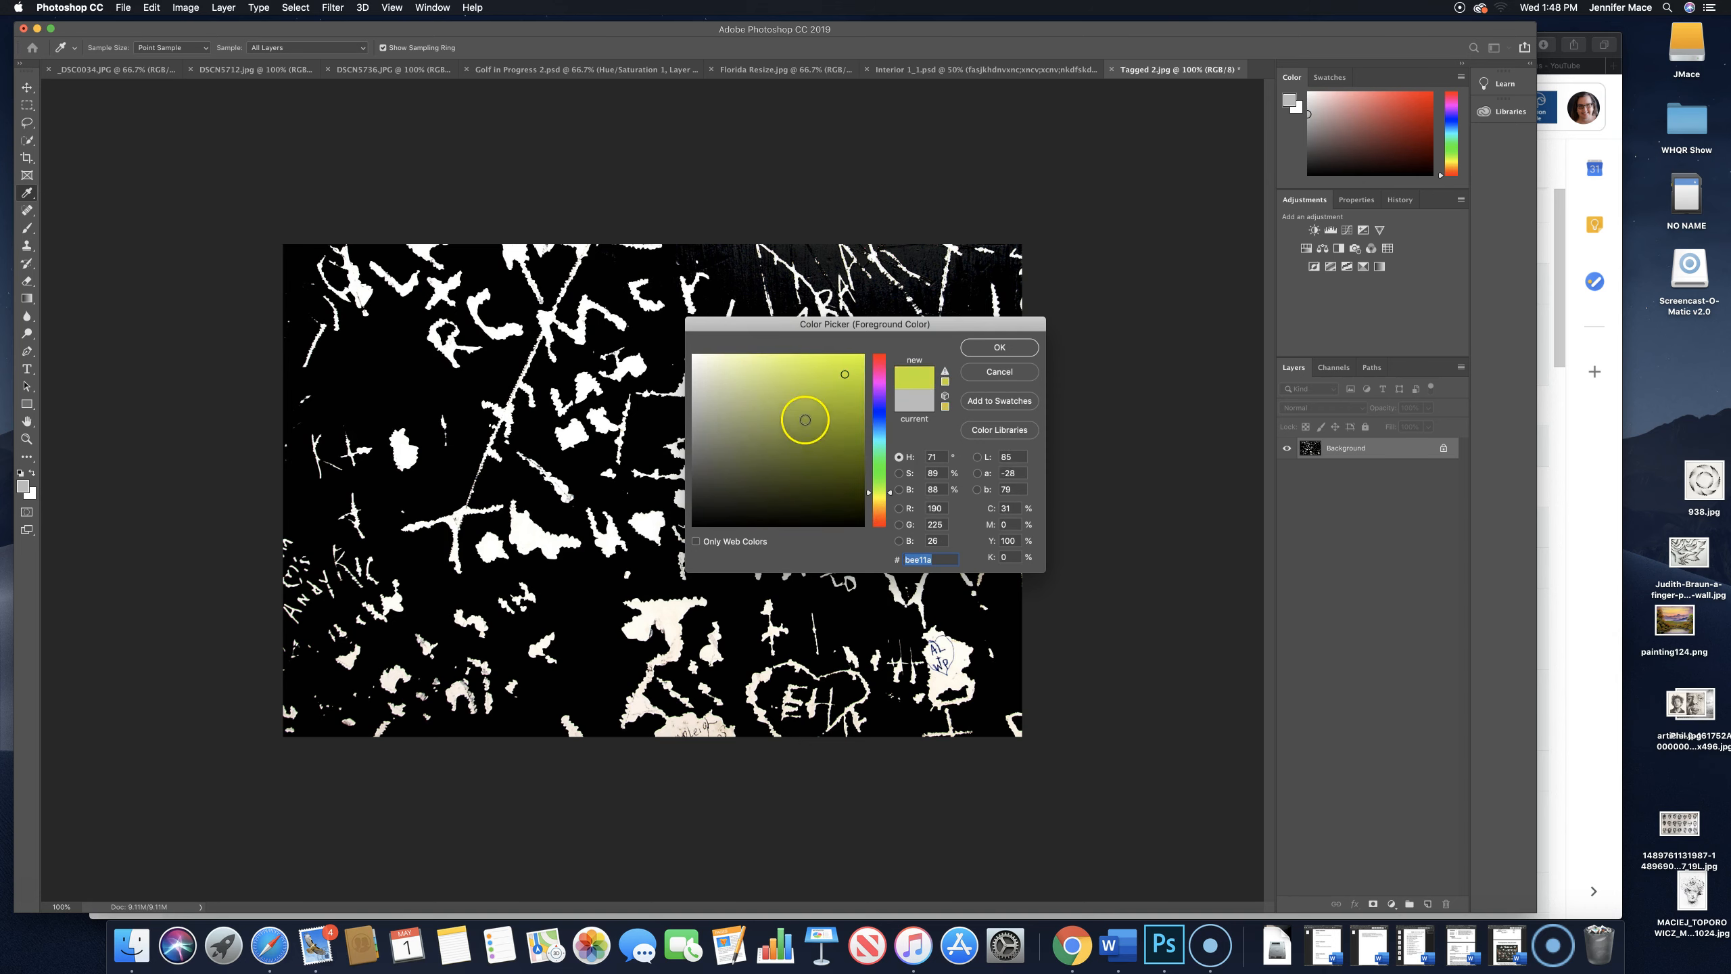
{"action": "left_click", "coordinate": [1007, 352]}
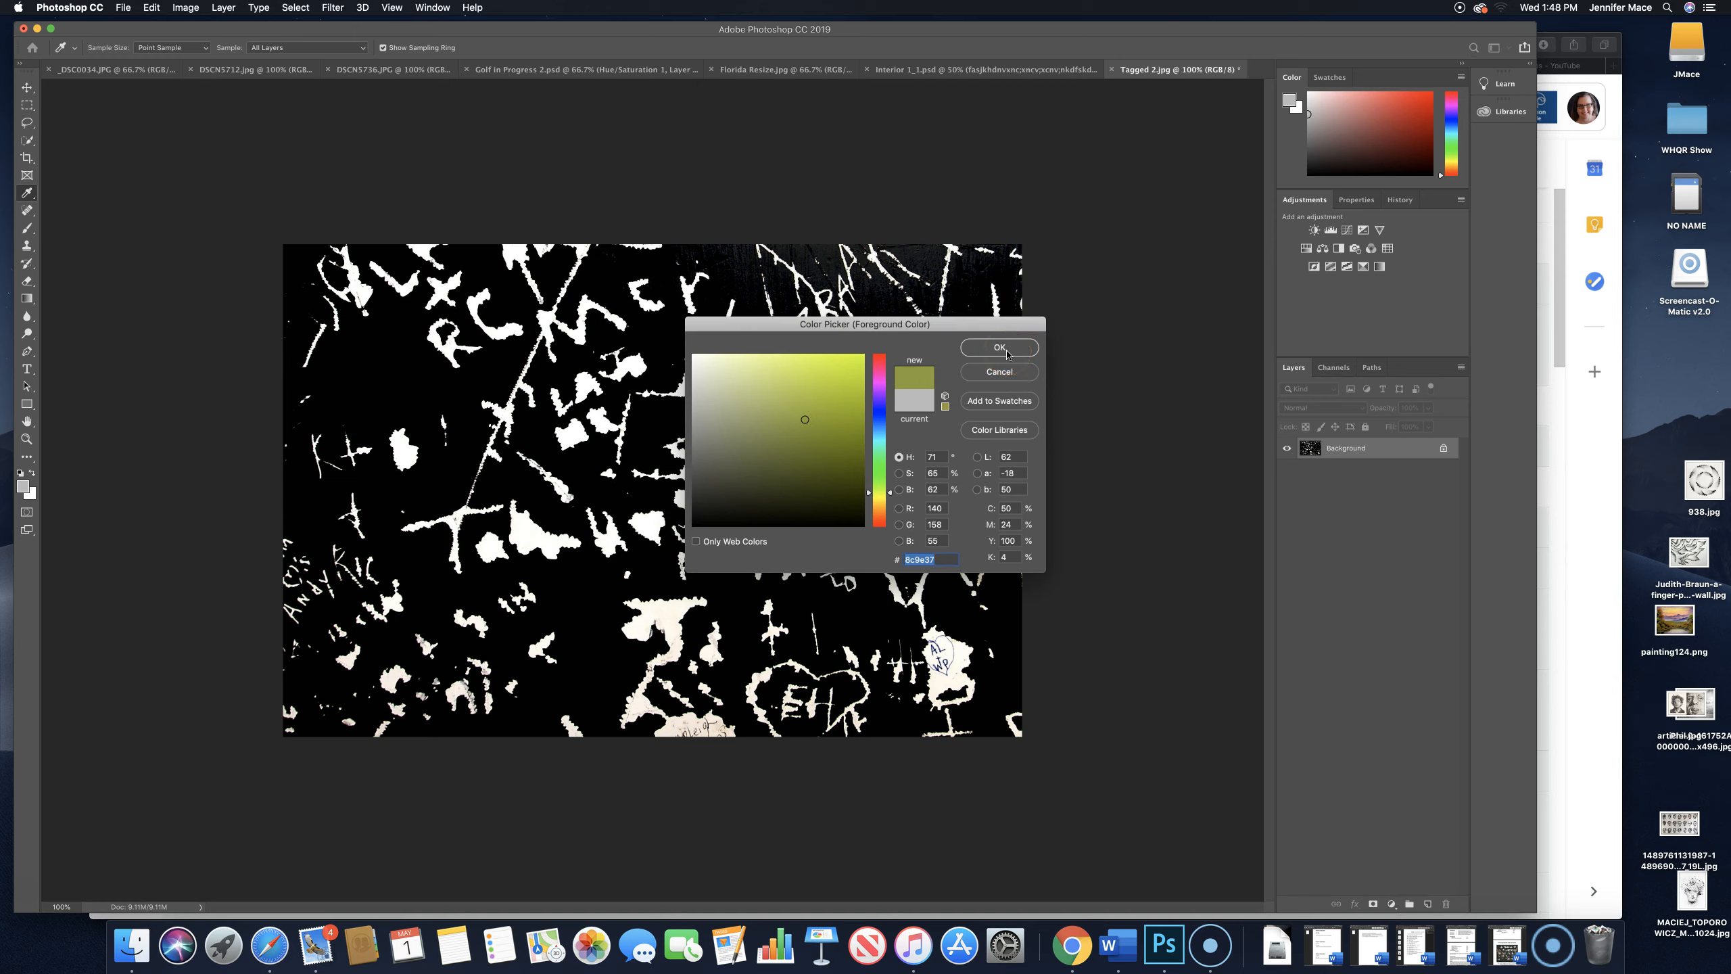
{"action": "left_click", "coordinate": [1008, 352]}
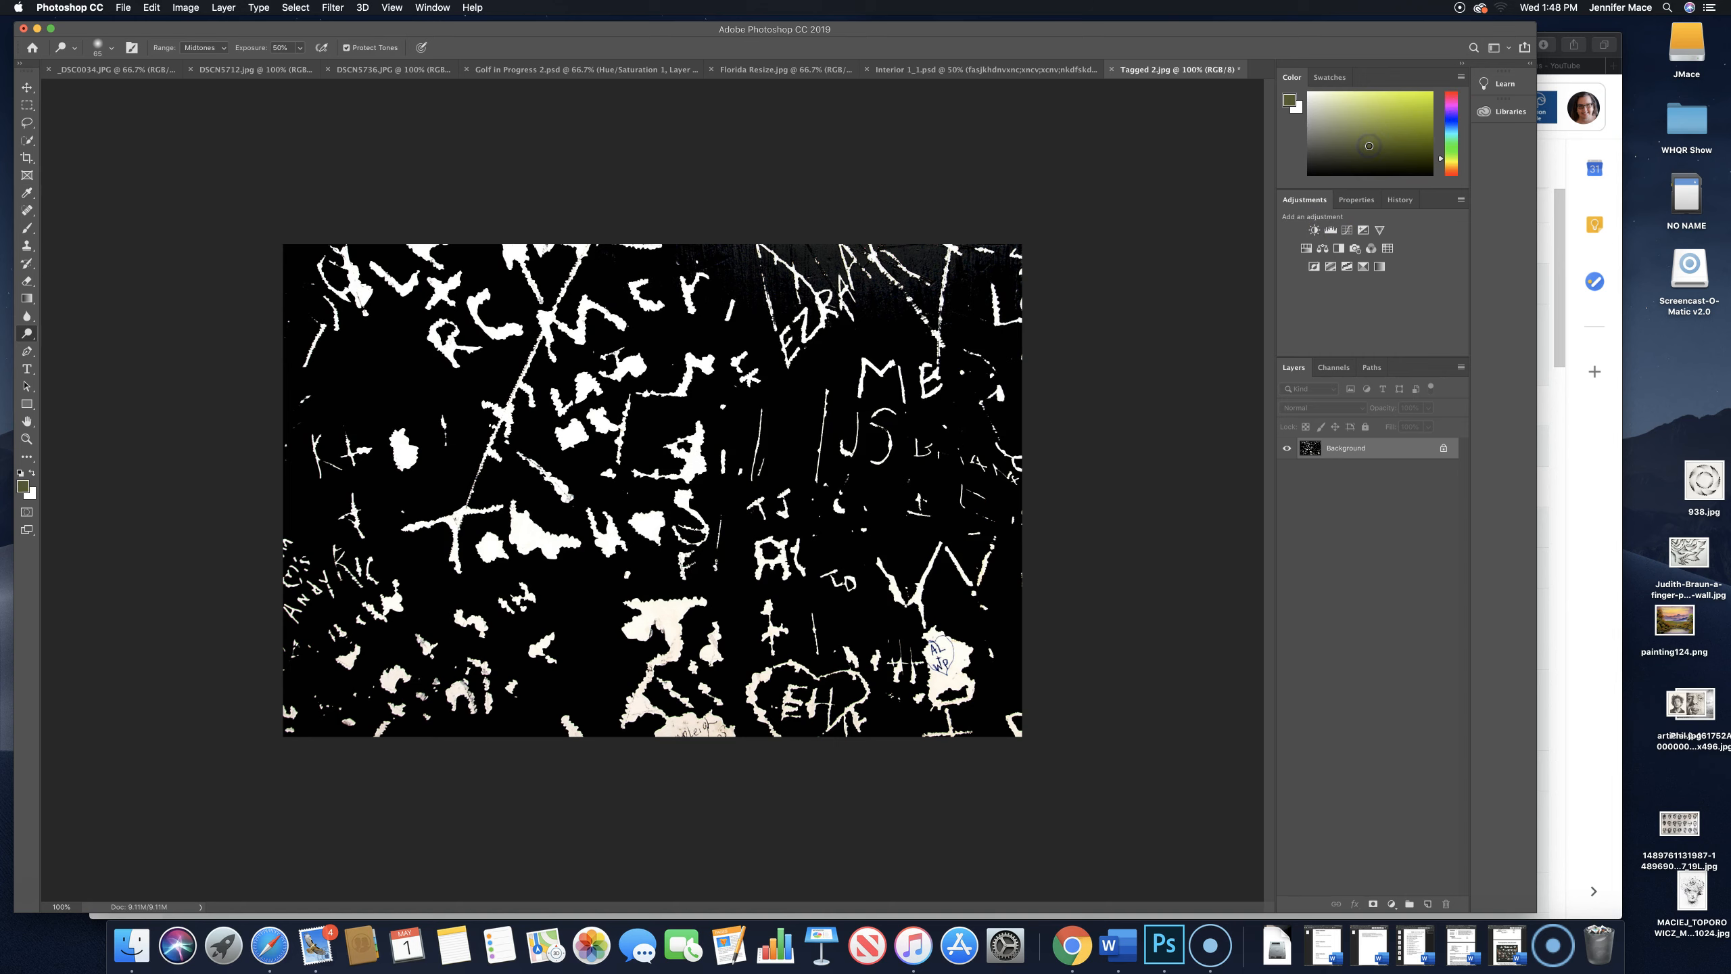
- Change the foreground color to a strong blue using the color field and hue slider beside the image
{"action": "left_click", "coordinate": [1389, 138]}
{"action": "left_click", "coordinate": [1450, 124]}
{"action": "left_click", "coordinate": [1413, 128]}
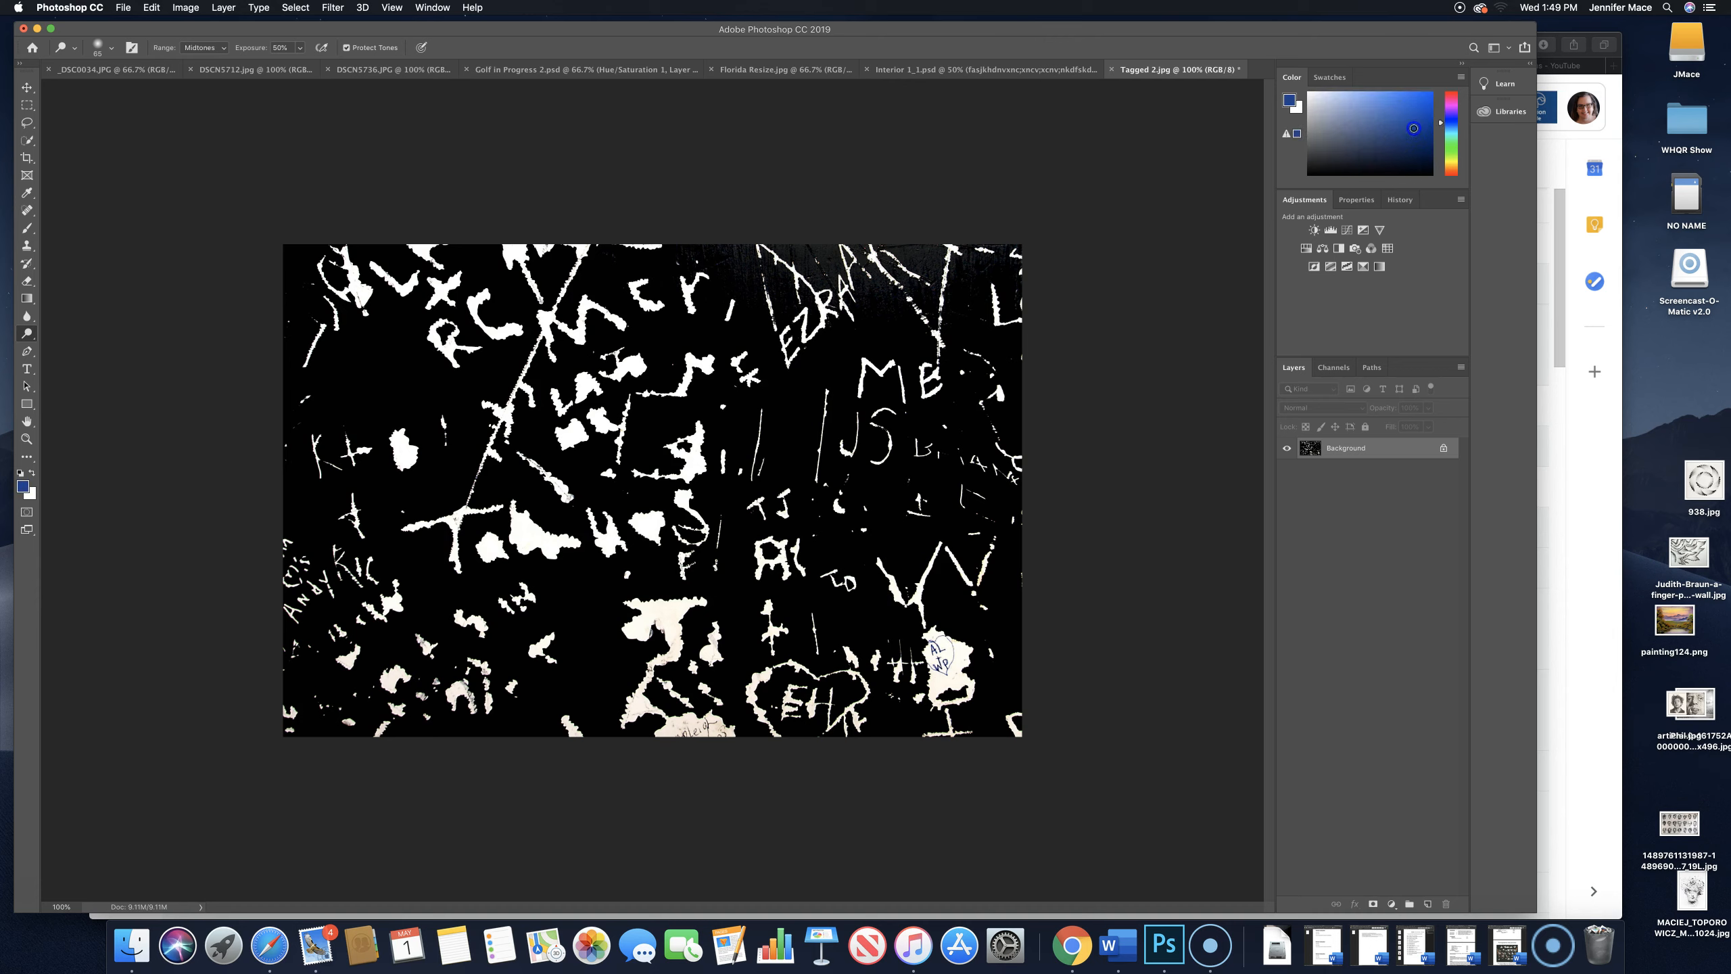
- Set the background color to a dark red and swap the foreground and background colors
{"action": "left_click", "coordinate": [30, 491]}
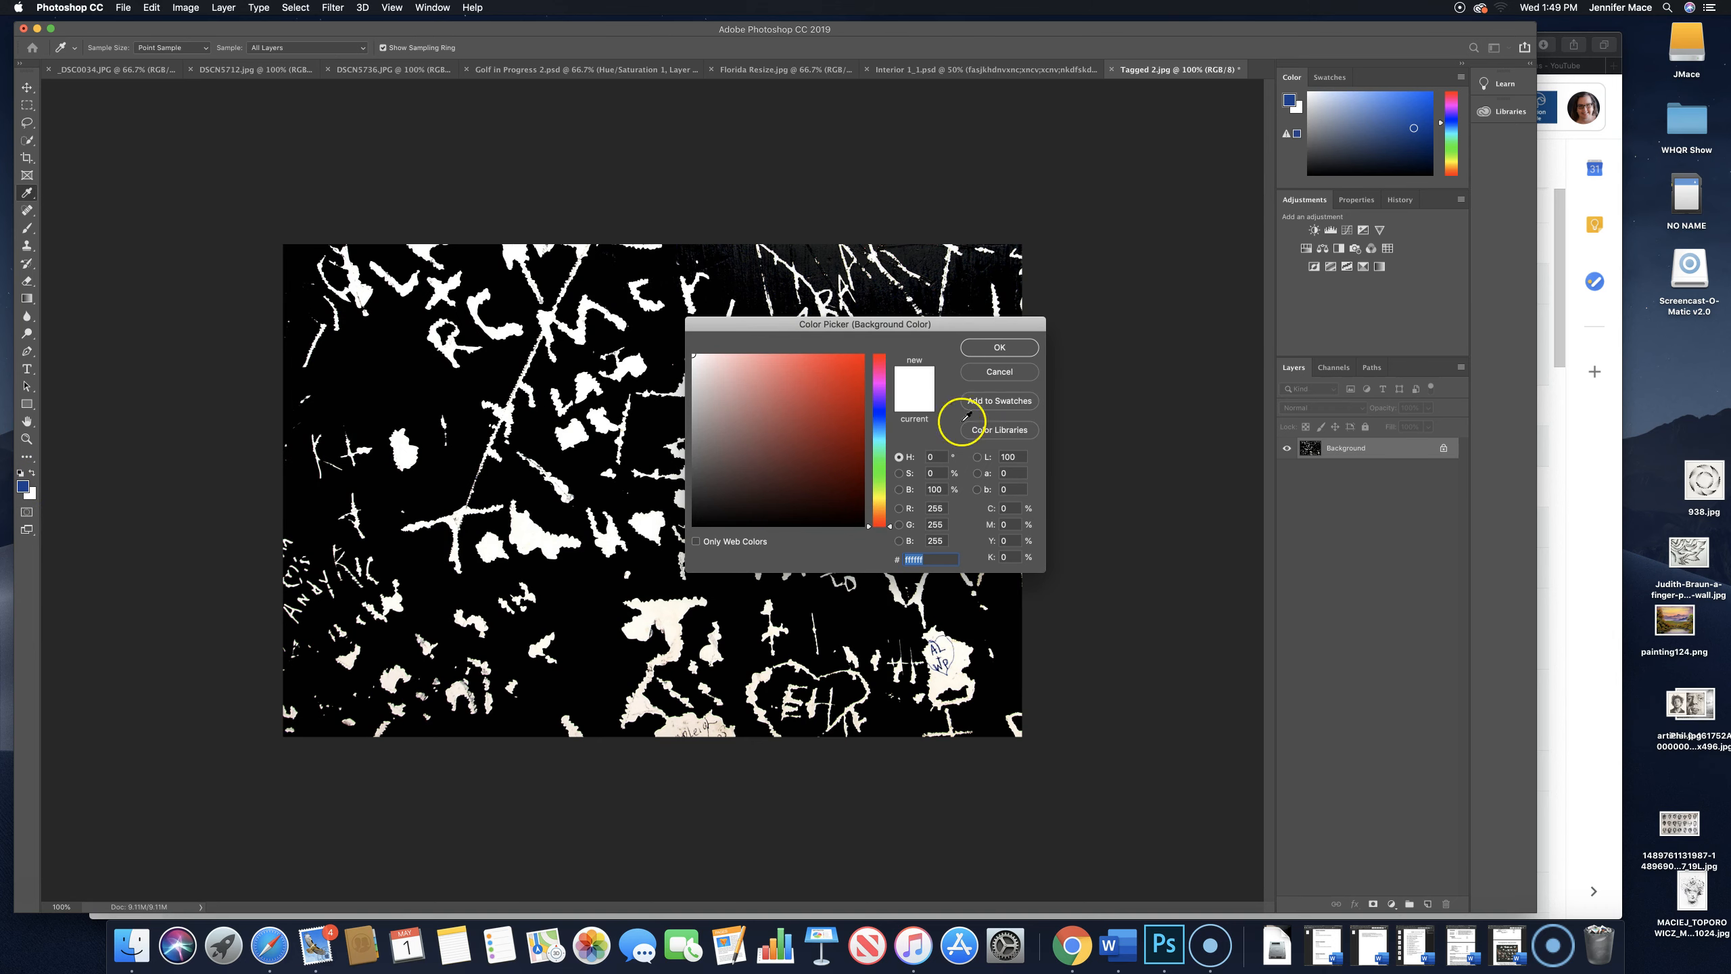
{"action": "left_click", "coordinate": [860, 415]}
{"action": "left_click", "coordinate": [999, 347]}
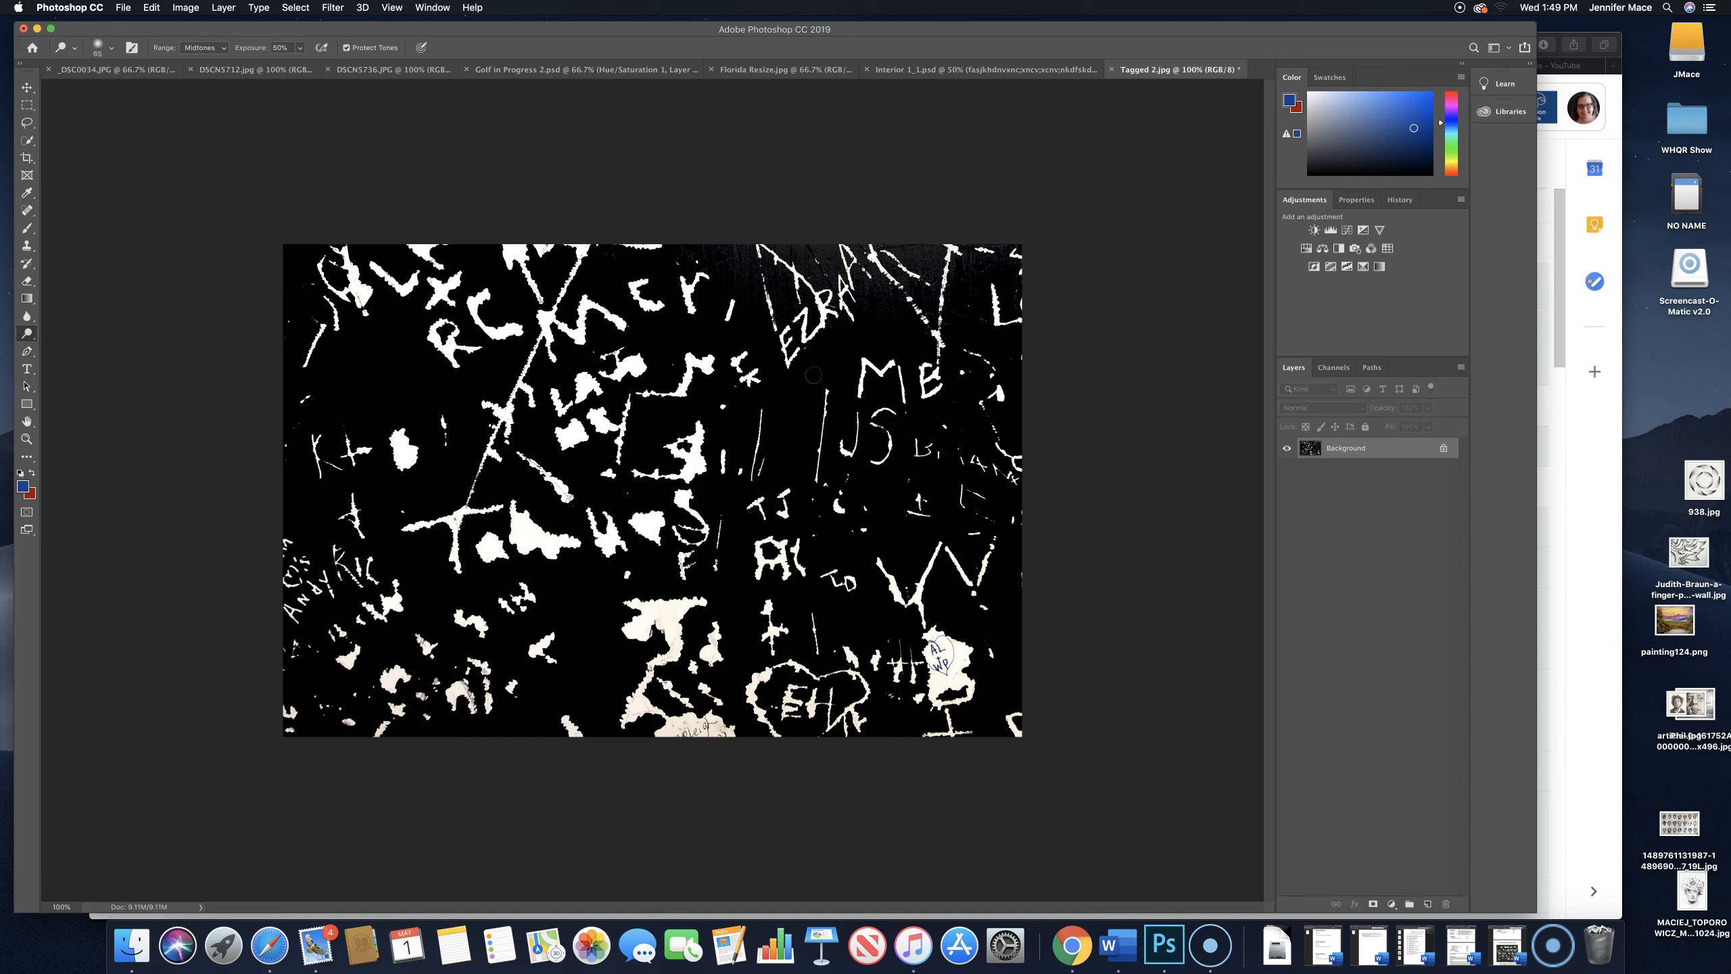
{"action": "left_click", "coordinate": [31, 472]}
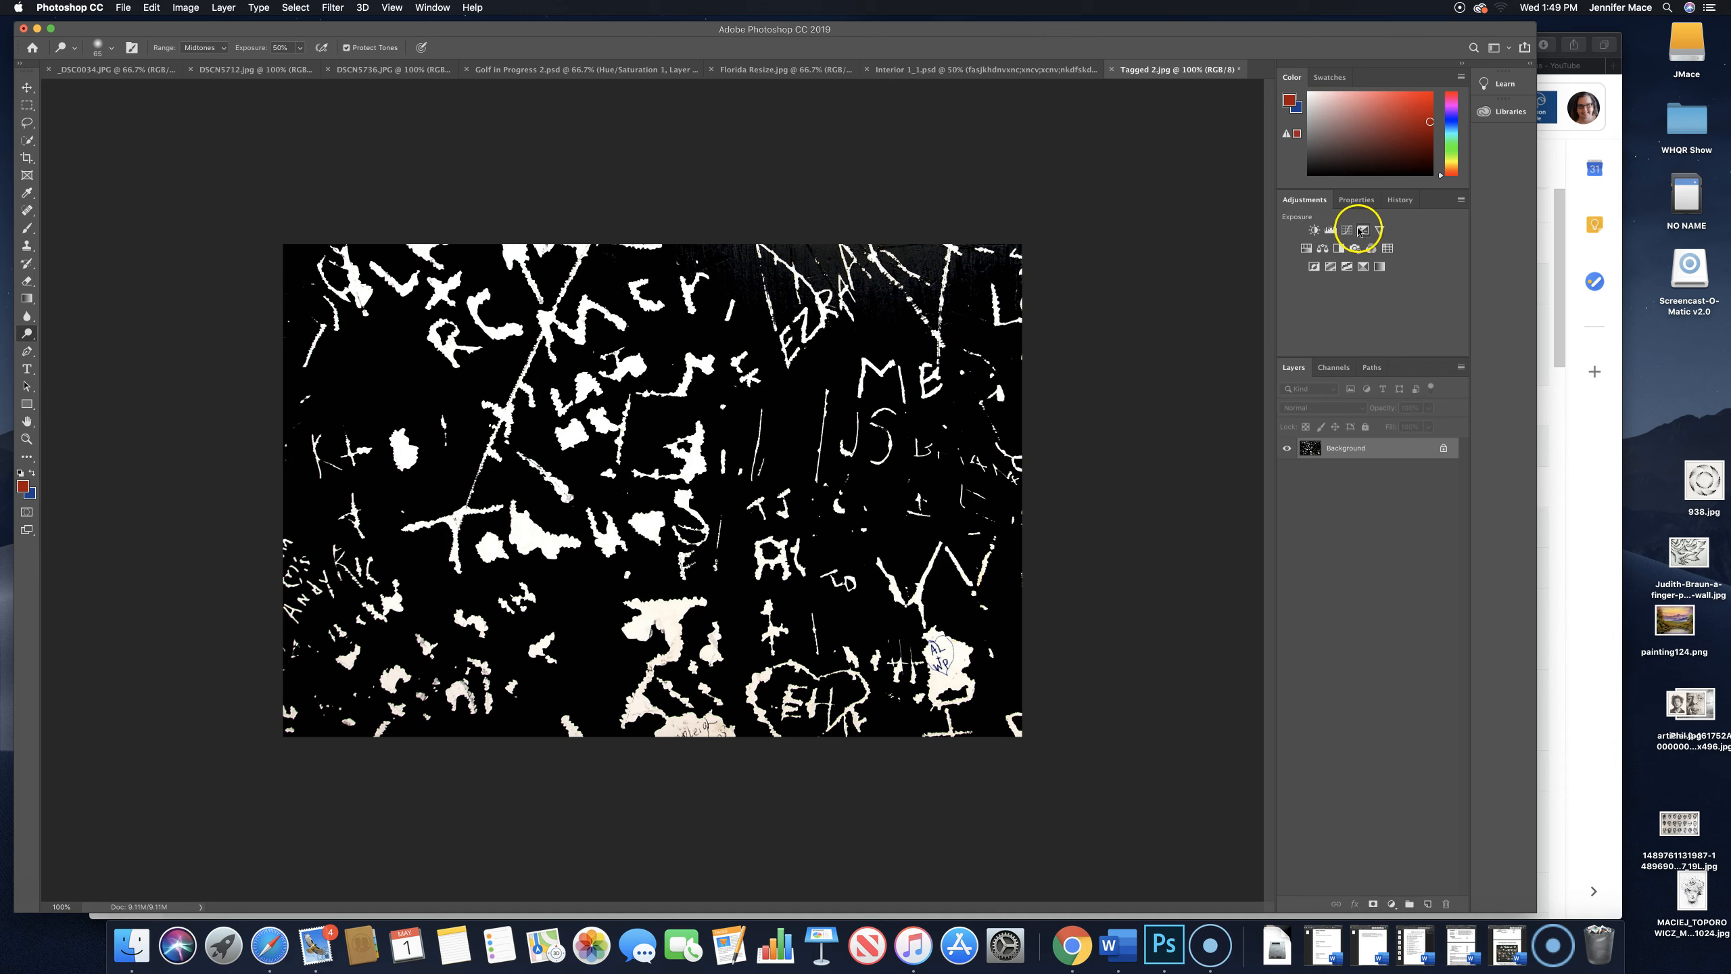
- Add Brightness/Contrast, Levels and Curves adjustment layers above the Background layer
{"action": "left_click", "coordinate": [1314, 230]}
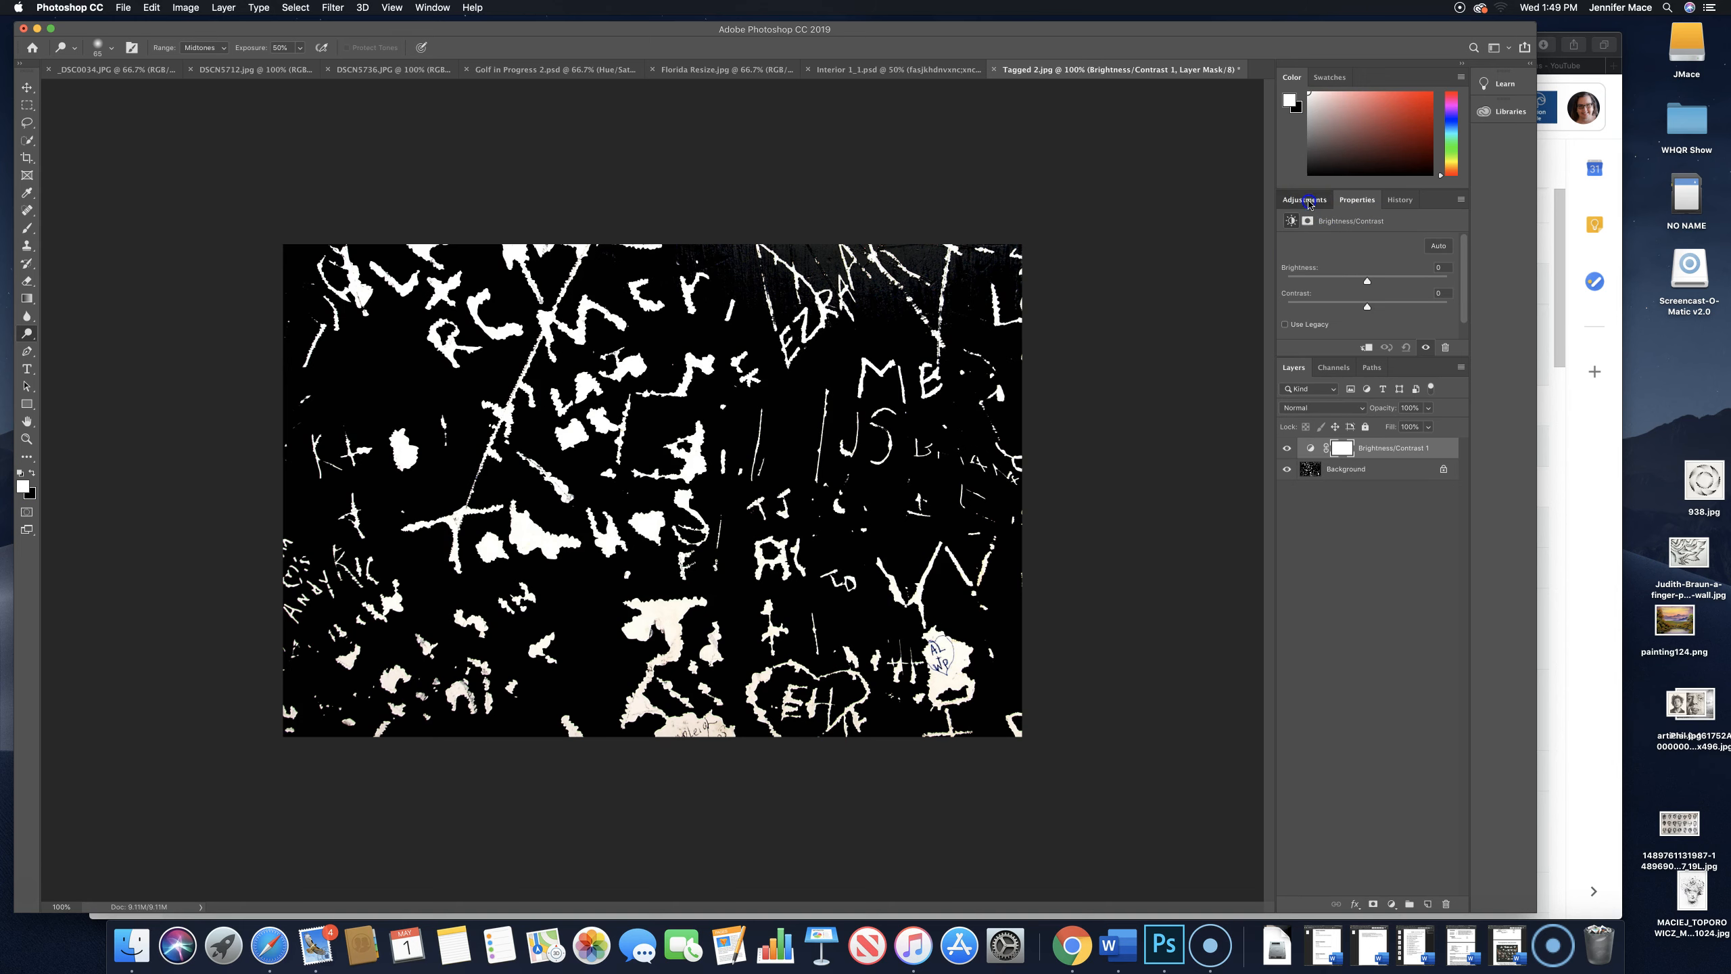
{"action": "left_click", "coordinate": [1304, 199]}
{"action": "left_click", "coordinate": [1332, 231]}
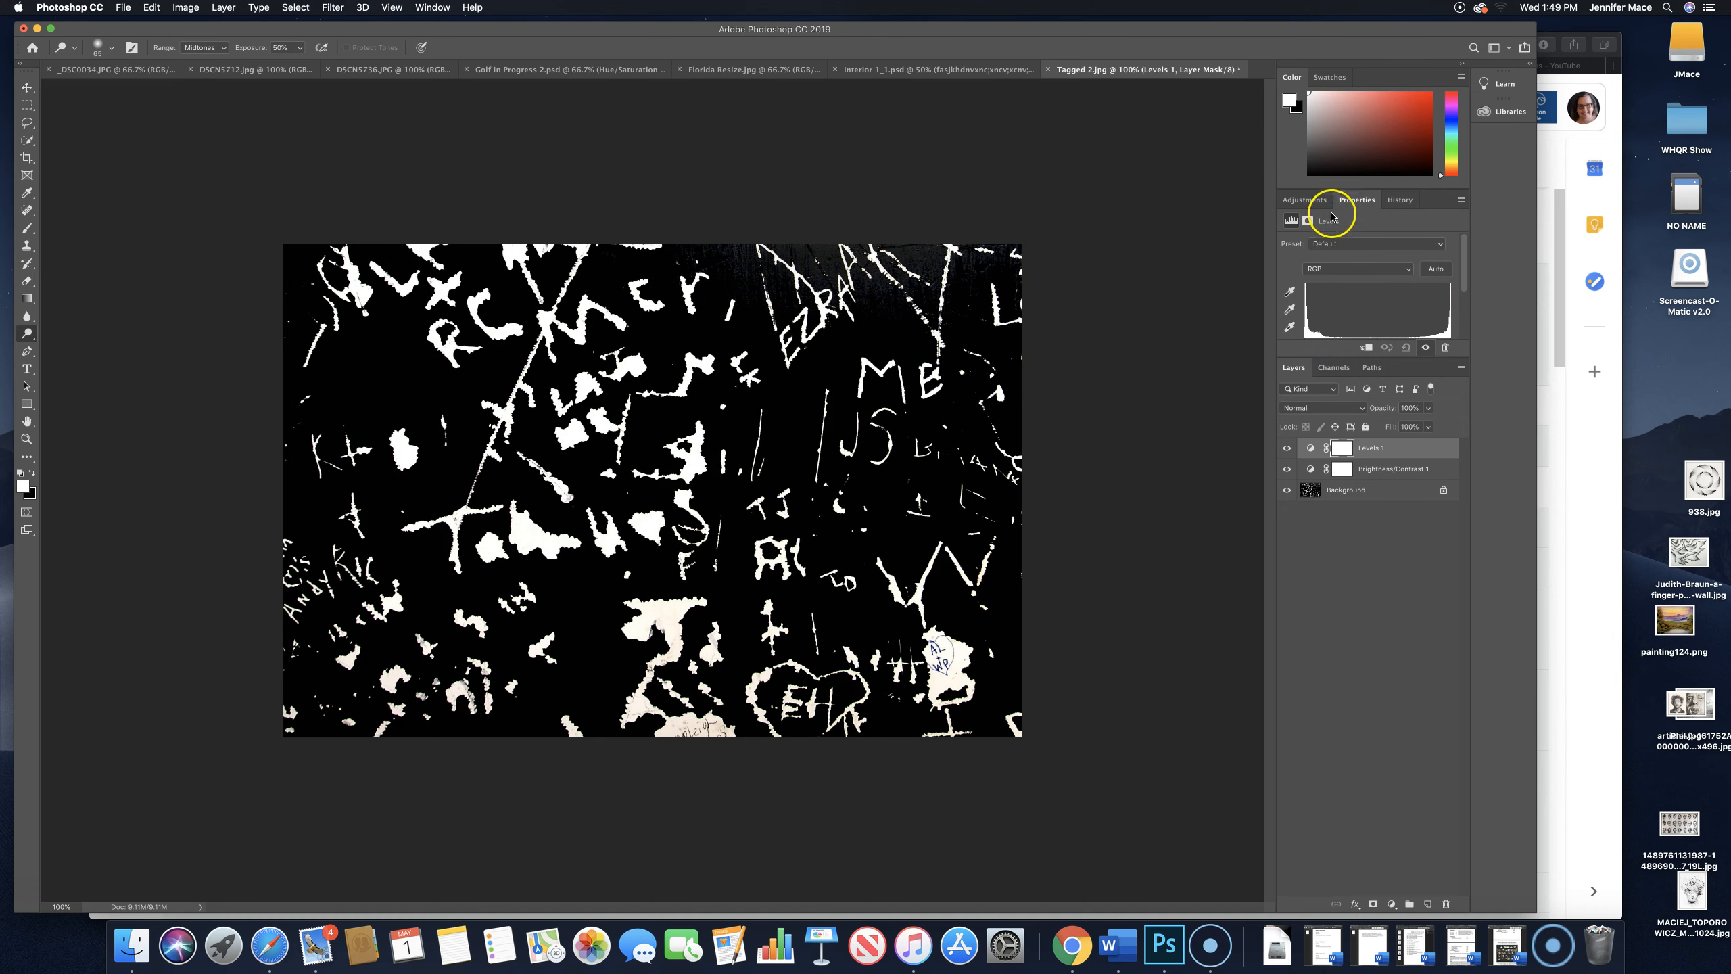
{"action": "left_click", "coordinate": [1305, 199]}
{"action": "left_click", "coordinate": [1347, 230]}
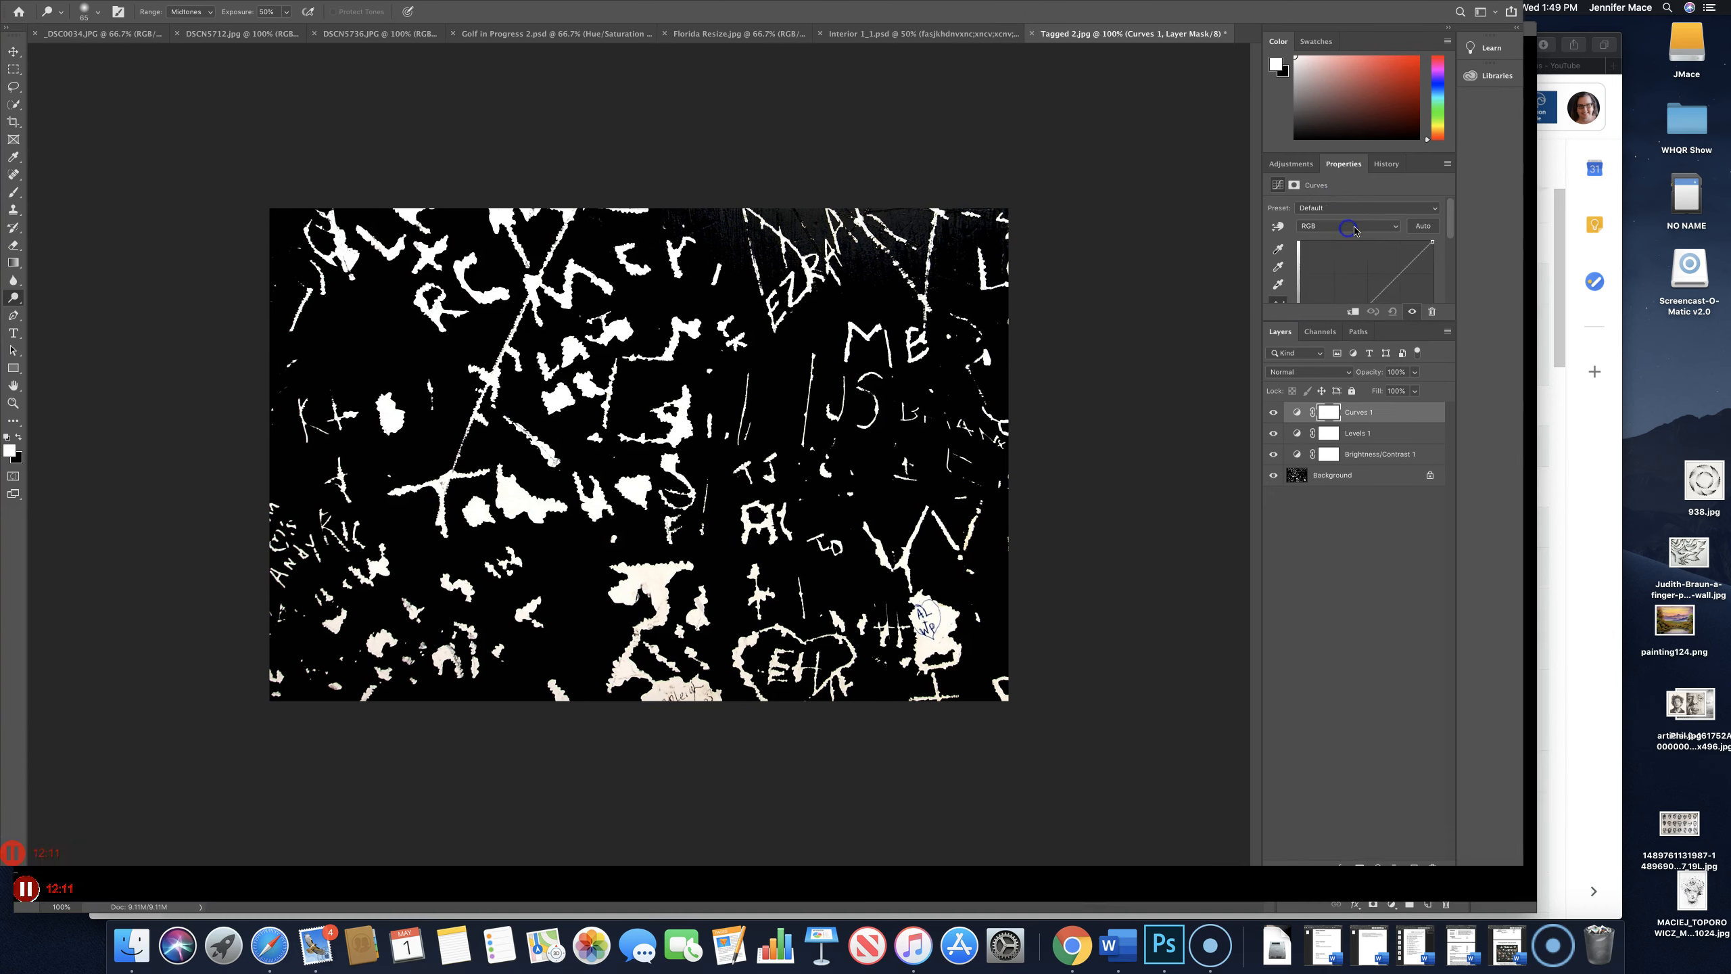
{"action": "left_click", "coordinate": [1308, 193]}
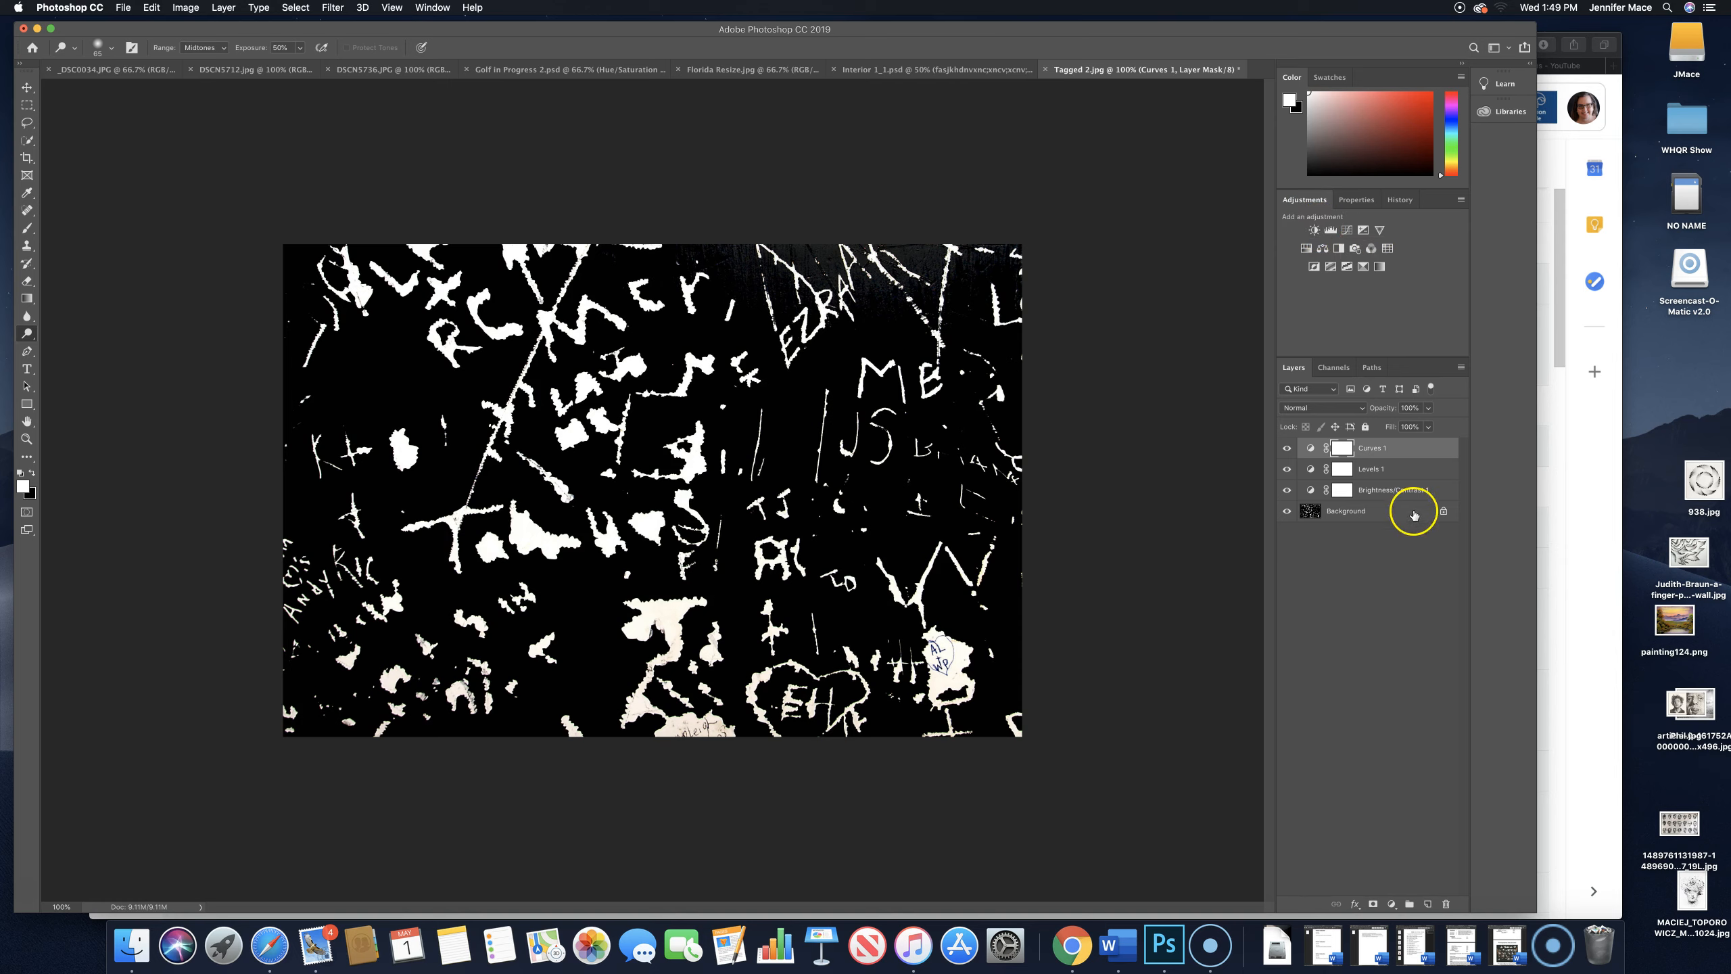
- Delete the Curves, Levels and Brightness/Contrast adjustment layers, leaving only the Background layer
{"action": "left_click", "coordinate": [1371, 475]}
{"action": "left_click", "coordinate": [1363, 451]}
{"action": "left_click", "coordinate": [1345, 523]}
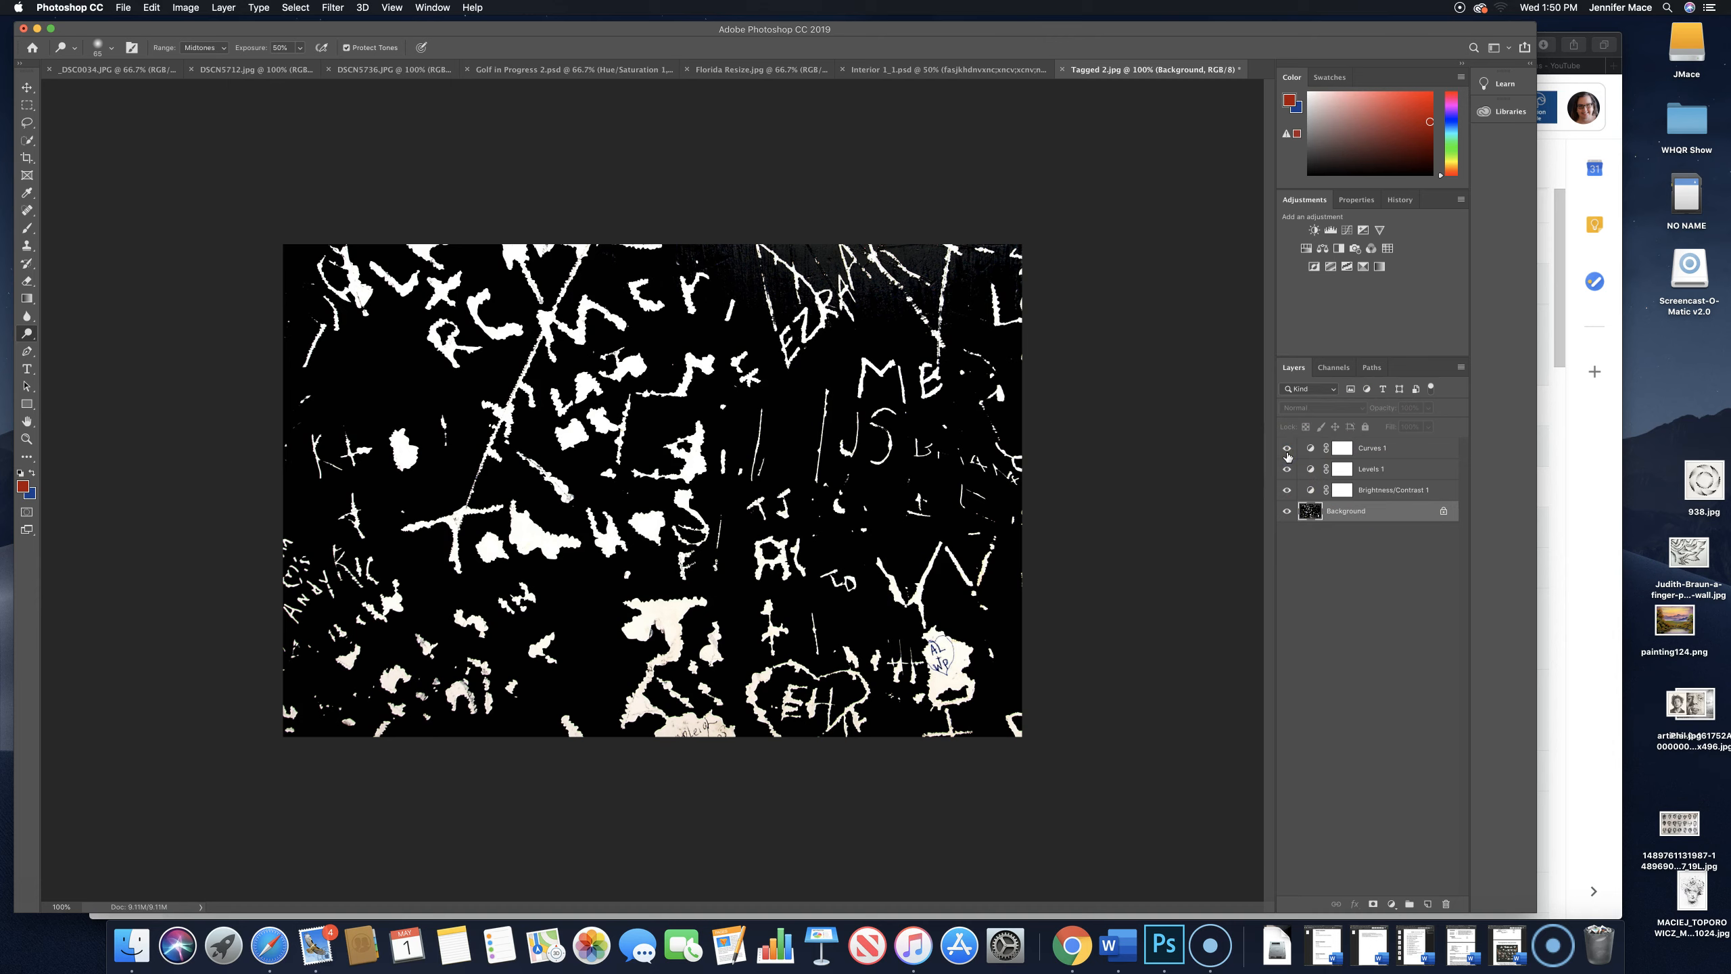
{"action": "left_click_drag", "start_coordinate": [1402, 449], "coordinate": [1450, 900]}
{"action": "left_click_drag", "start_coordinate": [1390, 451], "coordinate": [1456, 909]}
{"action": "left_click_drag", "start_coordinate": [1380, 447], "coordinate": [1400, 872]}
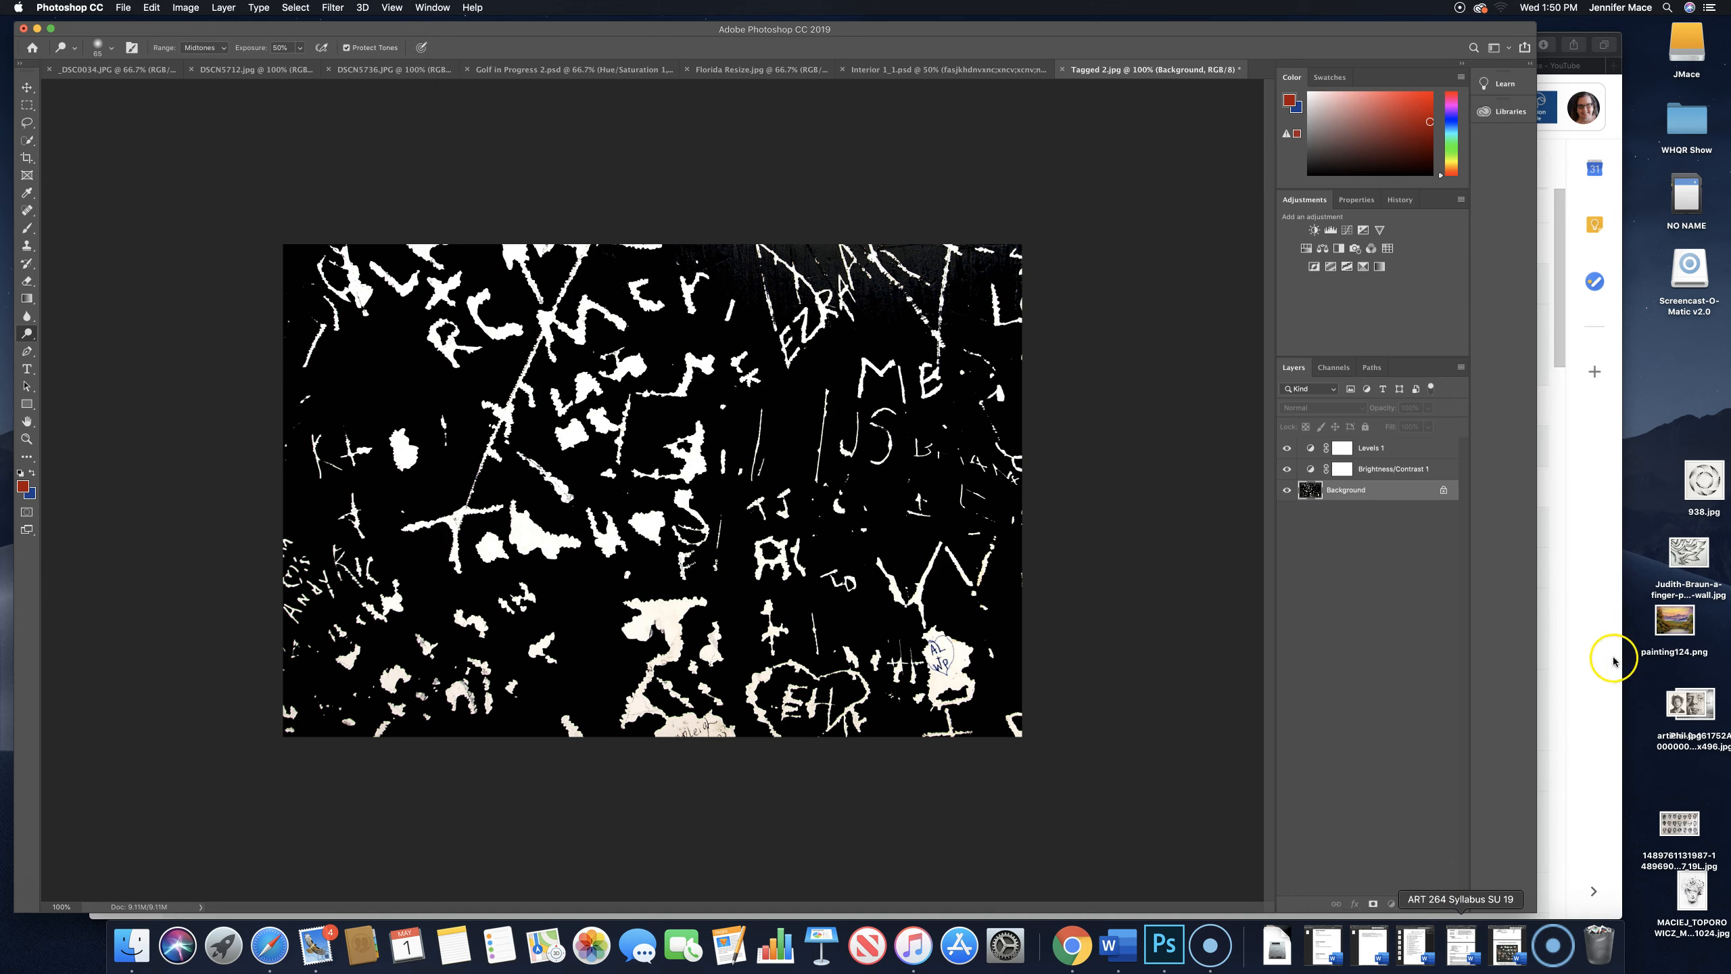
{"action": "left_click_drag", "start_coordinate": [1374, 30], "coordinate": [1262, 18]}
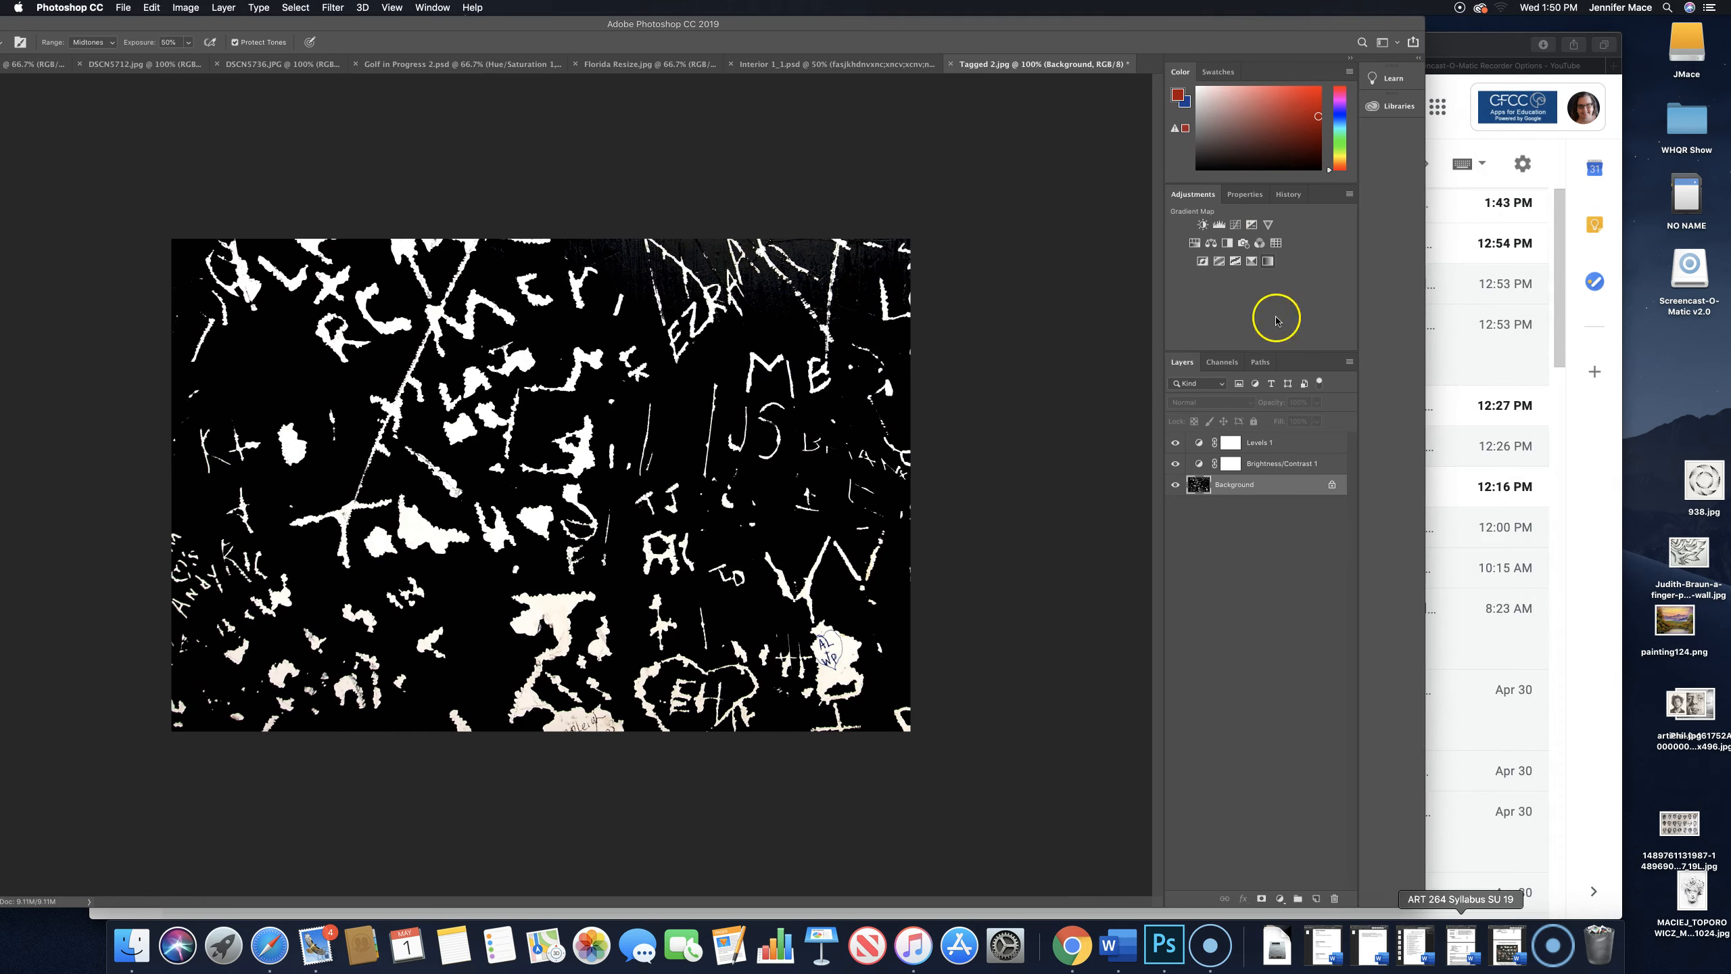
{"action": "left_click_drag", "start_coordinate": [1260, 464], "coordinate": [1334, 898]}
{"action": "left_click", "coordinate": [1247, 437]}
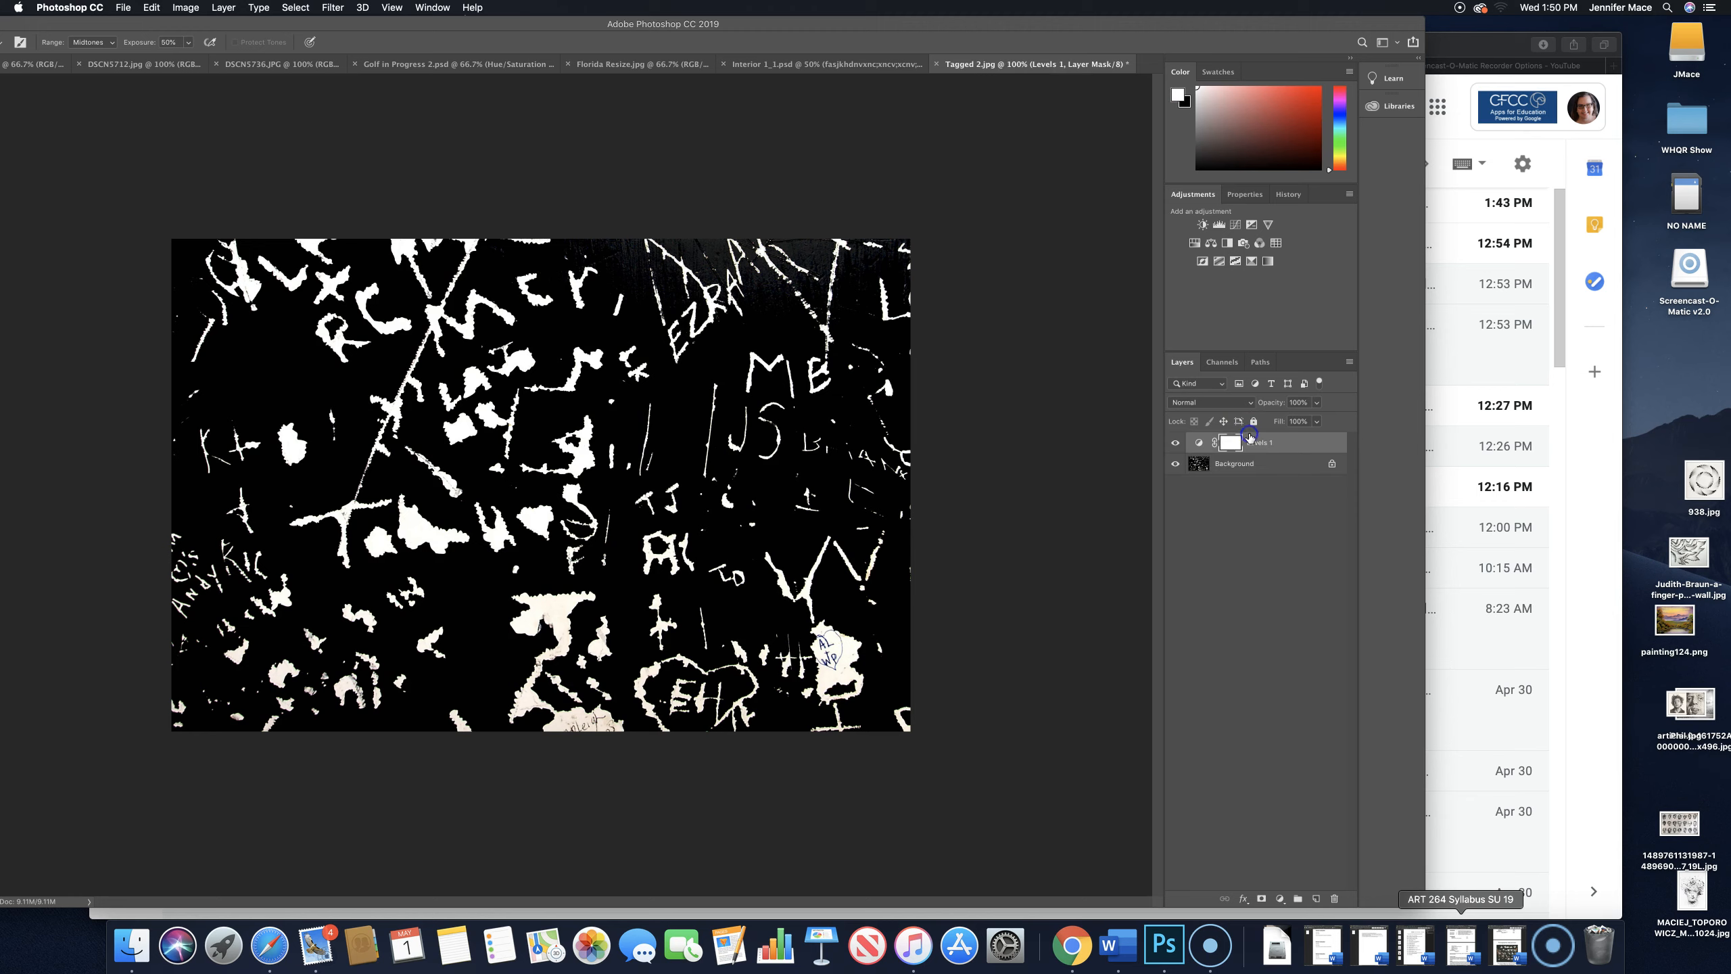
{"action": "left_click_drag", "start_coordinate": [1259, 441], "coordinate": [1334, 898]}
{"action": "left_click_drag", "start_coordinate": [1191, 23], "coordinate": [1291, 23]}
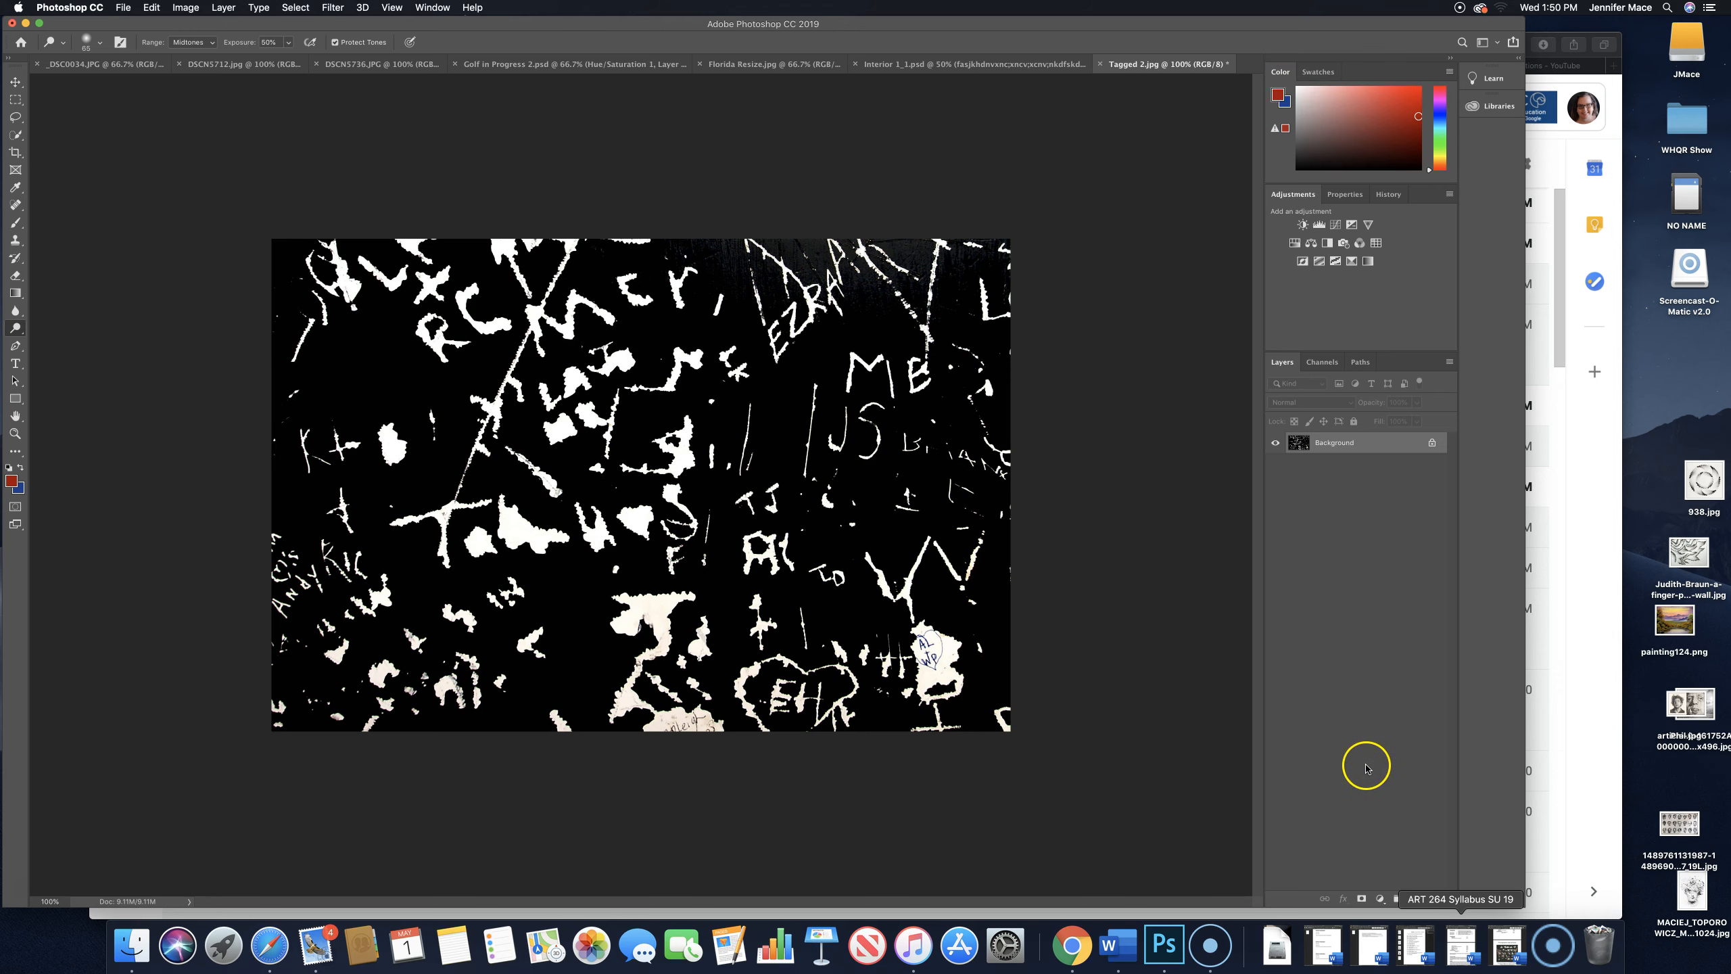
- Add a Brightness/Contrast adjustment layer and lower its brightness slightly
{"action": "left_click", "coordinate": [1301, 224]}
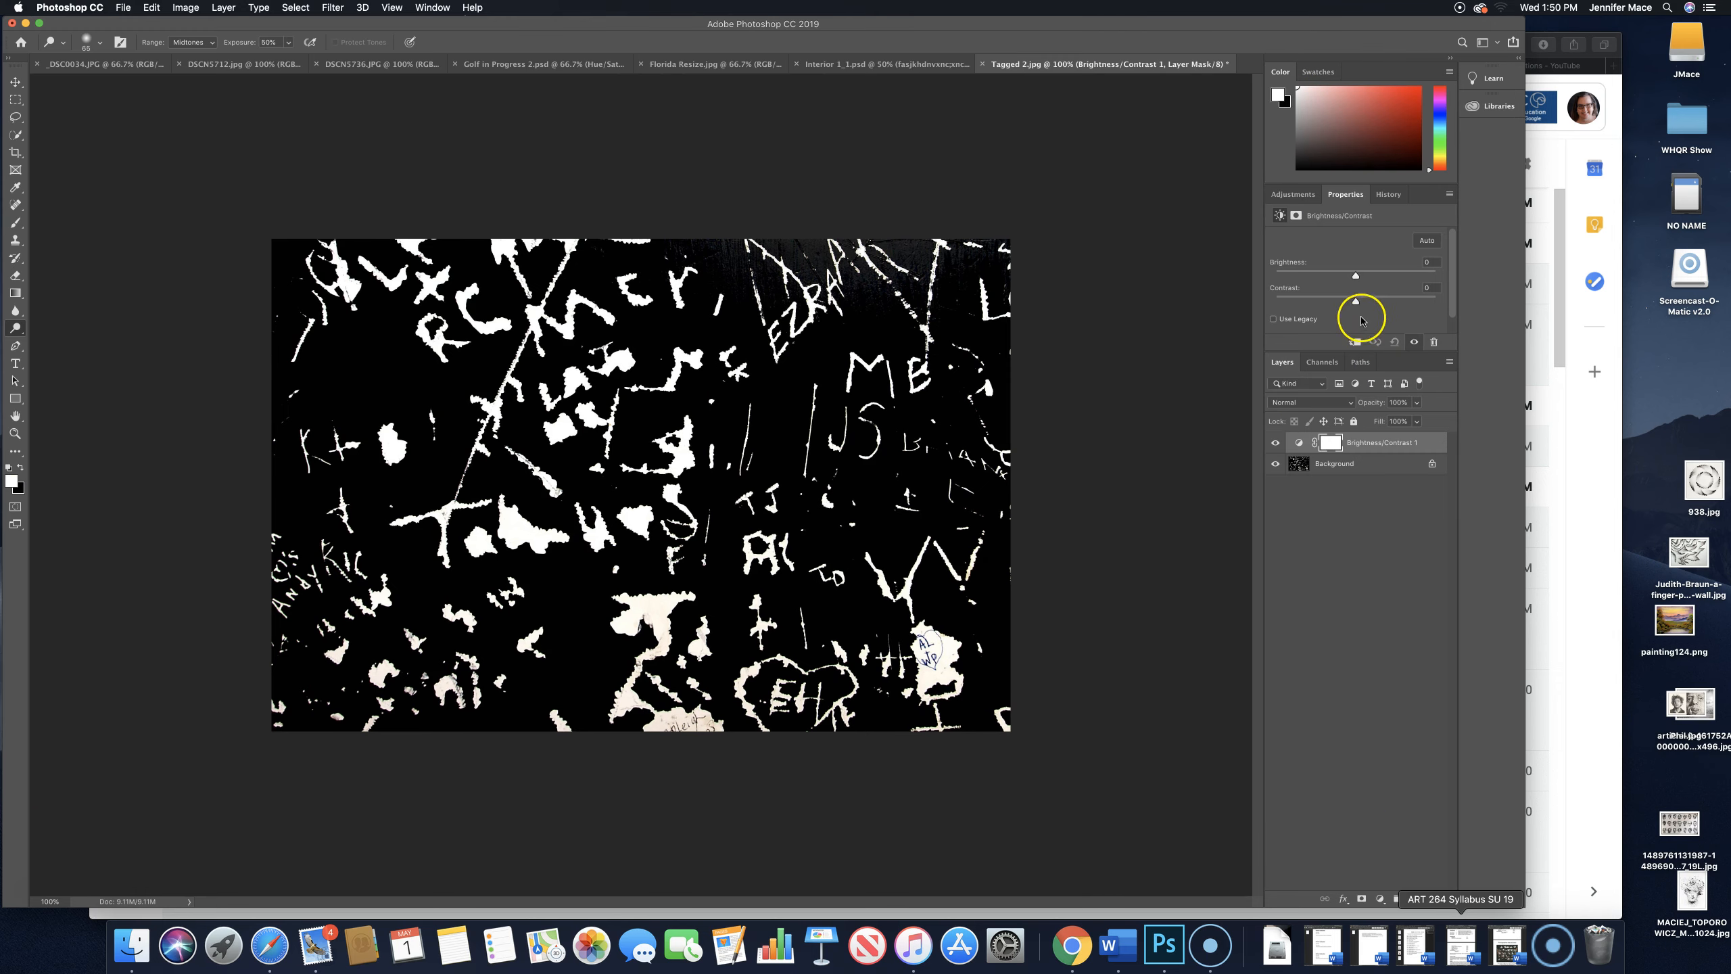
{"action": "left_click_drag", "start_coordinate": [1355, 275], "coordinate": [1318, 279]}
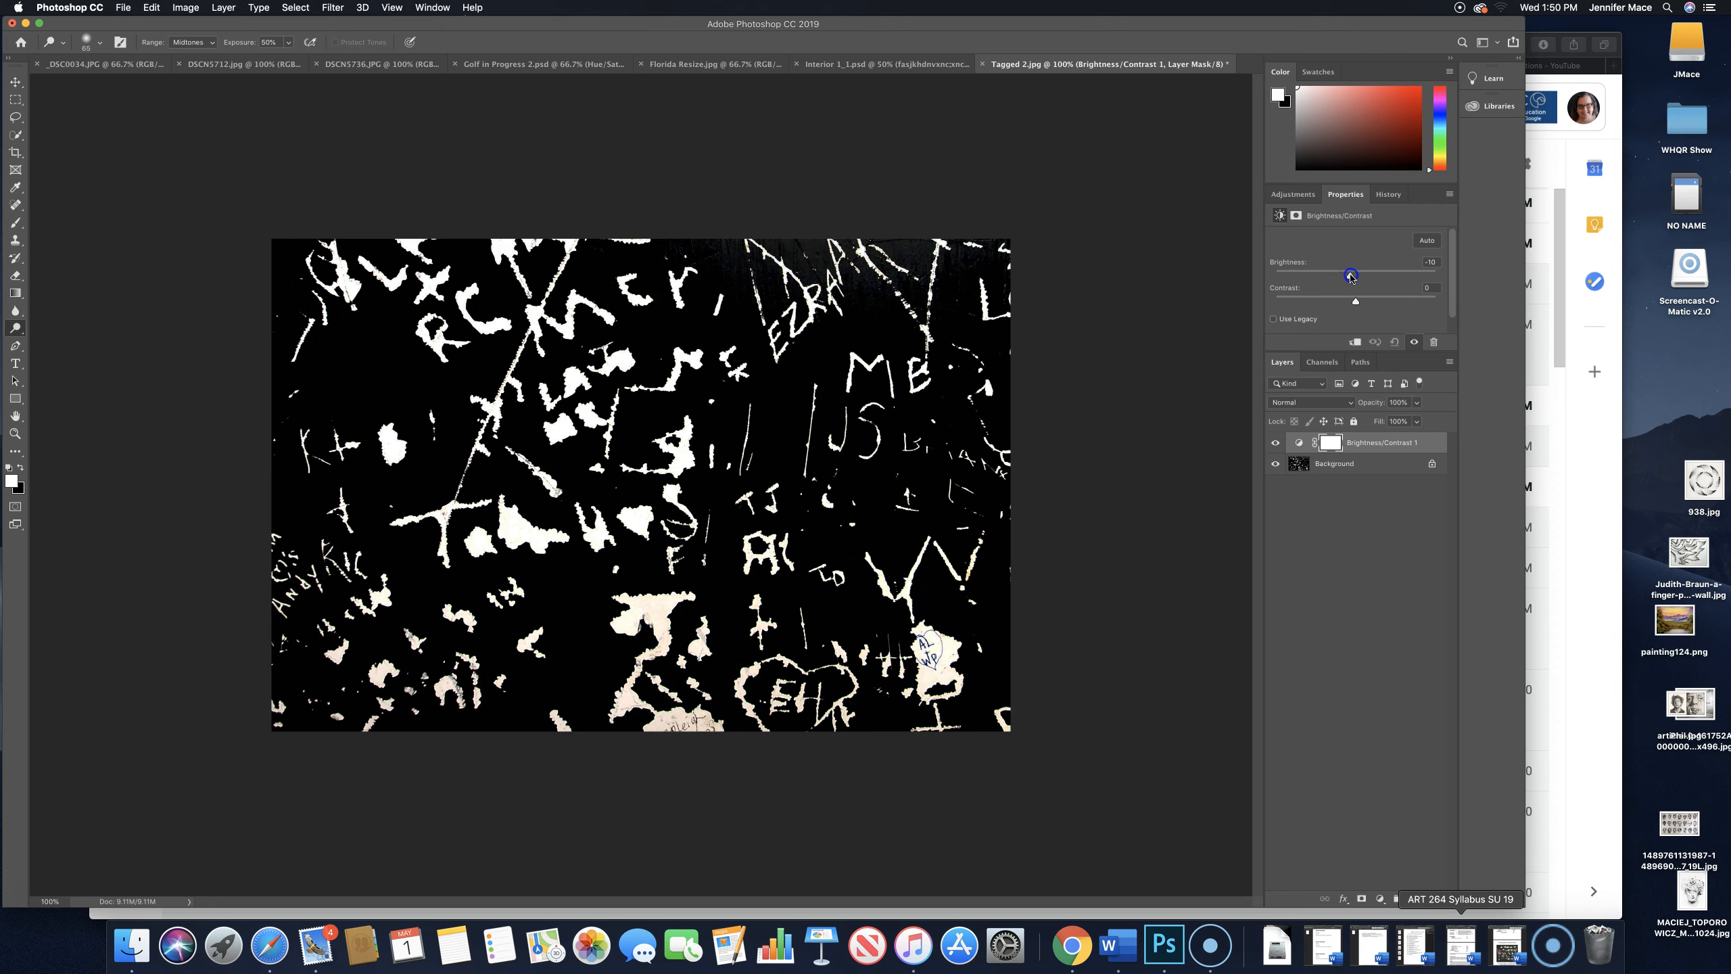
- Add a Levels adjustment layer, raising the black input level to about 15 and lowering the white input level to about 218
{"action": "left_click", "coordinate": [1300, 197]}
{"action": "left_click", "coordinate": [1325, 220]}
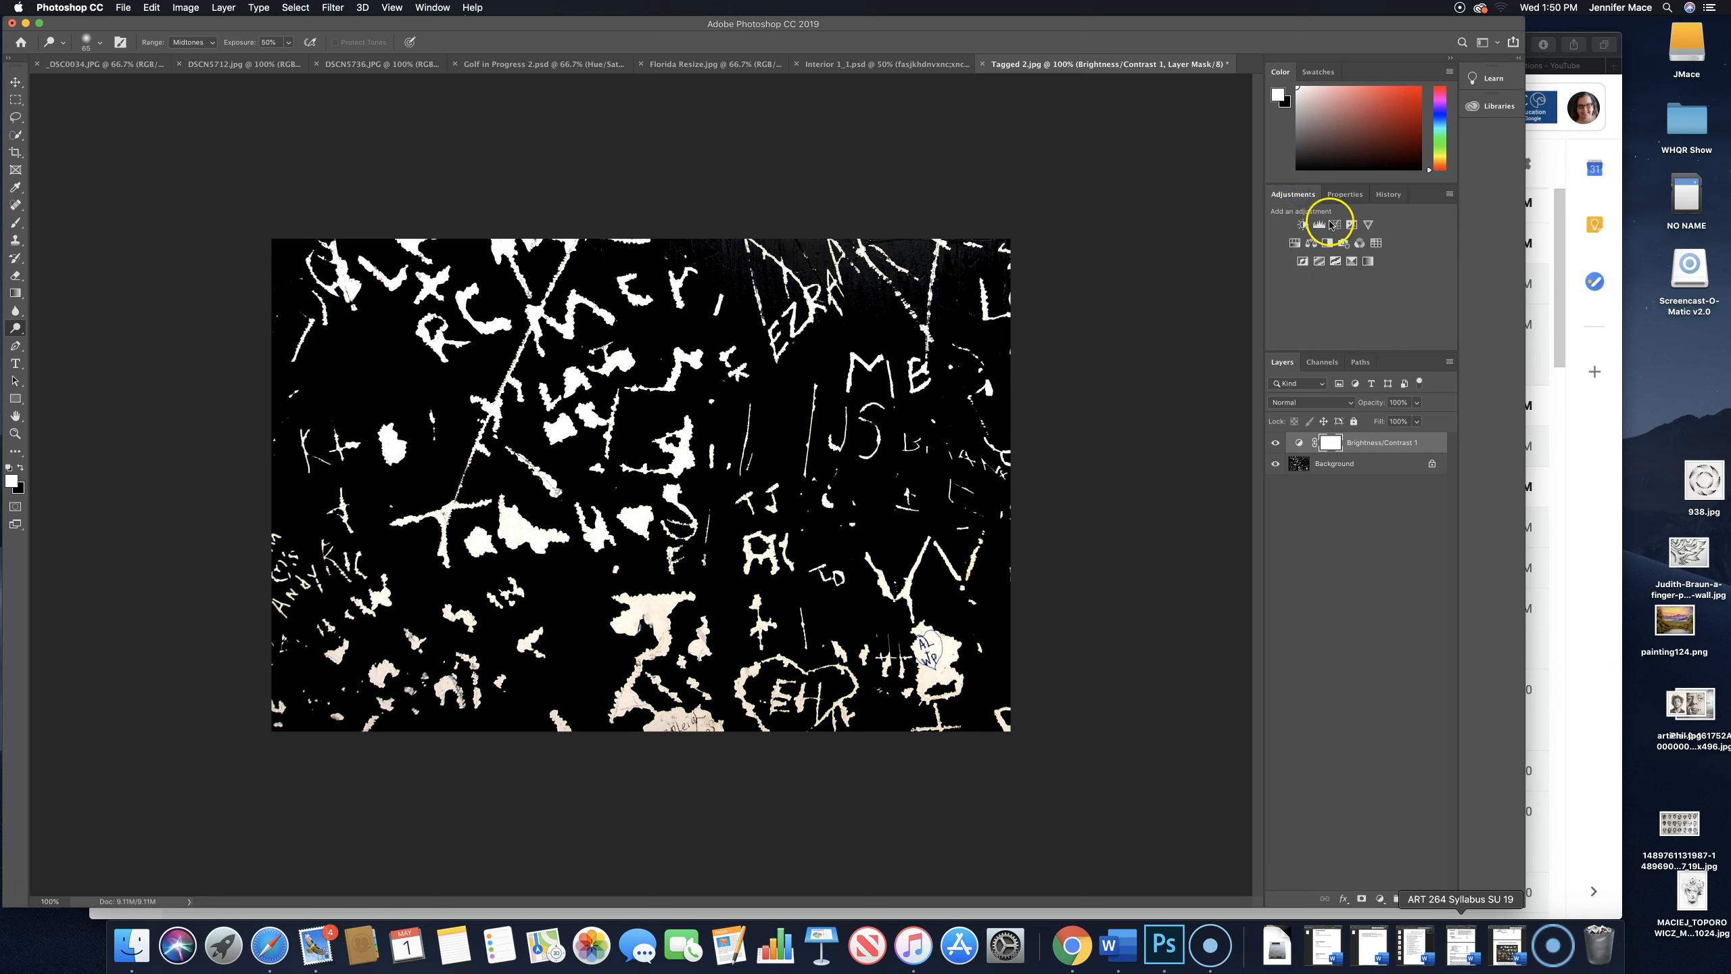
{"action": "left_click", "coordinate": [1339, 342]}
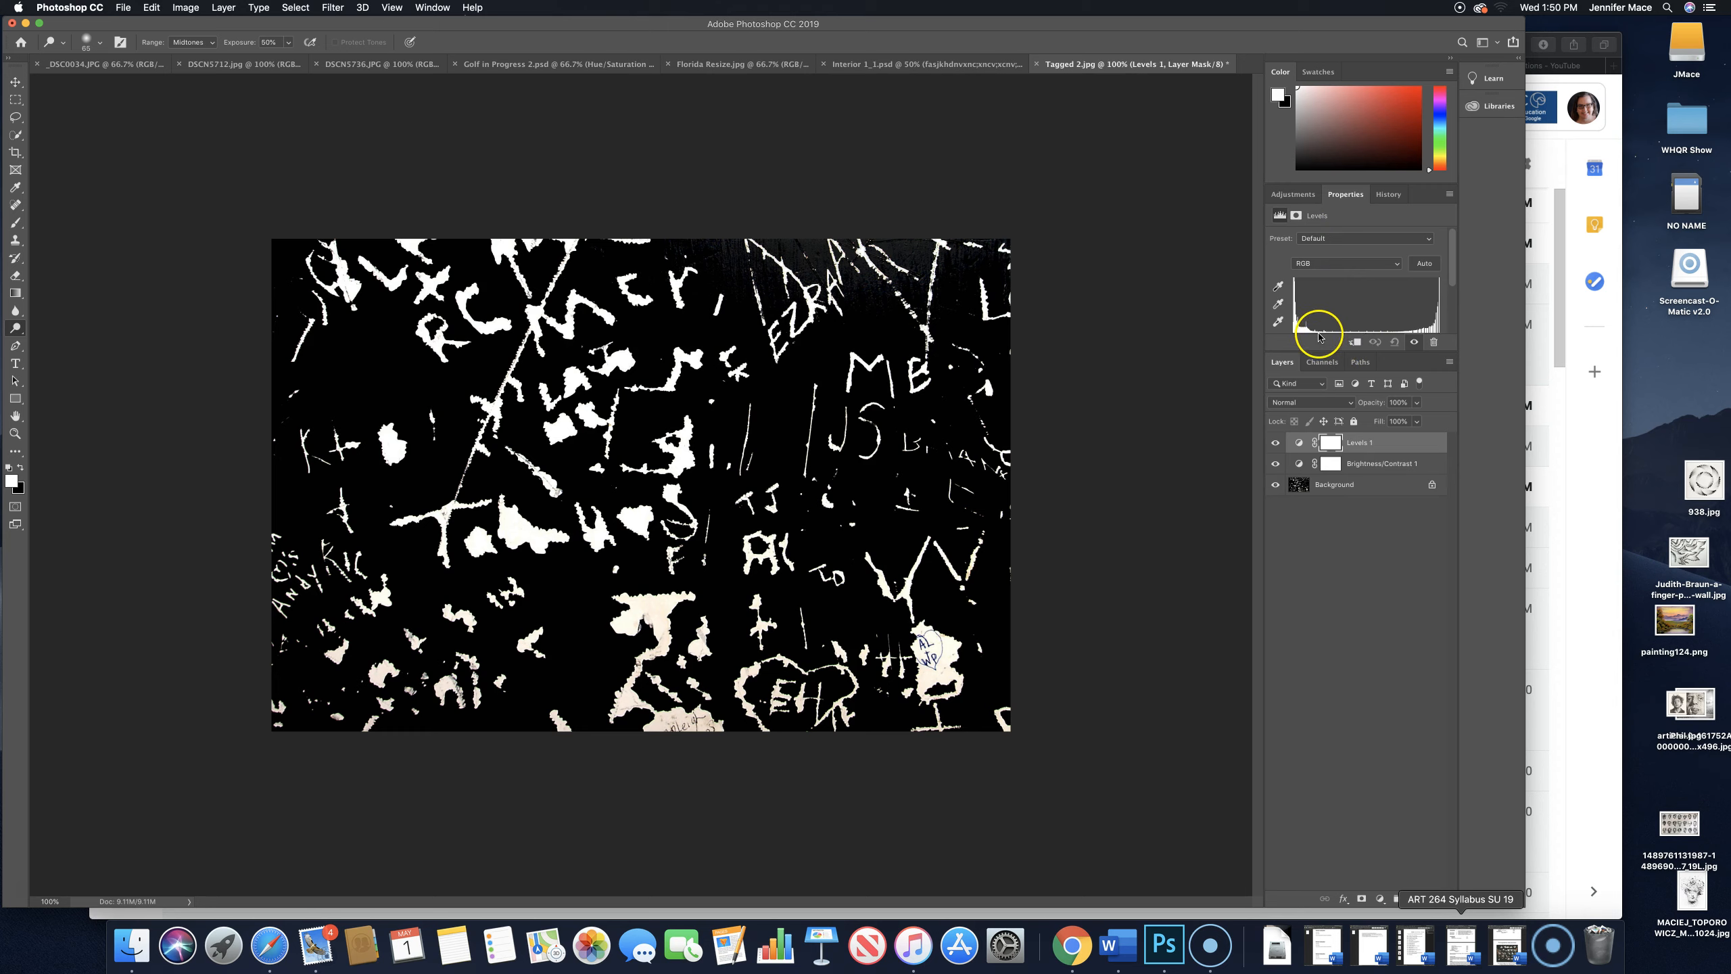
{"action": "scroll", "coordinate": [1323, 334], "scroll_direction": "down", "scroll_amount": 1}
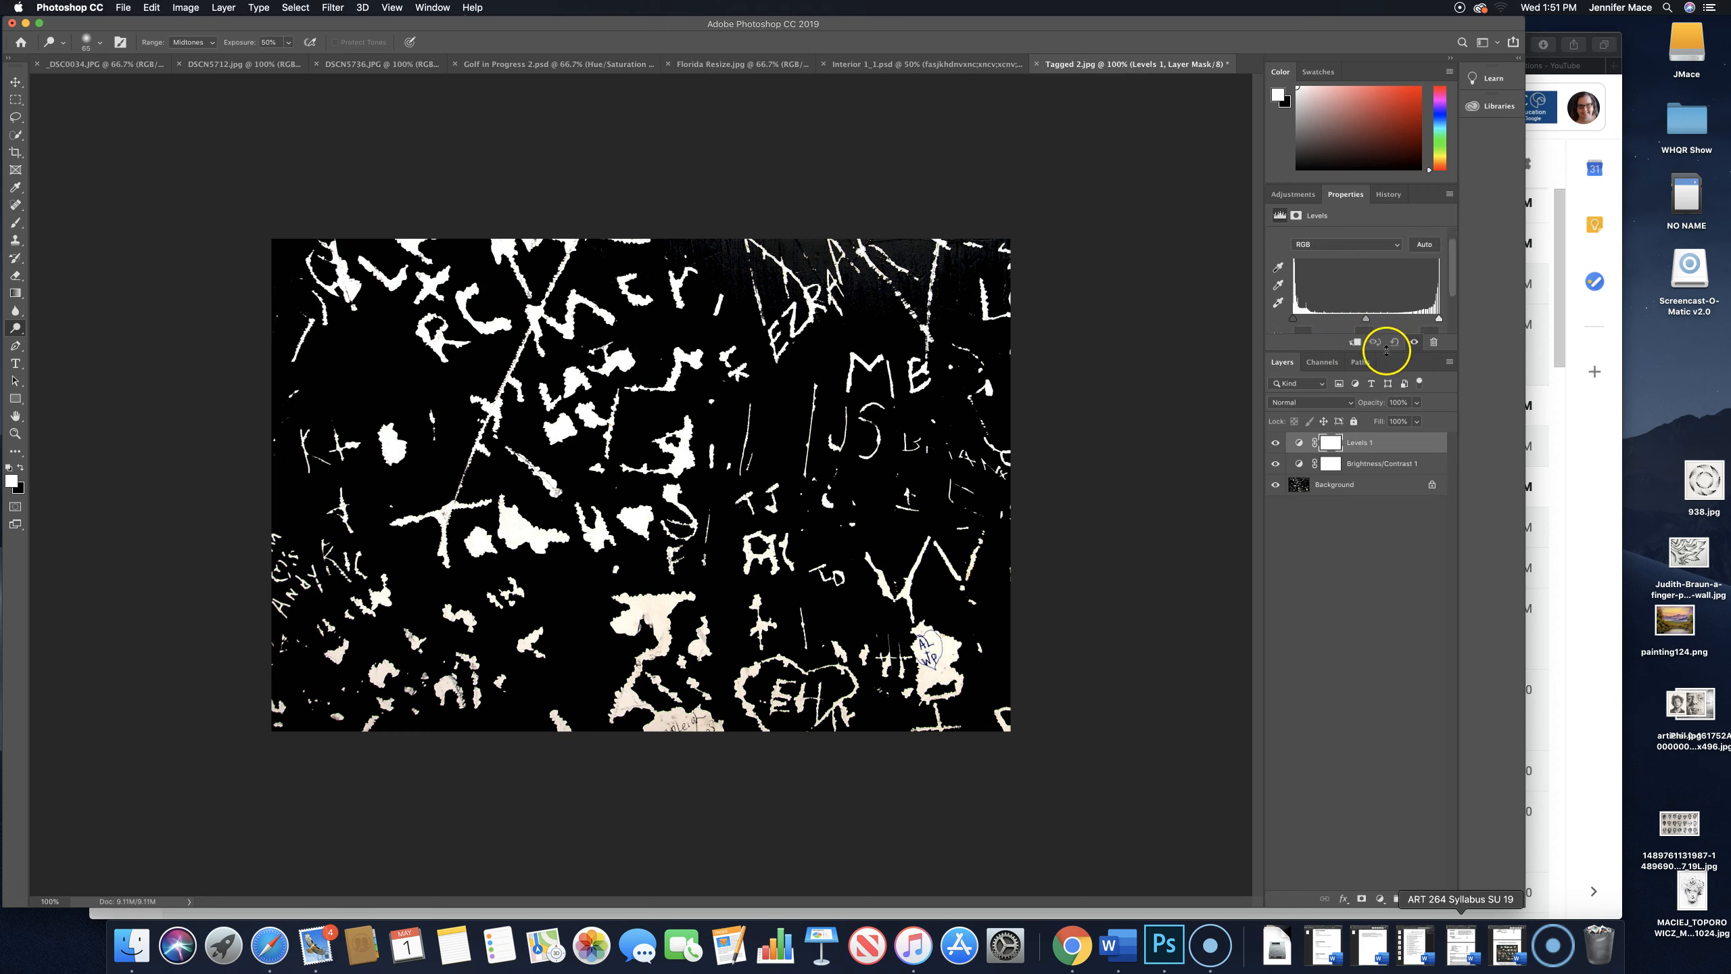
{"action": "left_click_drag", "start_coordinate": [1330, 351], "coordinate": [1330, 479]}
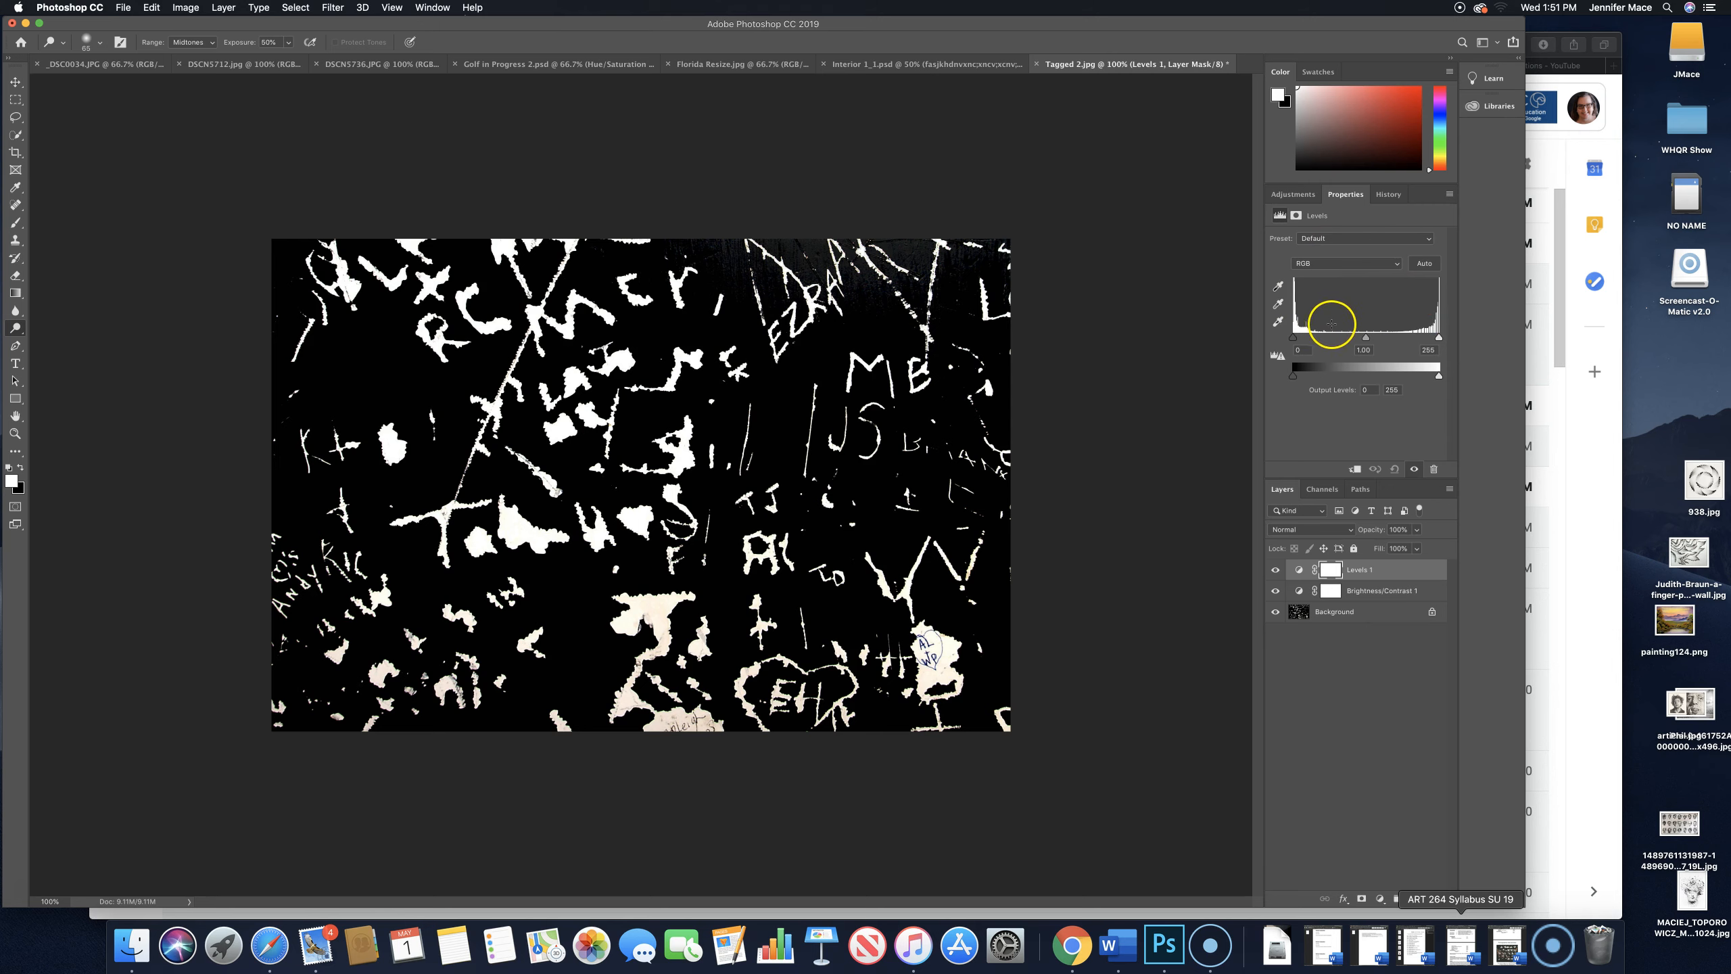
{"action": "left_click", "coordinate": [1292, 338]}
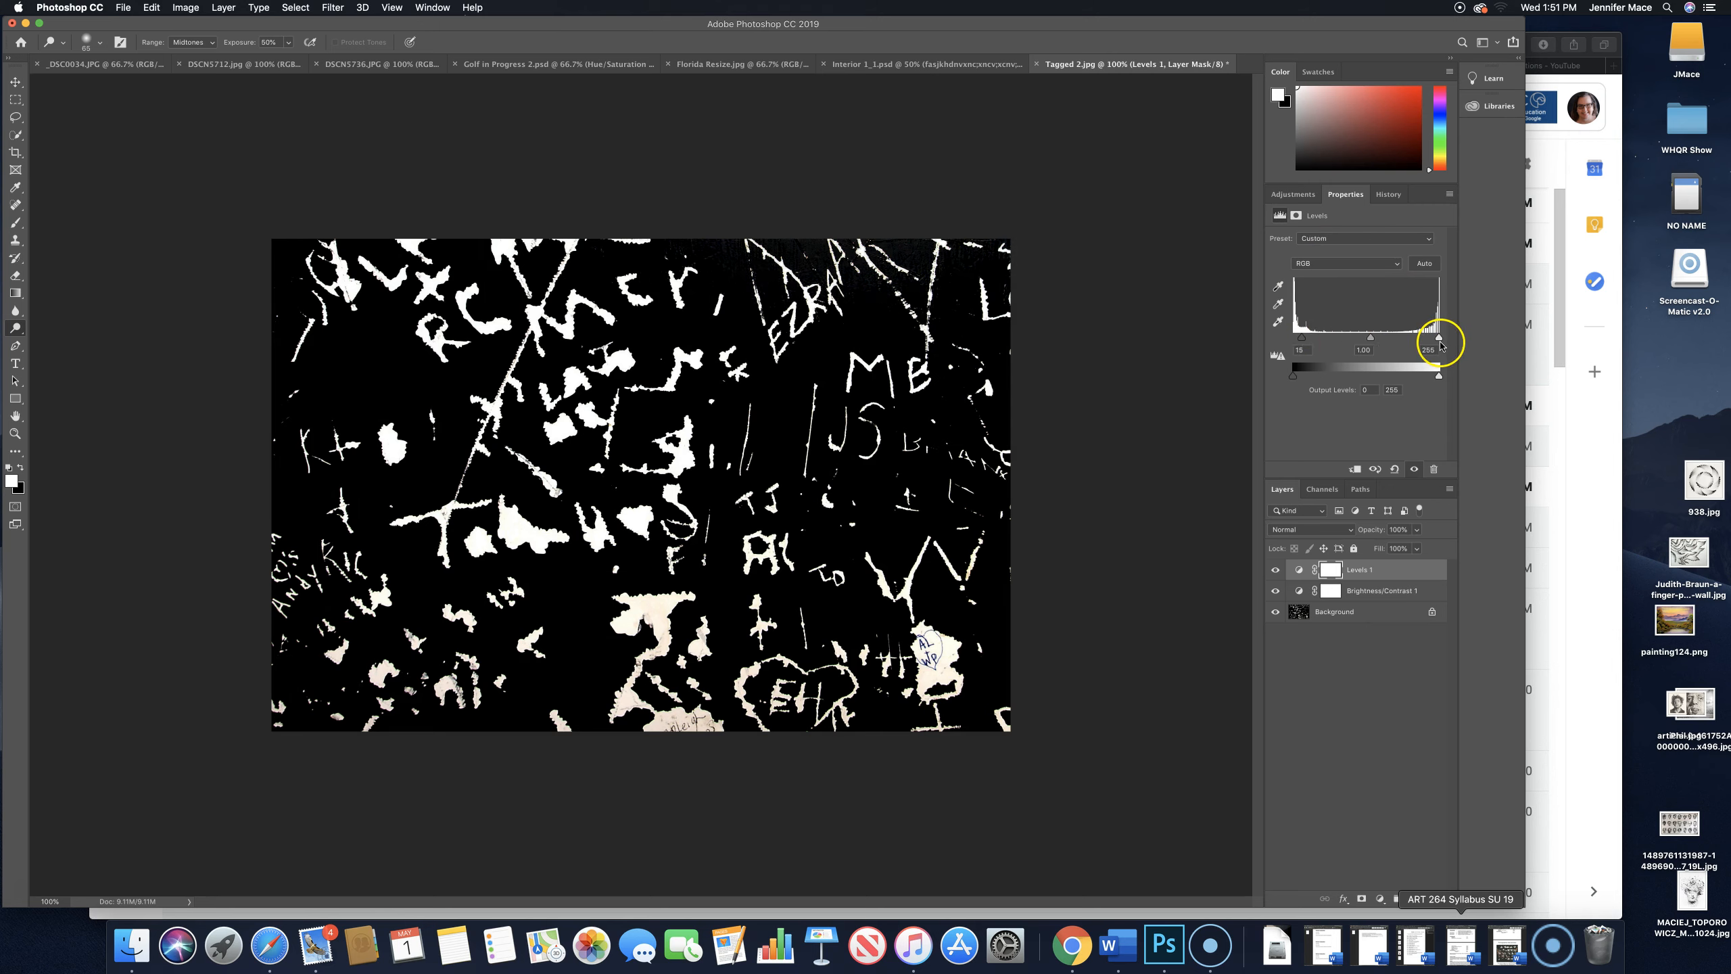
{"action": "left_click_drag", "start_coordinate": [1439, 338], "coordinate": [1423, 341]}
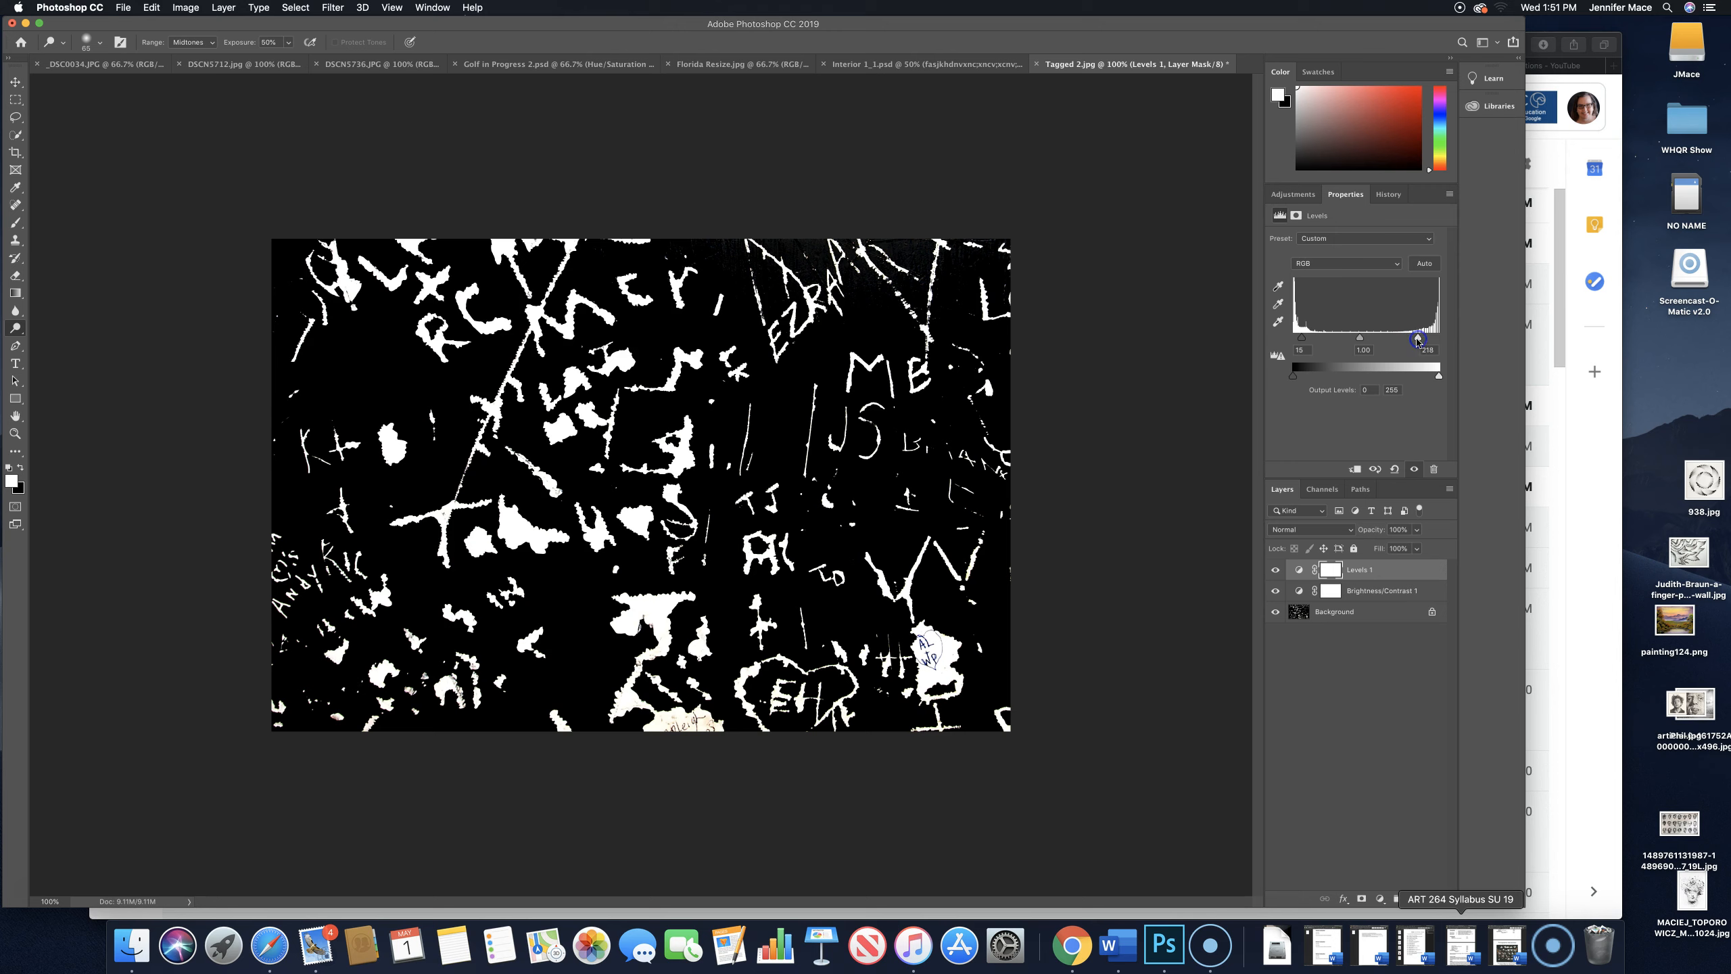
- Add a Curves adjustment layer and bend the curve downward with a point at about input 206, output 146
{"action": "left_click", "coordinate": [1293, 195]}
{"action": "left_click", "coordinate": [1335, 226]}
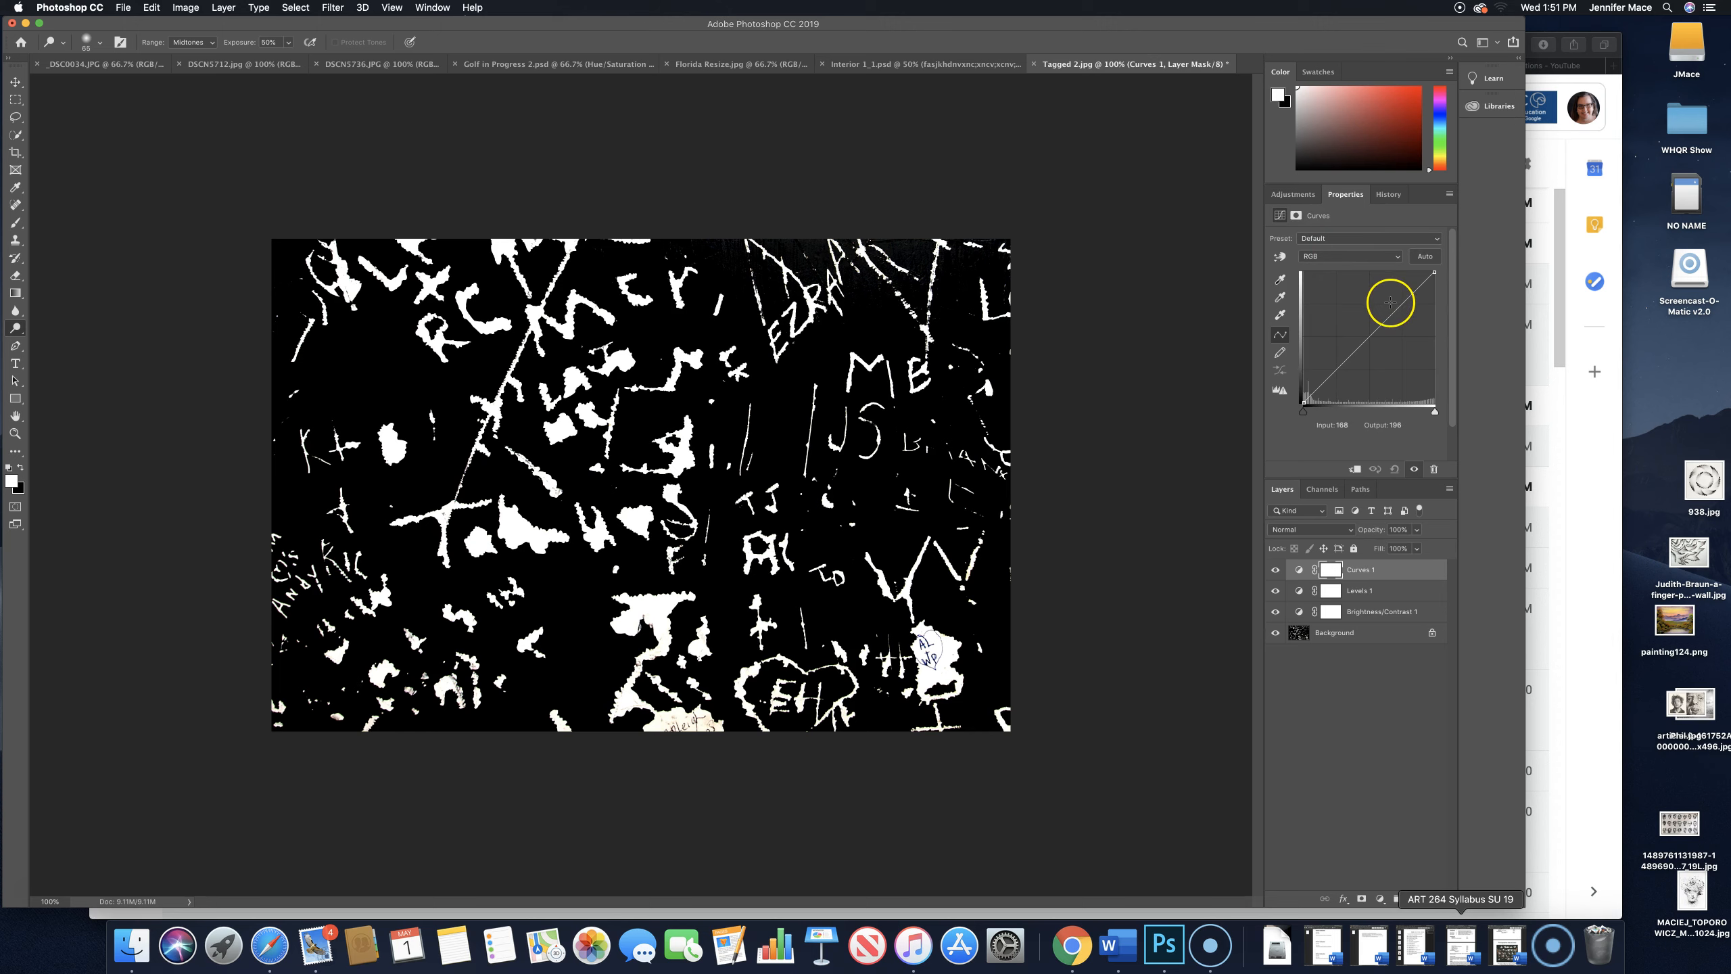
{"action": "mouse_move", "coordinate": [1388, 311]}
{"action": "left_mouse_down"}
{"action": "mouse_move", "coordinate": [1377, 295]}
{"action": "mouse_move", "coordinate": [1420, 338]}
{"action": "mouse_move", "coordinate": [1409, 327]}
{"action": "left_mouse_up"}
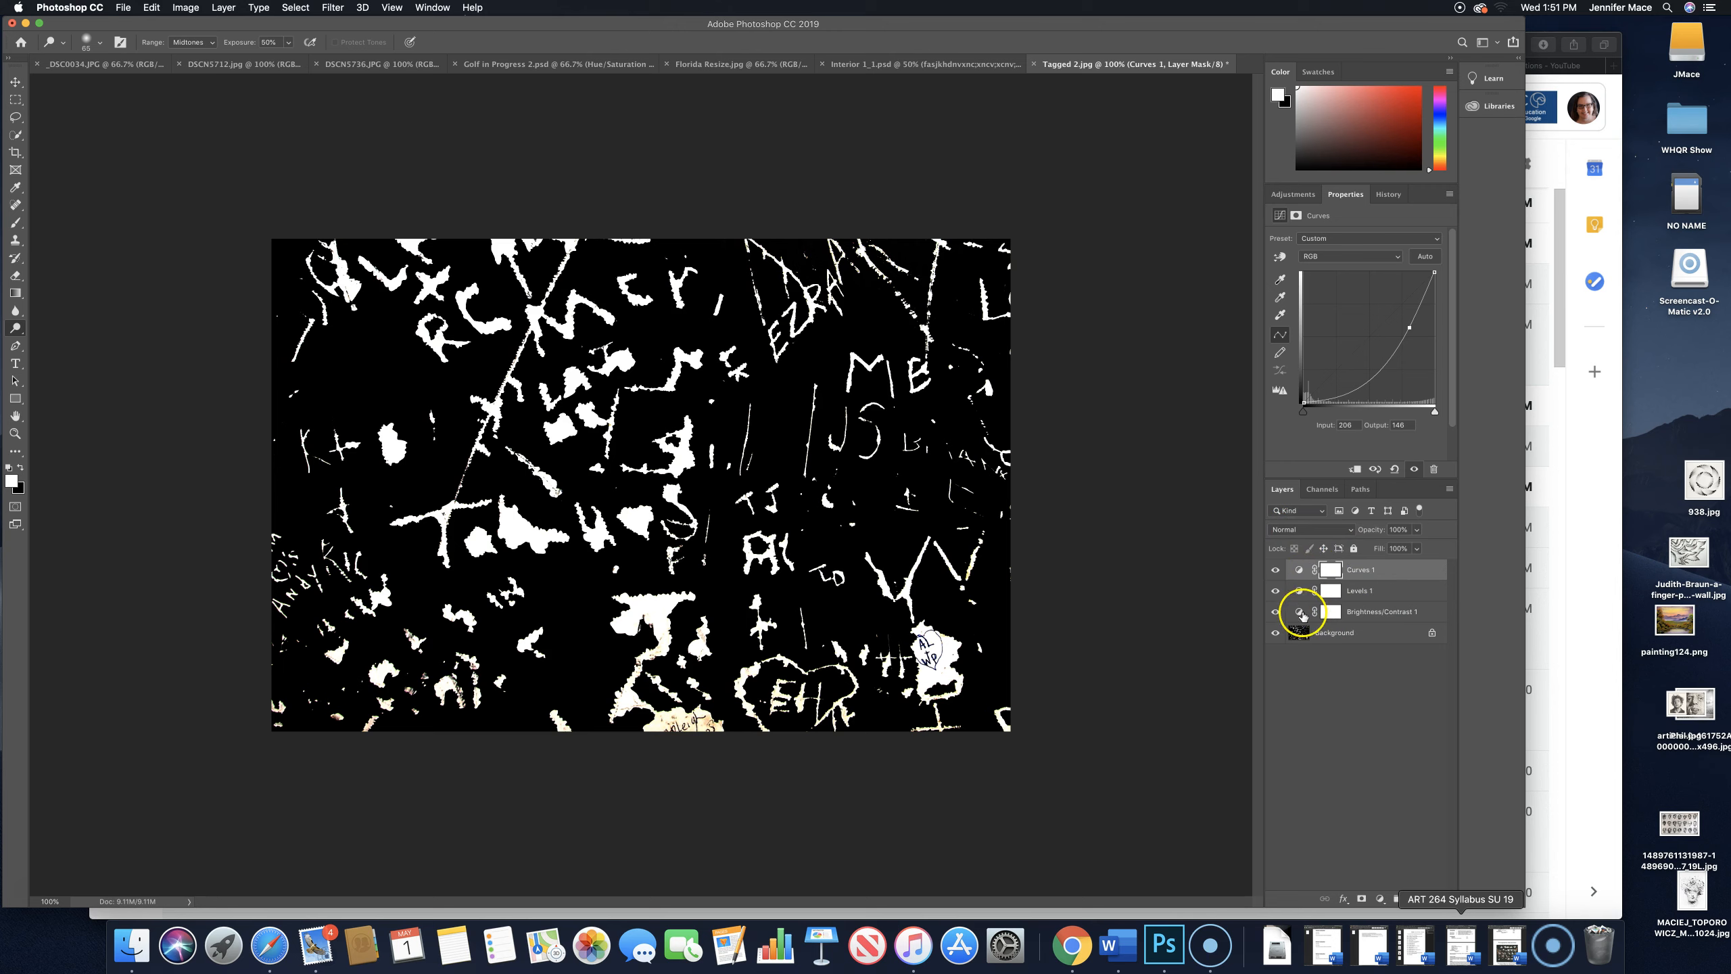
- Select the Brightness/Contrast, Levels and Curves layers in turn to review their adjustment settings
{"action": "left_click", "coordinate": [1356, 614]}
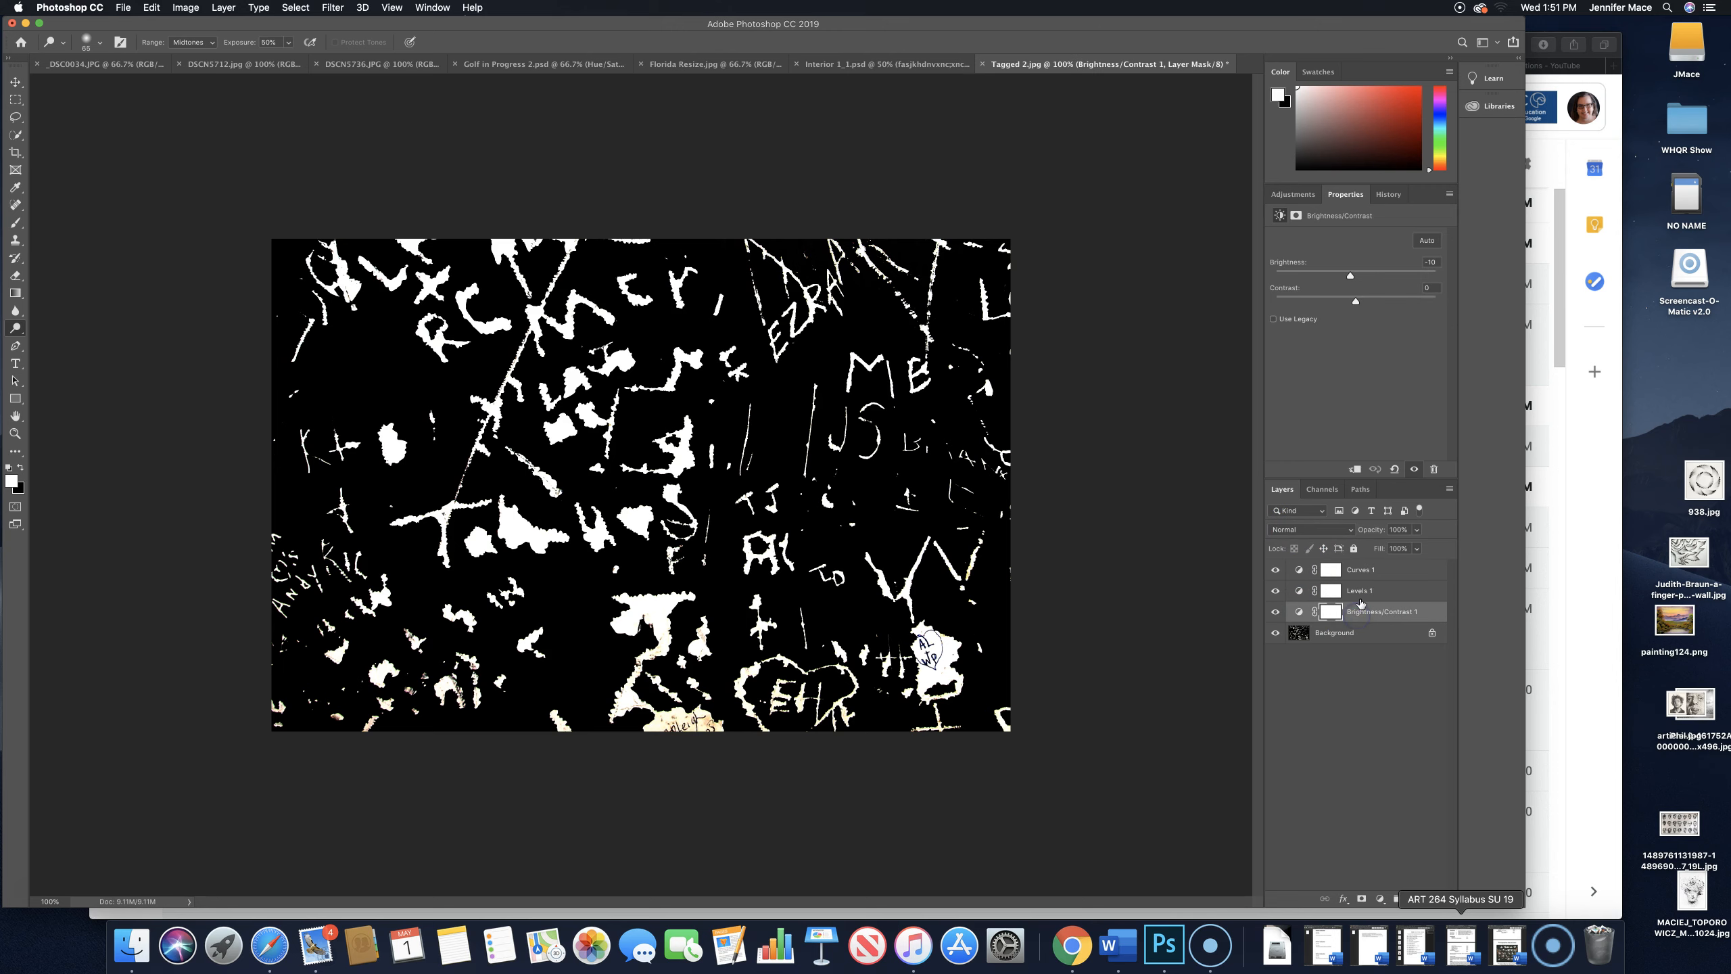
{"action": "left_click", "coordinate": [1360, 592]}
{"action": "left_click", "coordinate": [1360, 571]}
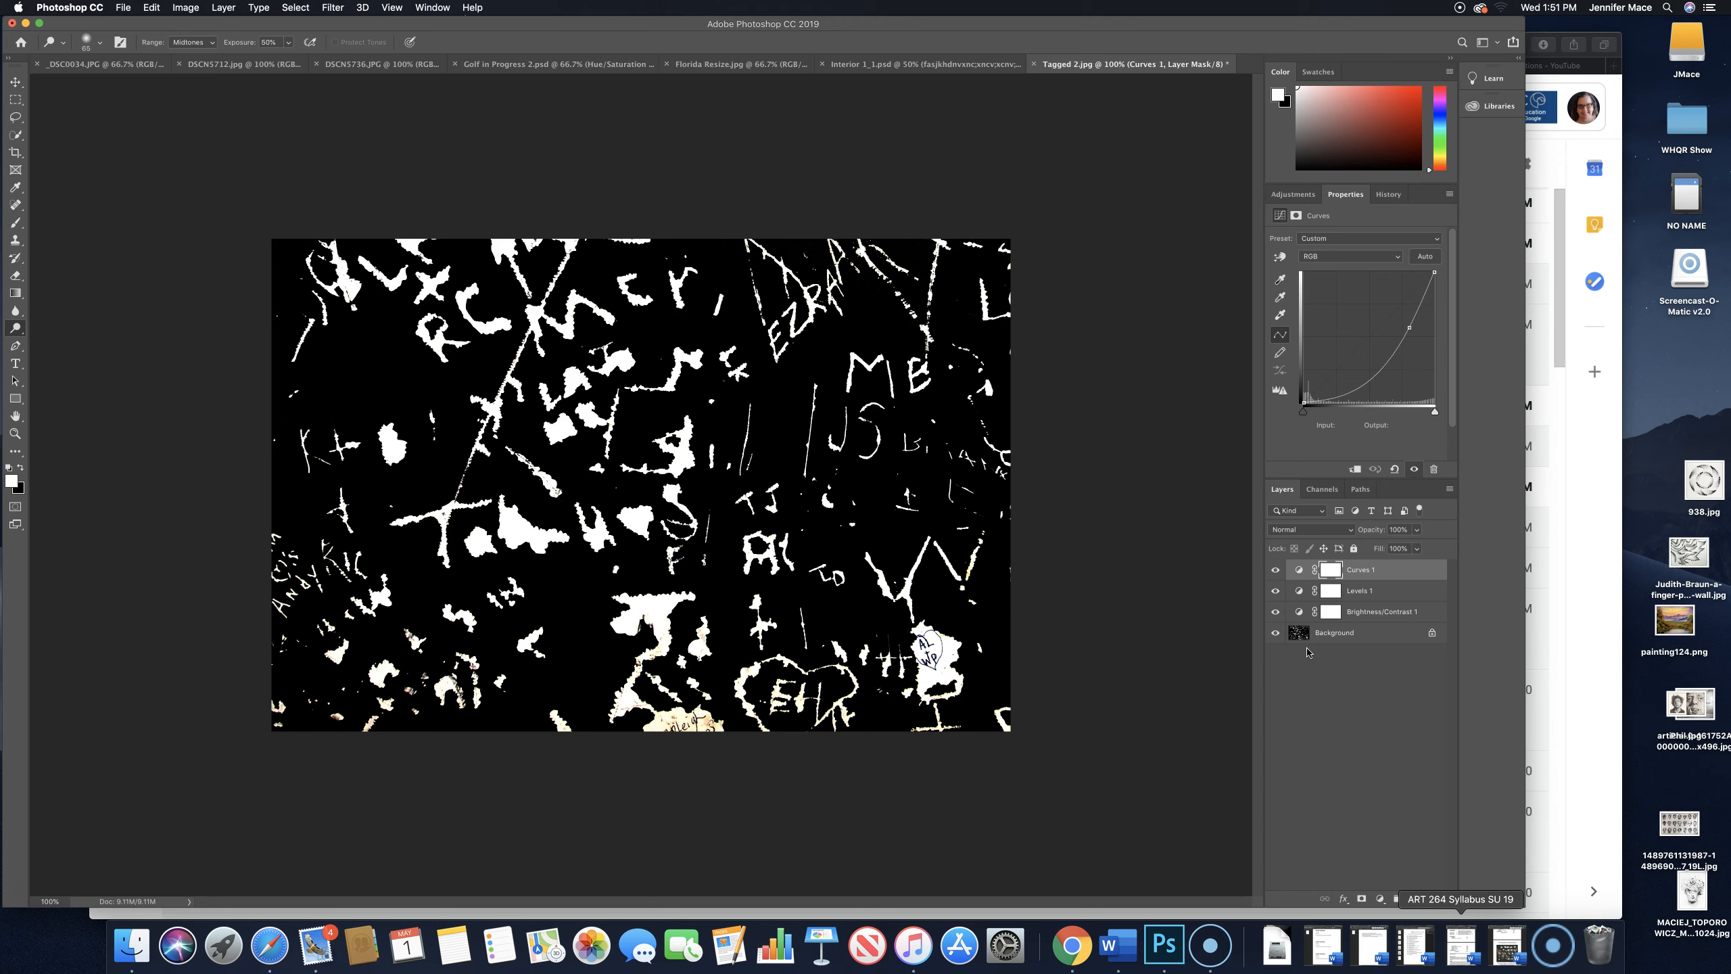
- Toggle the Curves layer's visibility repeatedly to compare the image with and without the adjustment
{"action": "left_click", "coordinate": [1275, 570]}
{"action": "left_click", "coordinate": [1276, 570]}
{"action": "left_click", "coordinate": [1275, 570]}
{"action": "left_click", "coordinate": [1275, 570]}
{"action": "left_click", "coordinate": [1276, 570]}
{"action": "left_click", "coordinate": [1275, 570]}
{"action": "left_click", "coordinate": [1276, 571]}
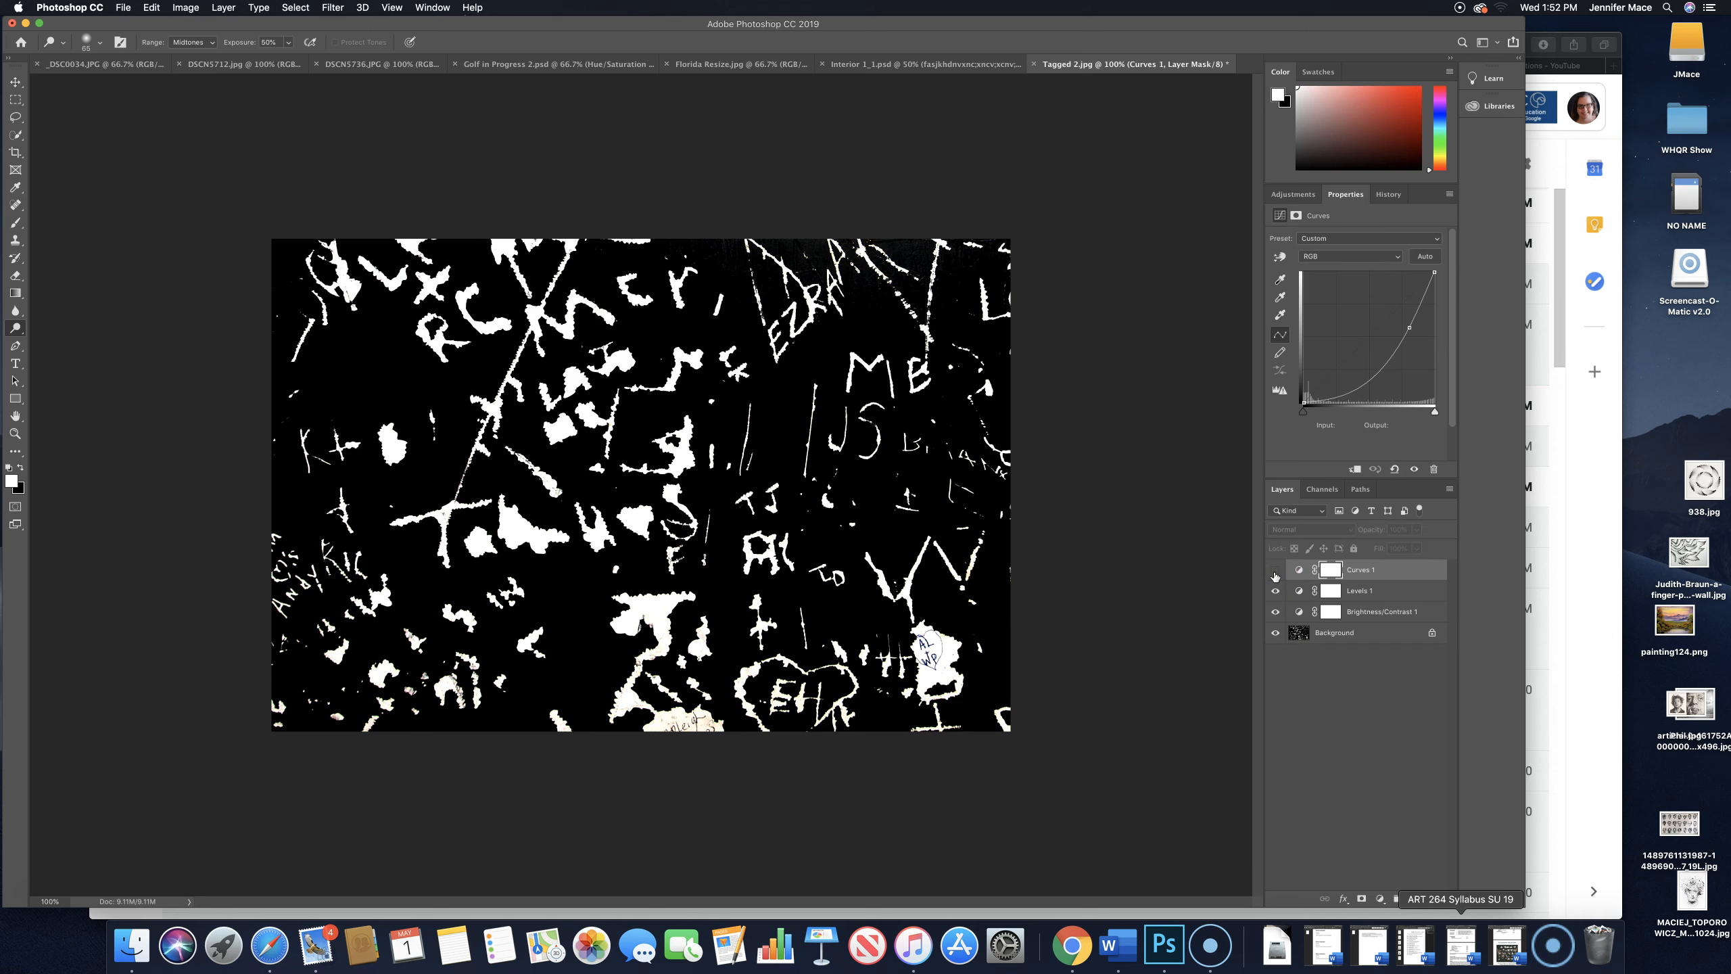
{"action": "left_click", "coordinate": [1275, 571]}
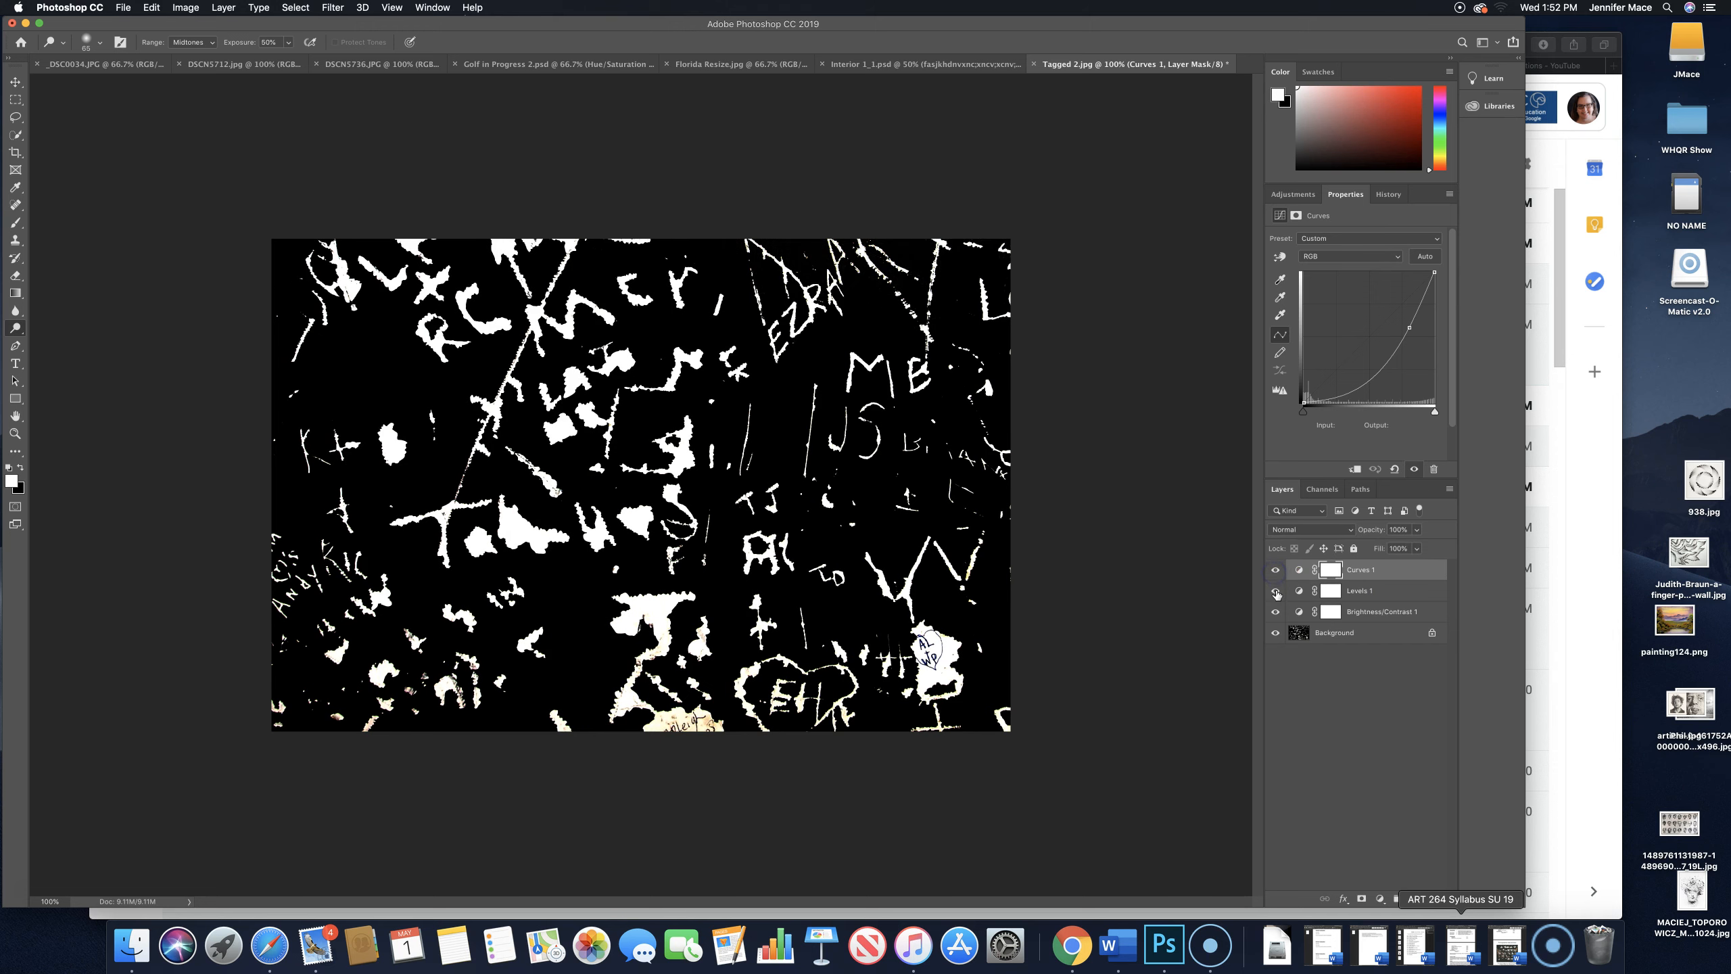
- Hide the Curves layer, and toggle the Levels layer's visibility repeatedly to compare the image with and without it
{"action": "left_click", "coordinate": [1275, 571]}
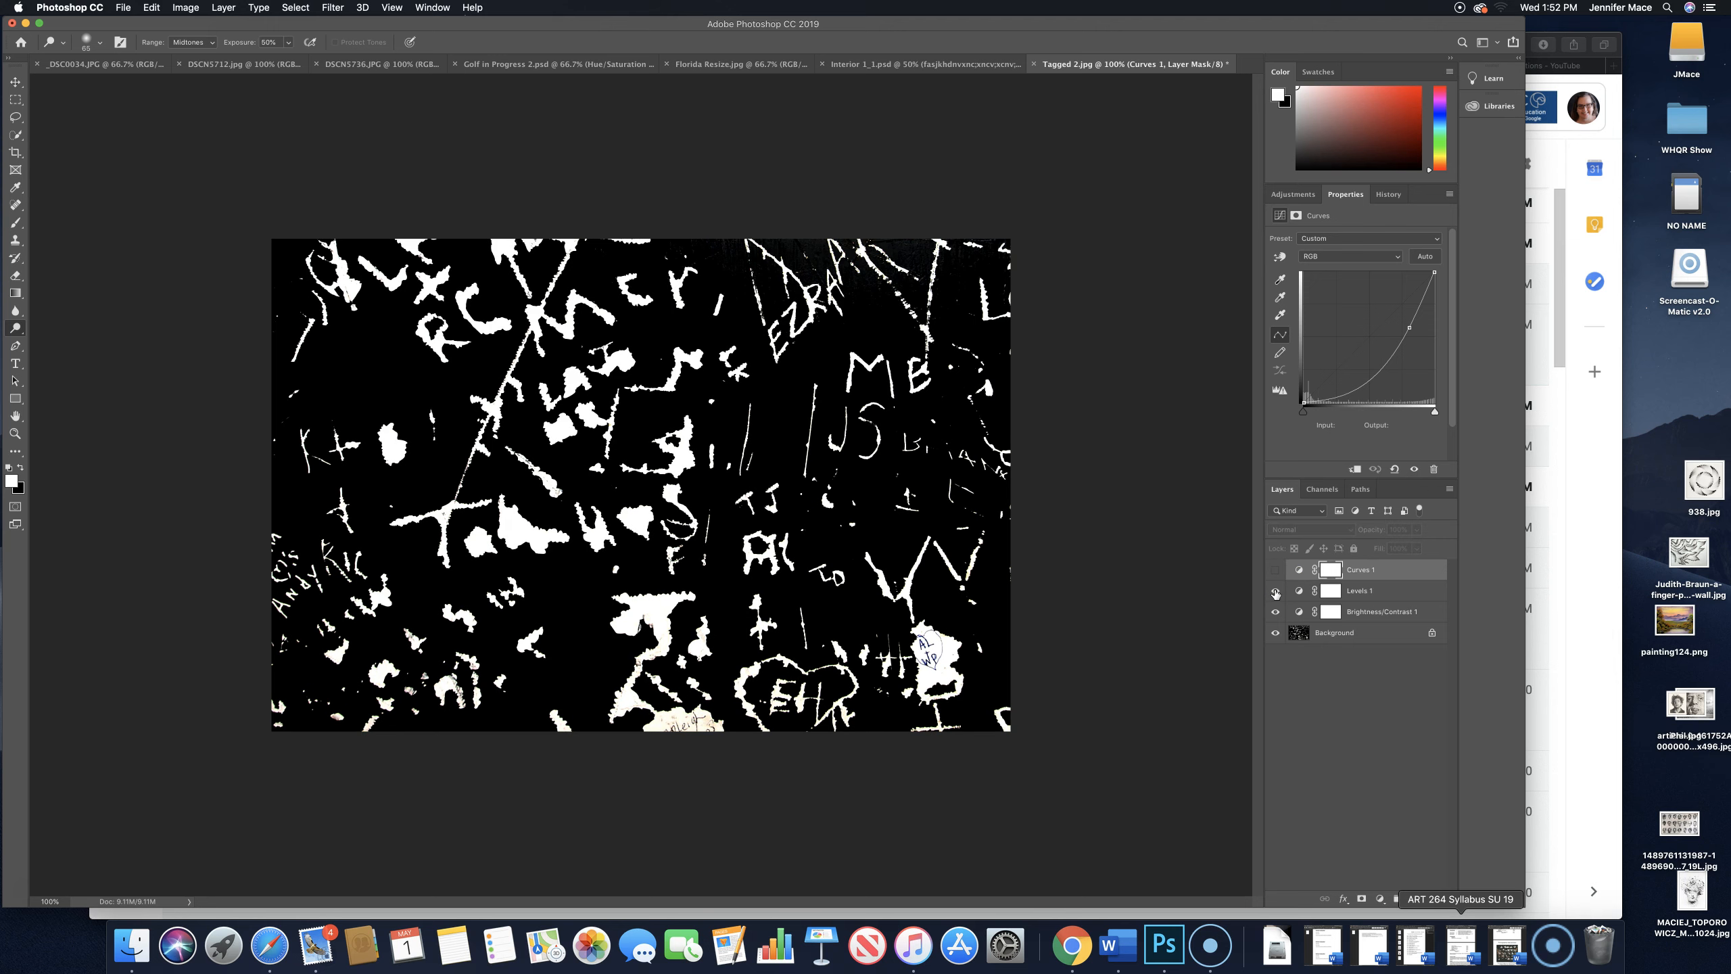
{"action": "left_click", "coordinate": [1275, 591]}
{"action": "left_click", "coordinate": [1275, 591]}
{"action": "left_click", "coordinate": [1275, 591]}
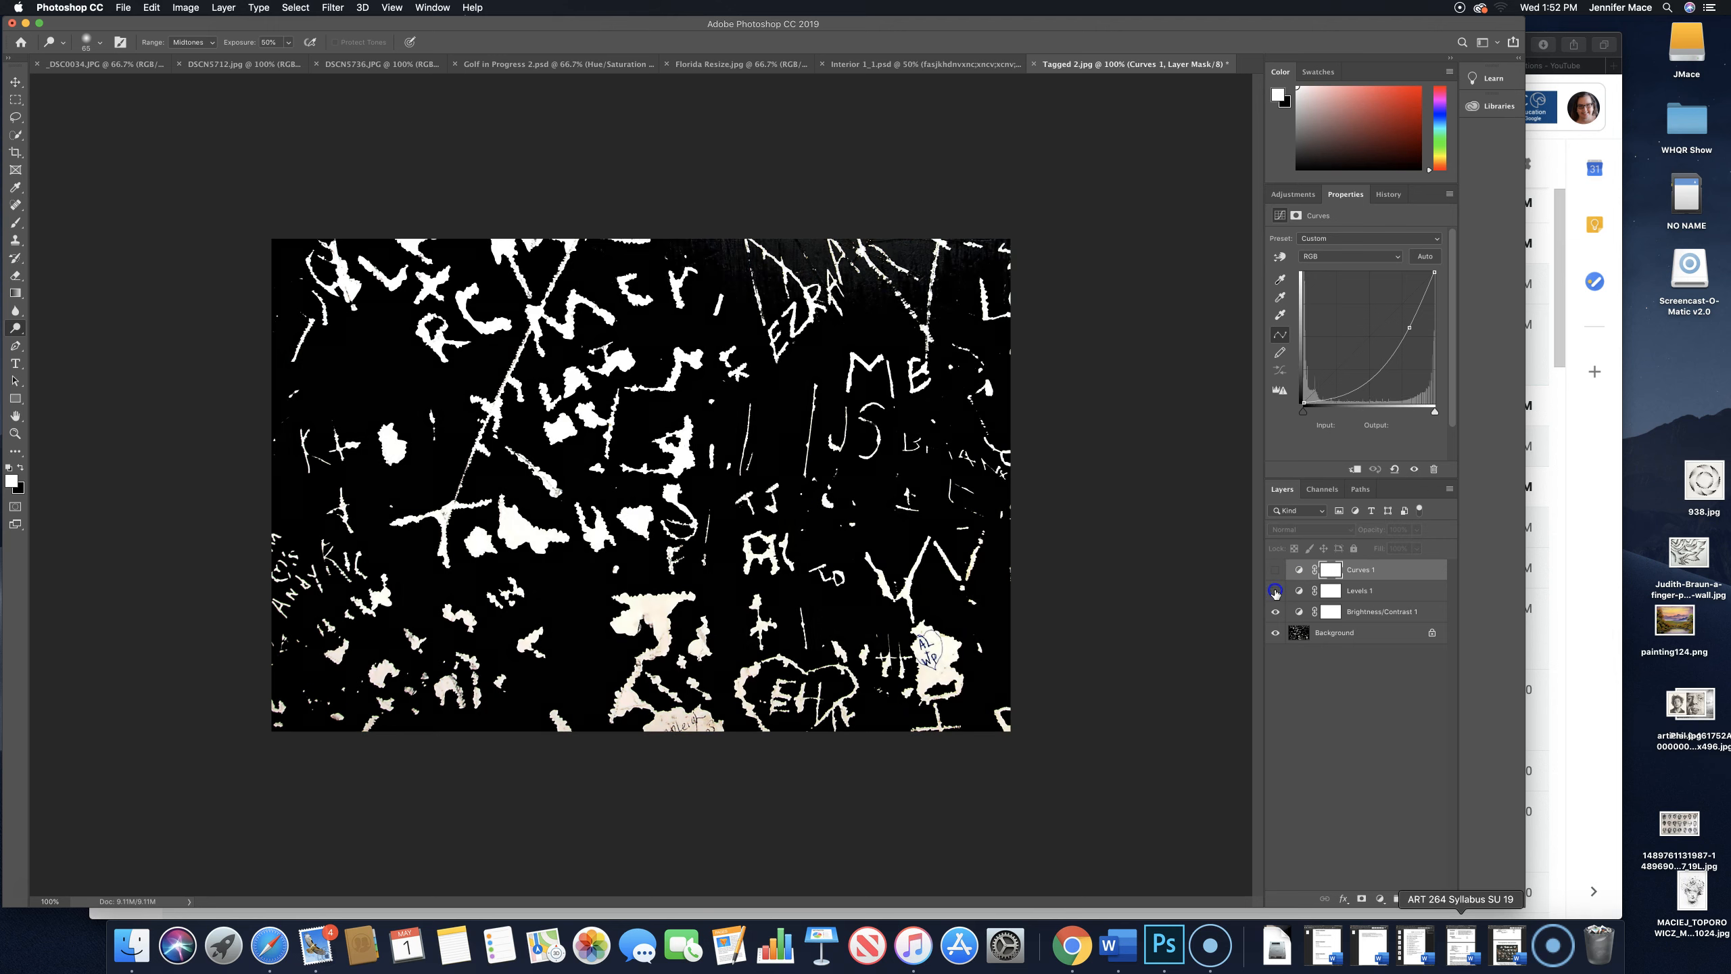
{"action": "left_click", "coordinate": [1275, 591]}
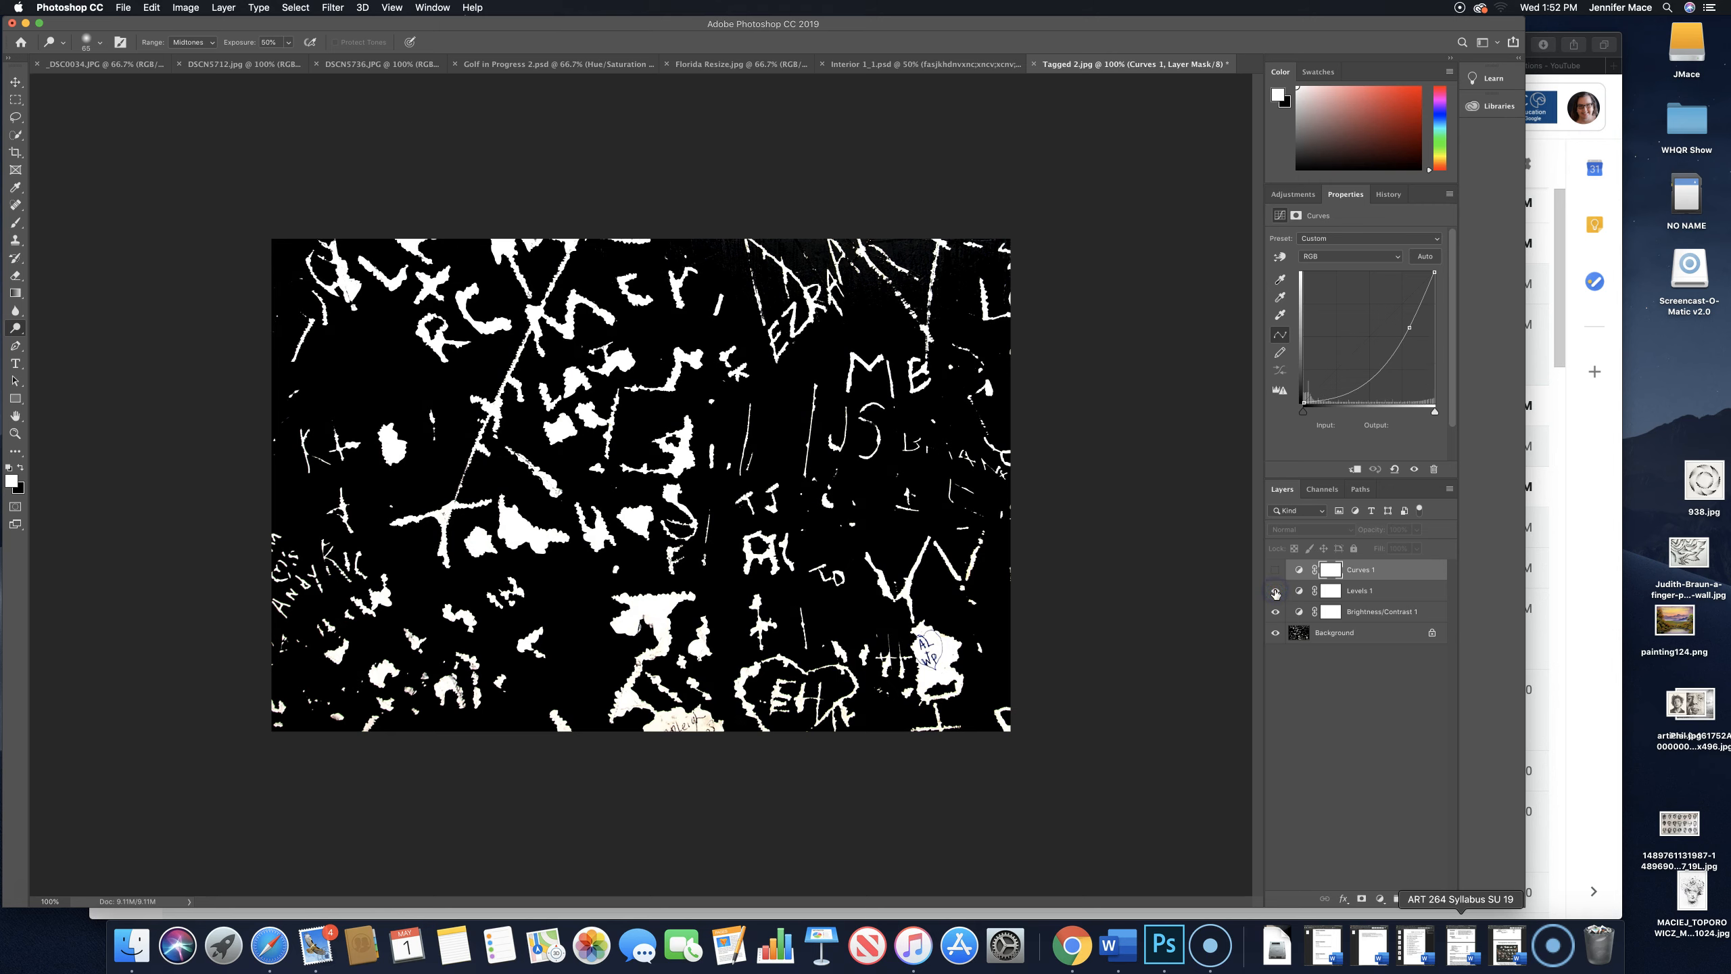
{"action": "left_click", "coordinate": [1275, 591]}
- Toggle the Brightness/Contrast layer's visibility to compare its effect, and show all three adjustment layers again
{"action": "left_click", "coordinate": [1275, 611]}
{"action": "left_click", "coordinate": [1275, 611]}
{"action": "left_click", "coordinate": [1275, 587]}
{"action": "left_click", "coordinate": [1275, 611]}
{"action": "left_click", "coordinate": [1275, 613]}
{"action": "left_click", "coordinate": [1276, 613]}
{"action": "left_click", "coordinate": [1275, 590]}
{"action": "left_click", "coordinate": [1275, 569]}
{"action": "left_click", "coordinate": [1320, 567]}
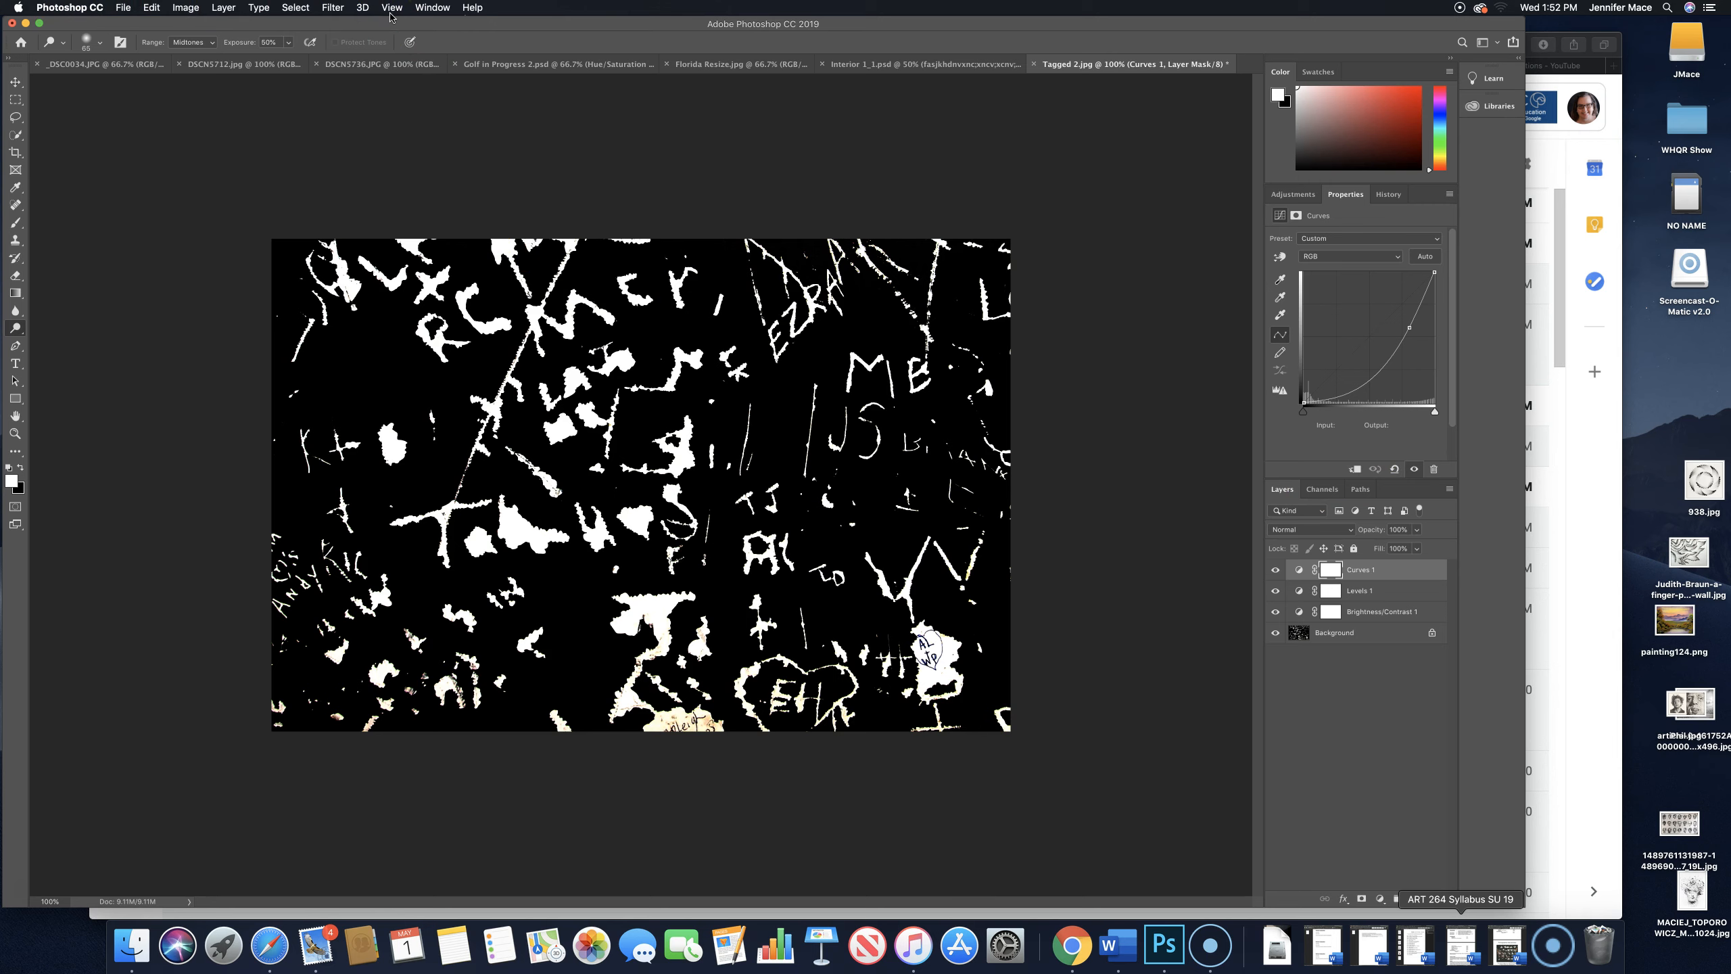
- Review the available File, Edit, Image, Layer, Select and Window commands, including the image size, canvas size and rotation options
{"action": "left_click", "coordinate": [122, 10]}
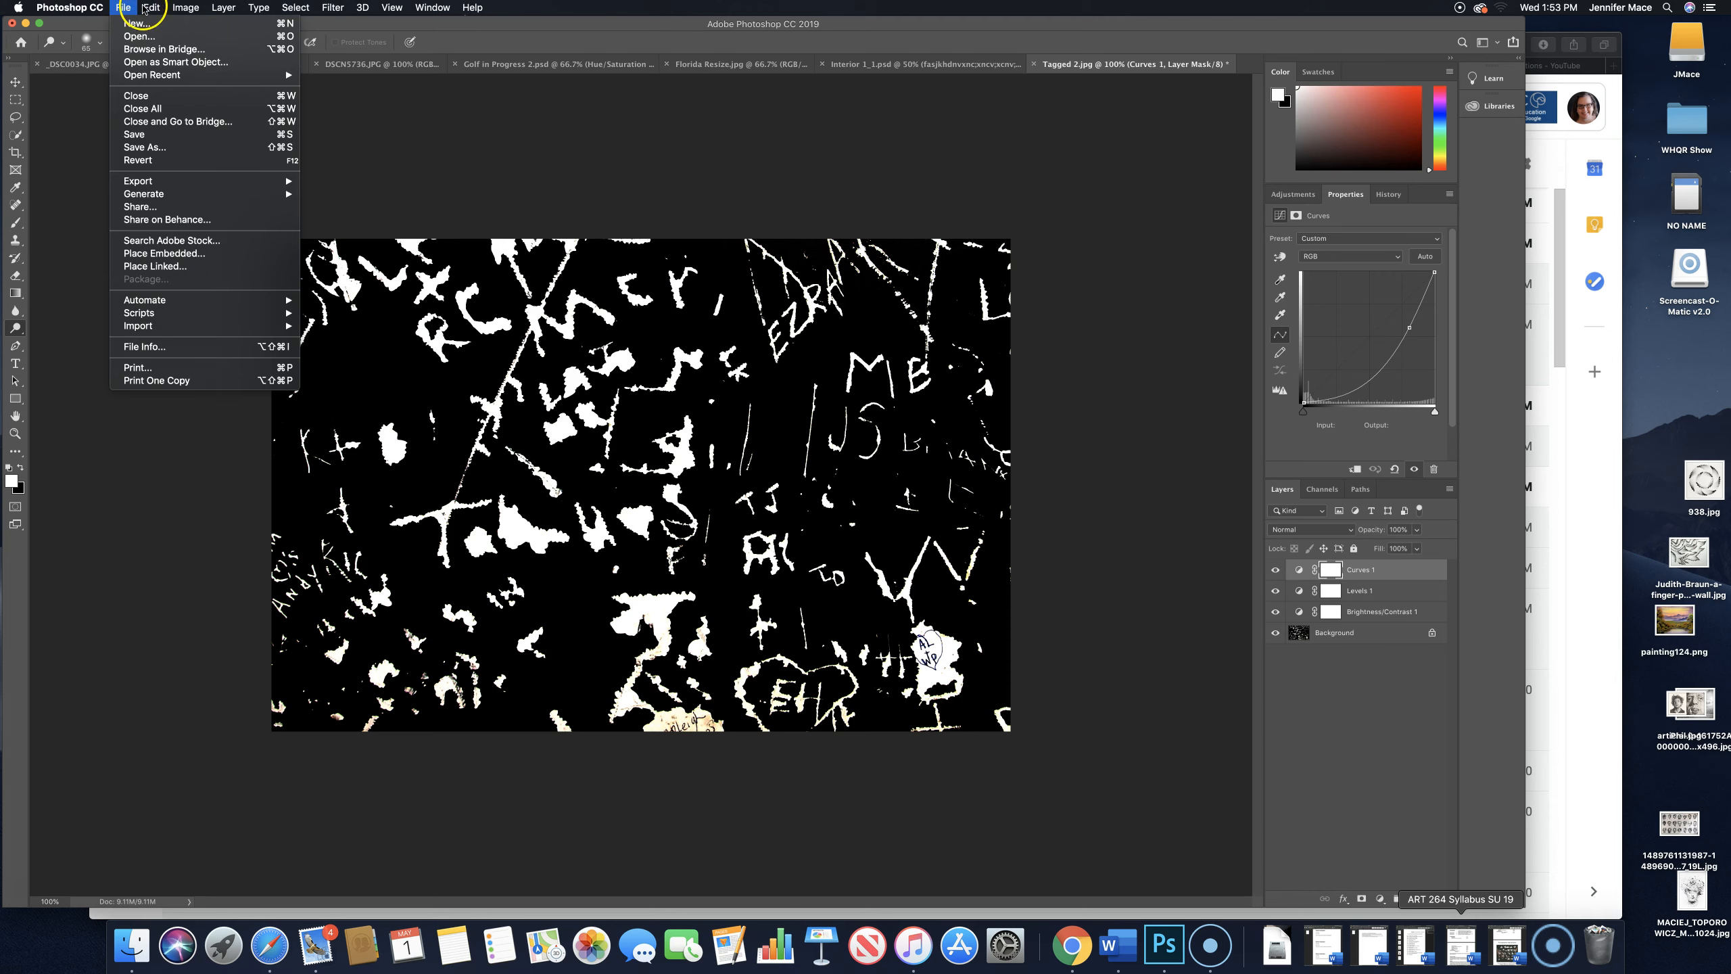
{"action": "mouse_move", "coordinate": [153, 8]}
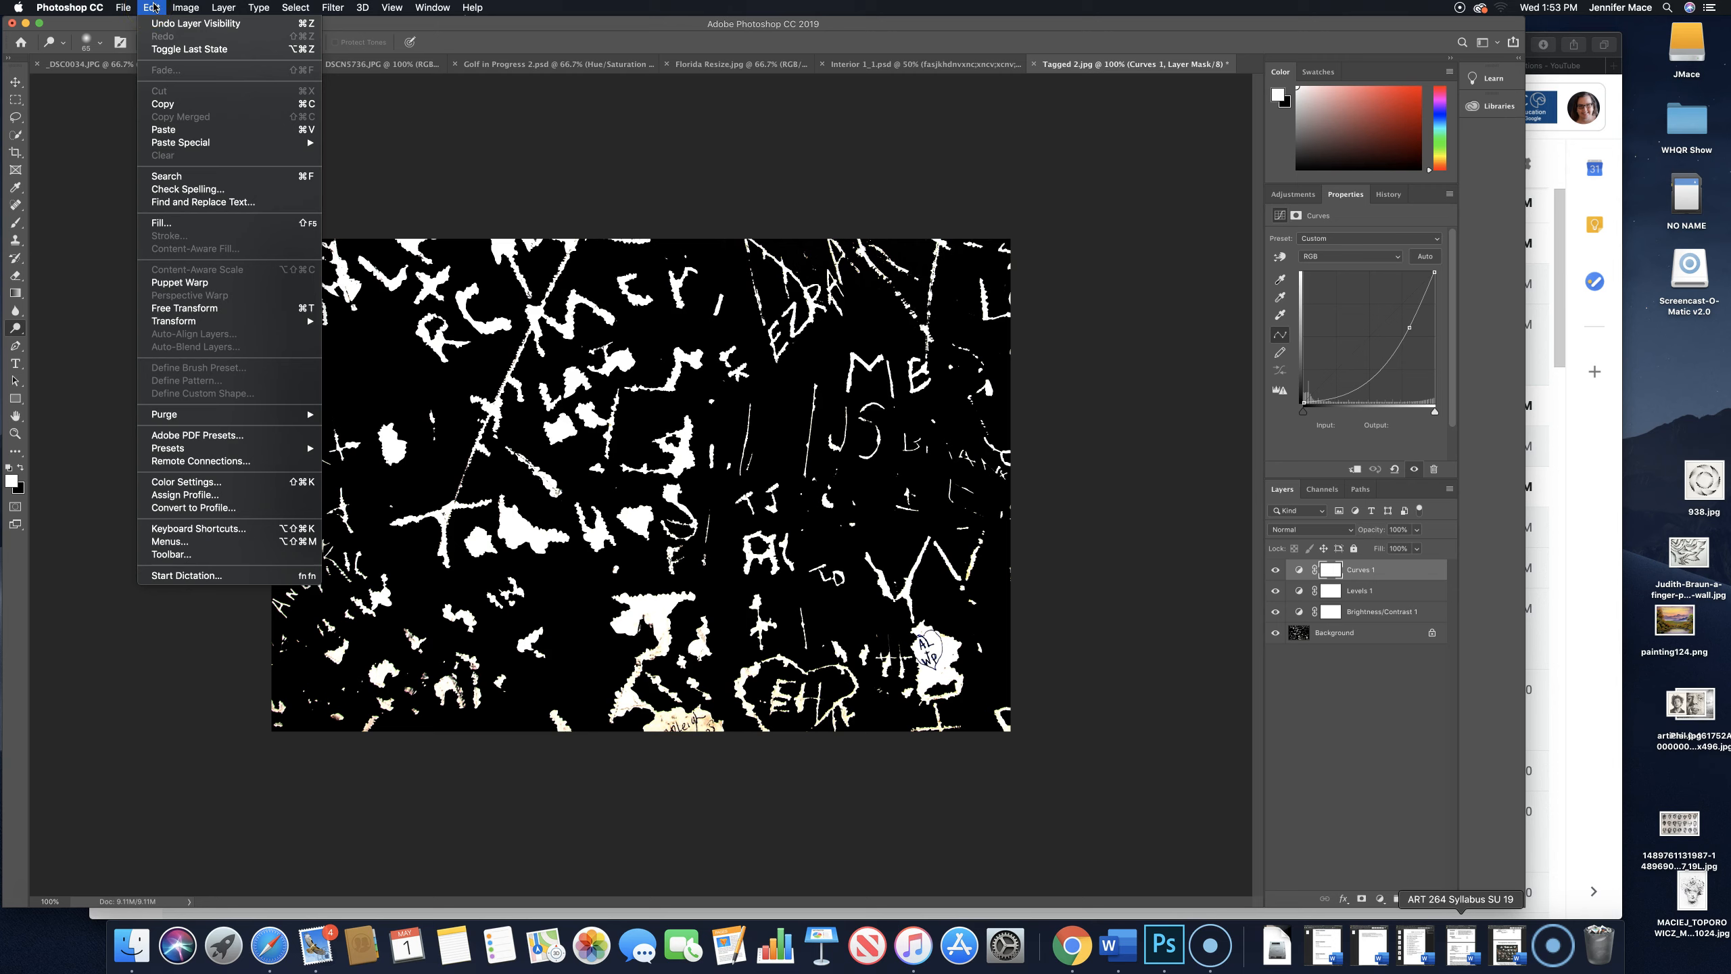
{"action": "left_click", "coordinate": [183, 9]}
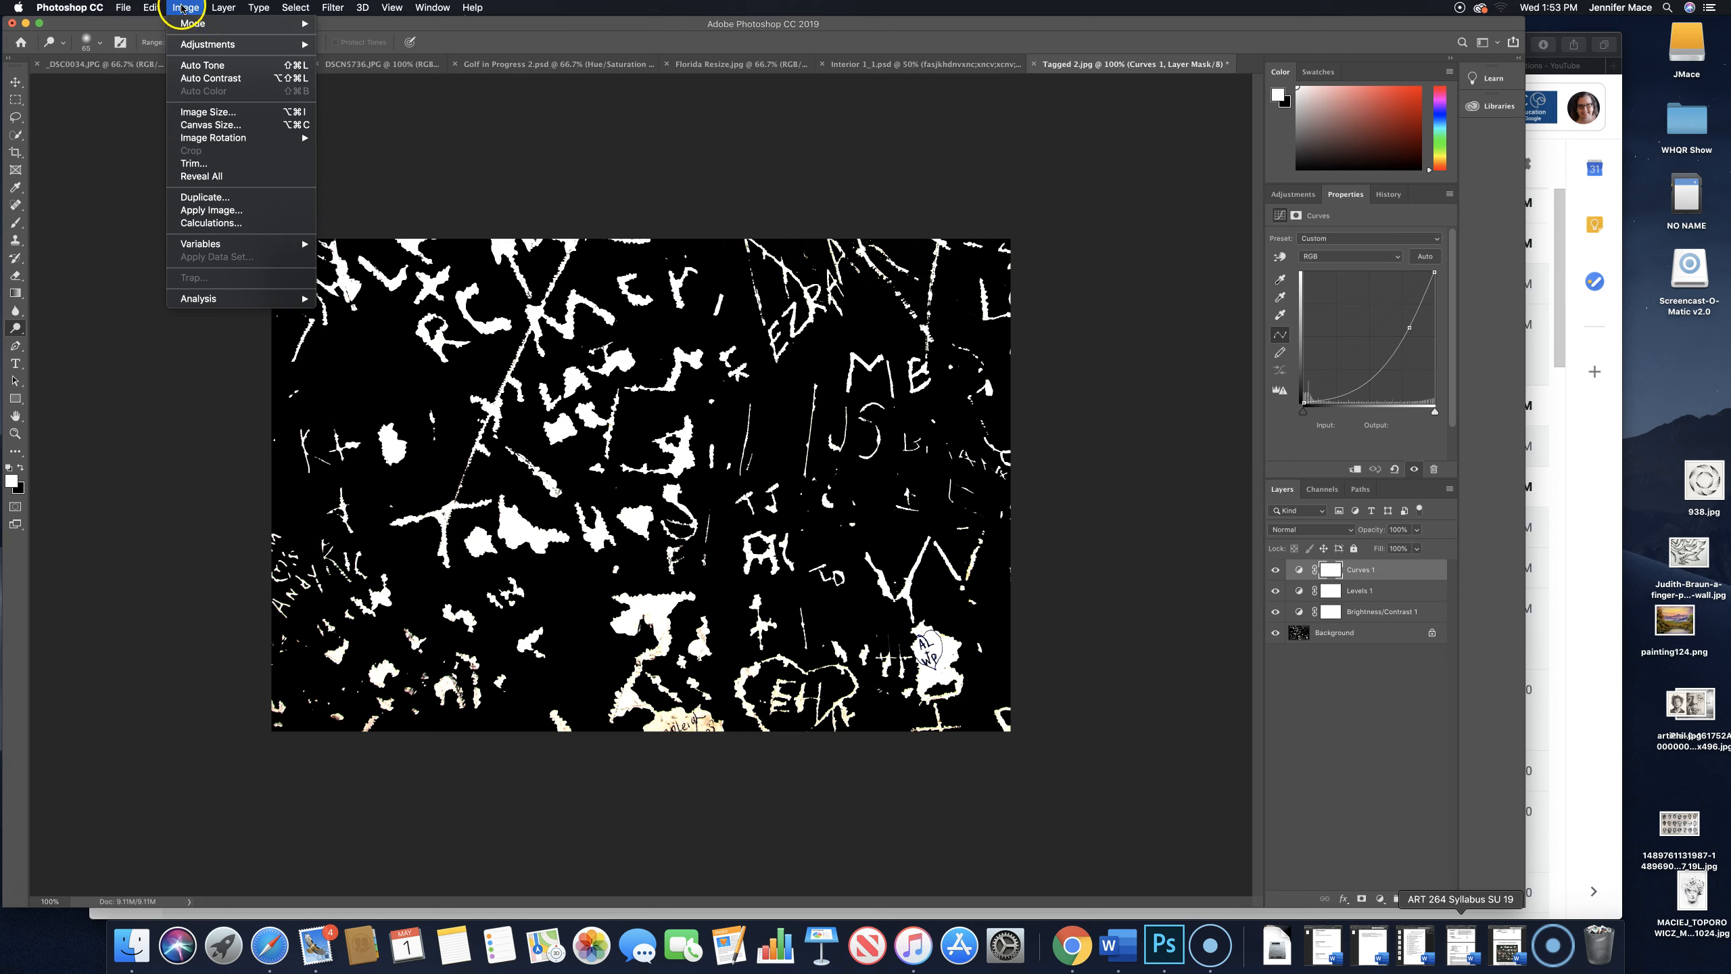
{"action": "mouse_move", "coordinate": [212, 9]}
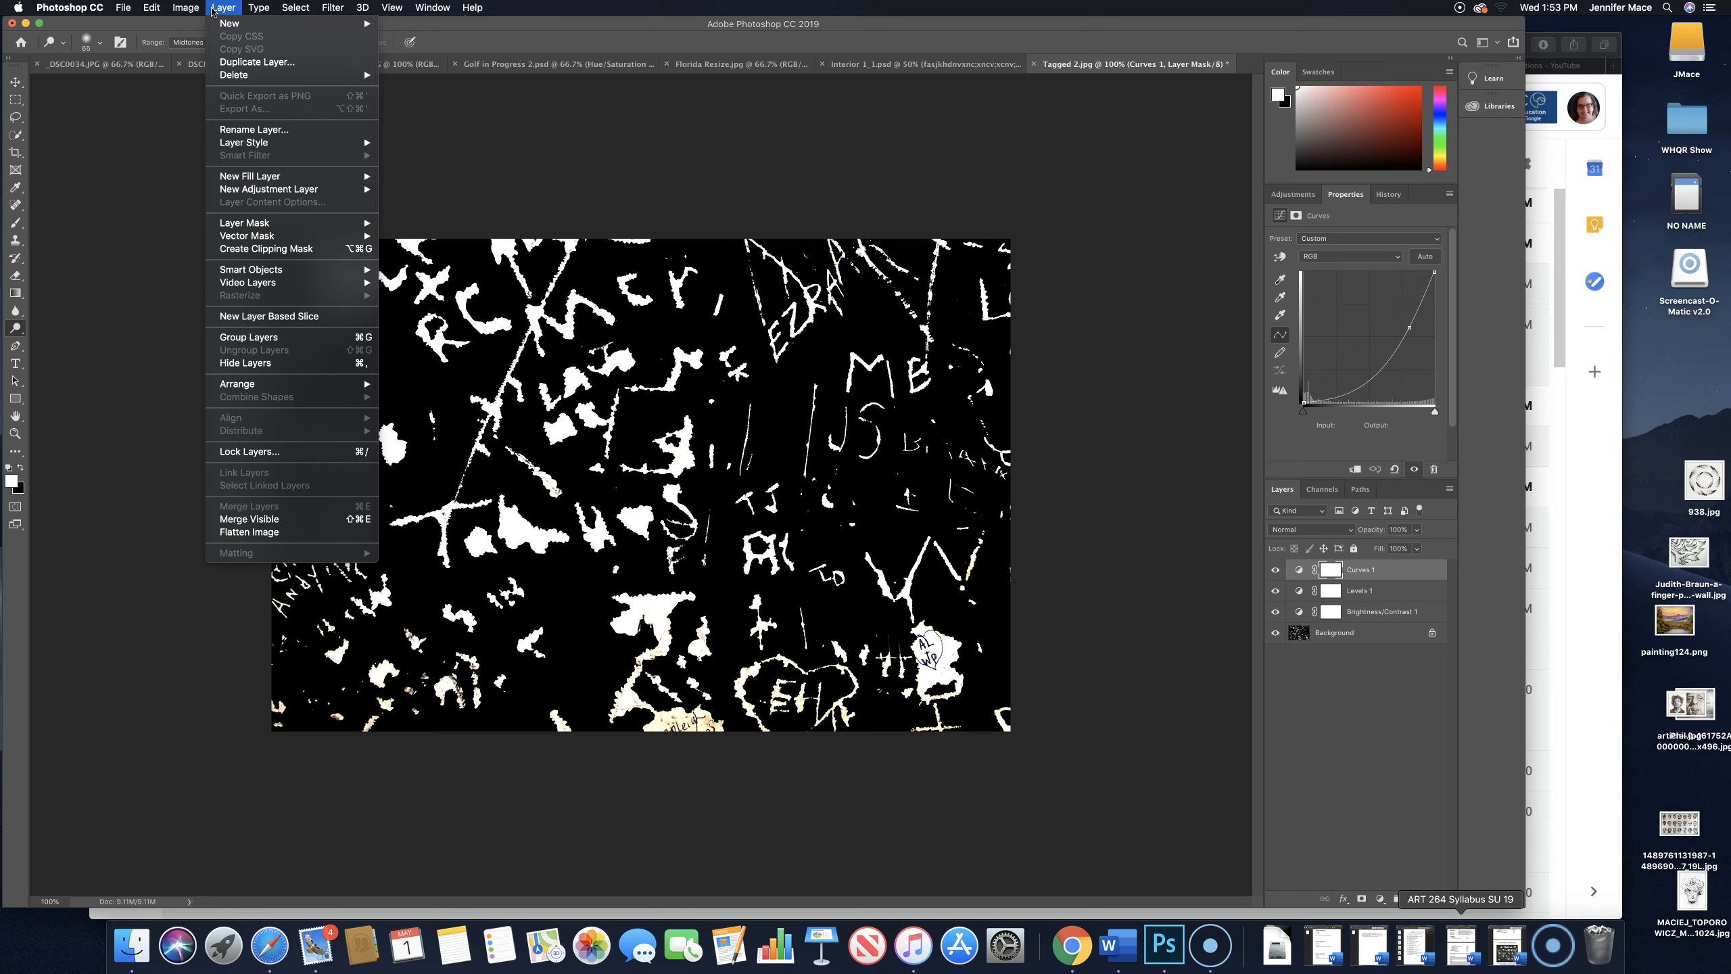
{"action": "left_click", "coordinate": [285, 10]}
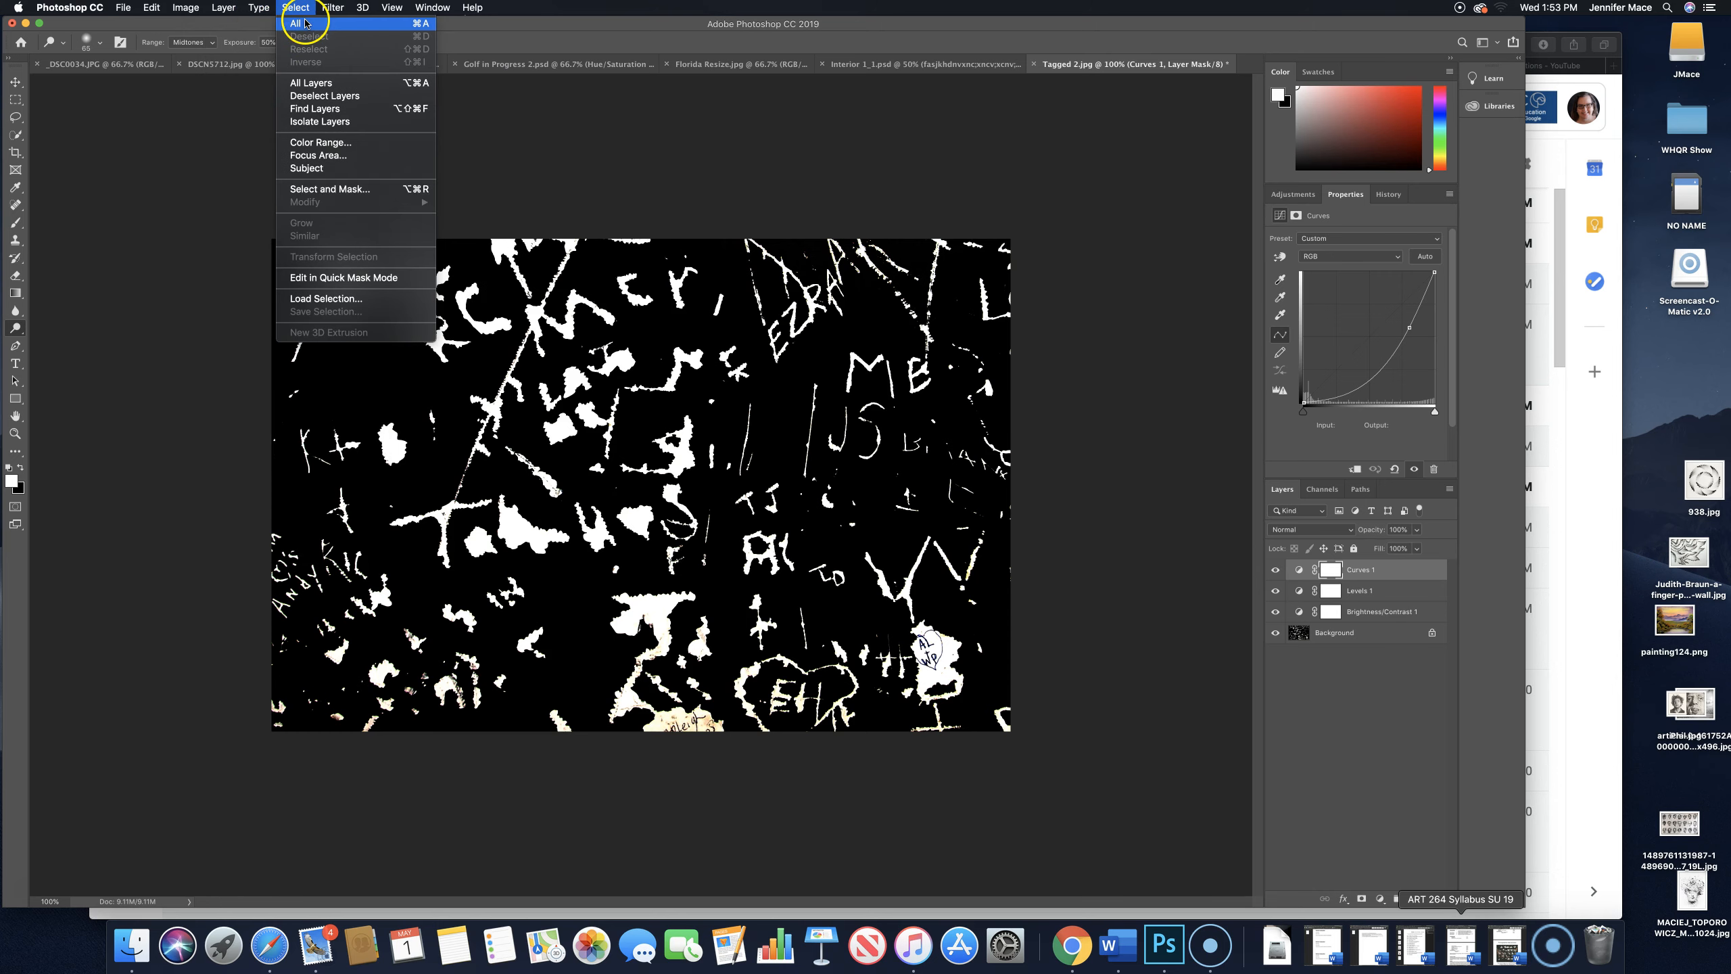
{"action": "mouse_move", "coordinate": [426, 11]}
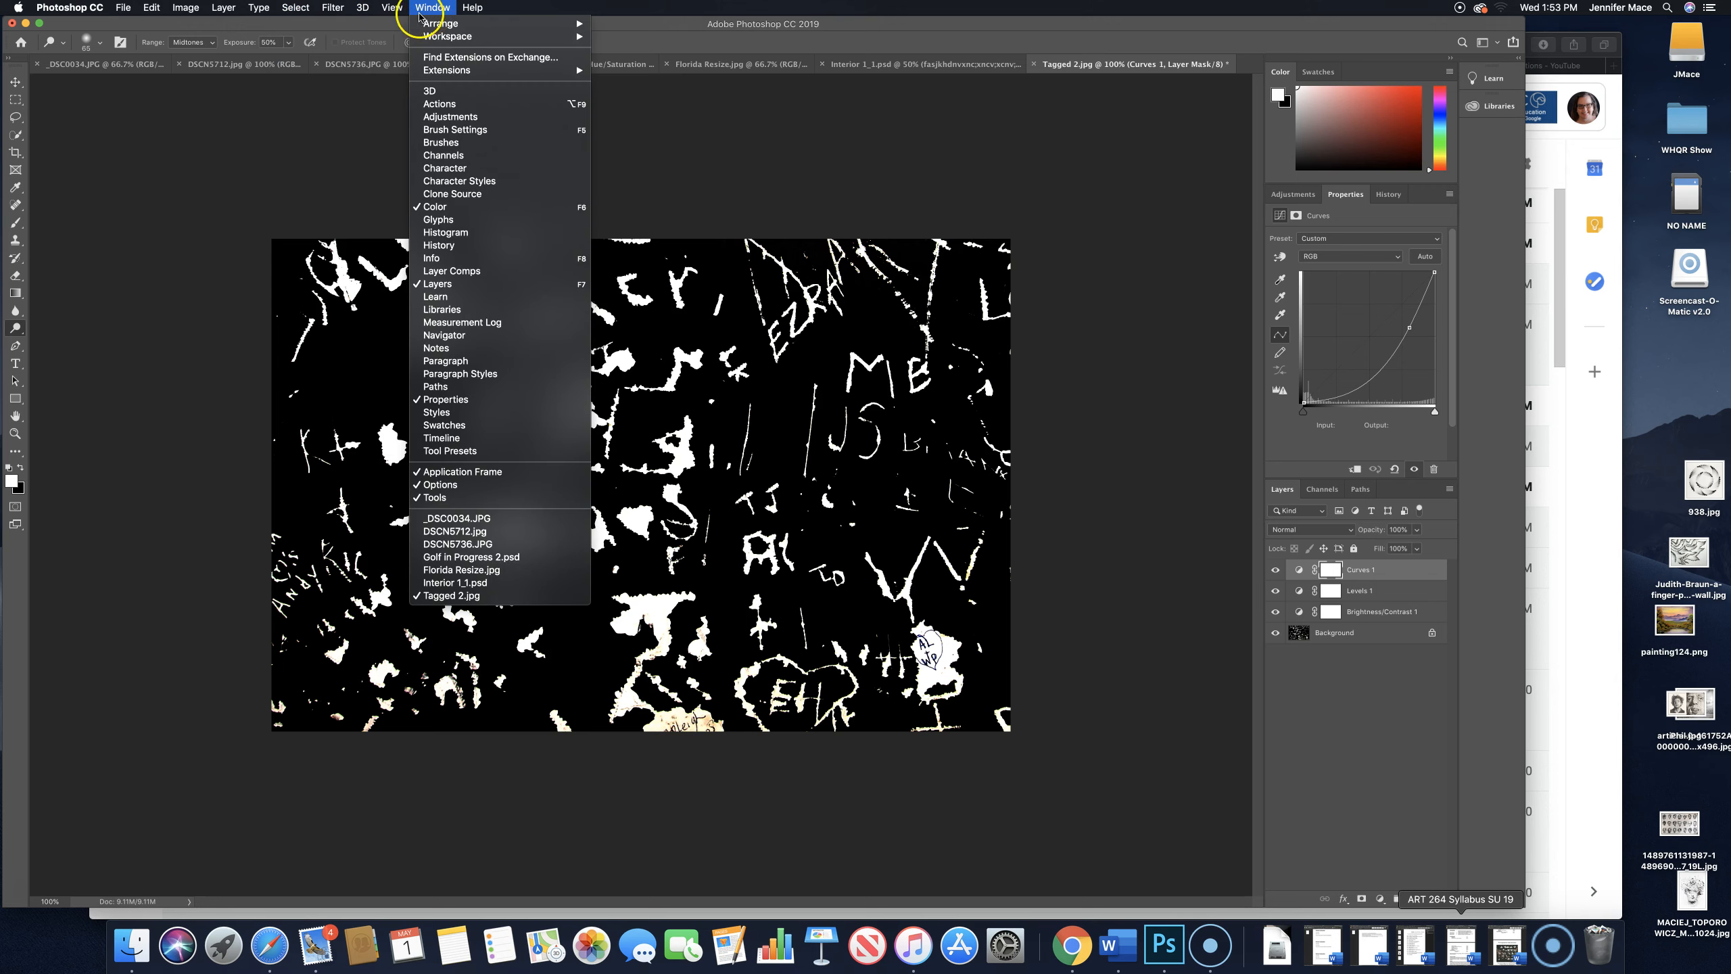
{"action": "mouse_move", "coordinate": [151, 8]}
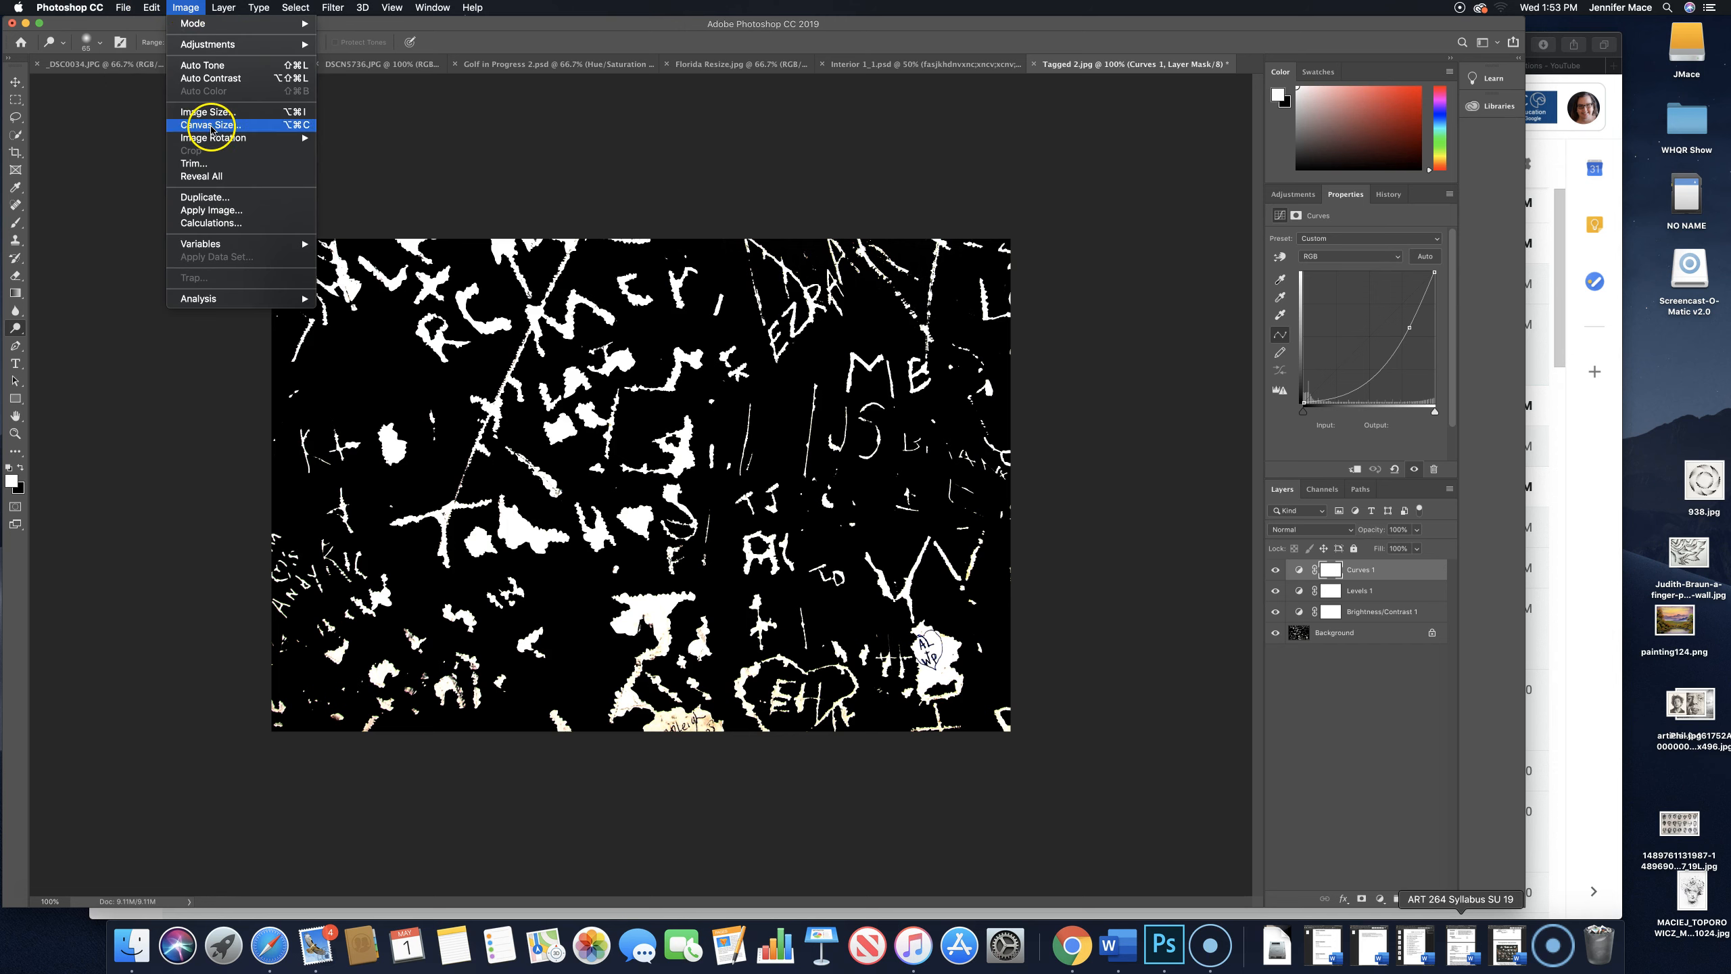
{"action": "mouse_move", "coordinate": [229, 141]}
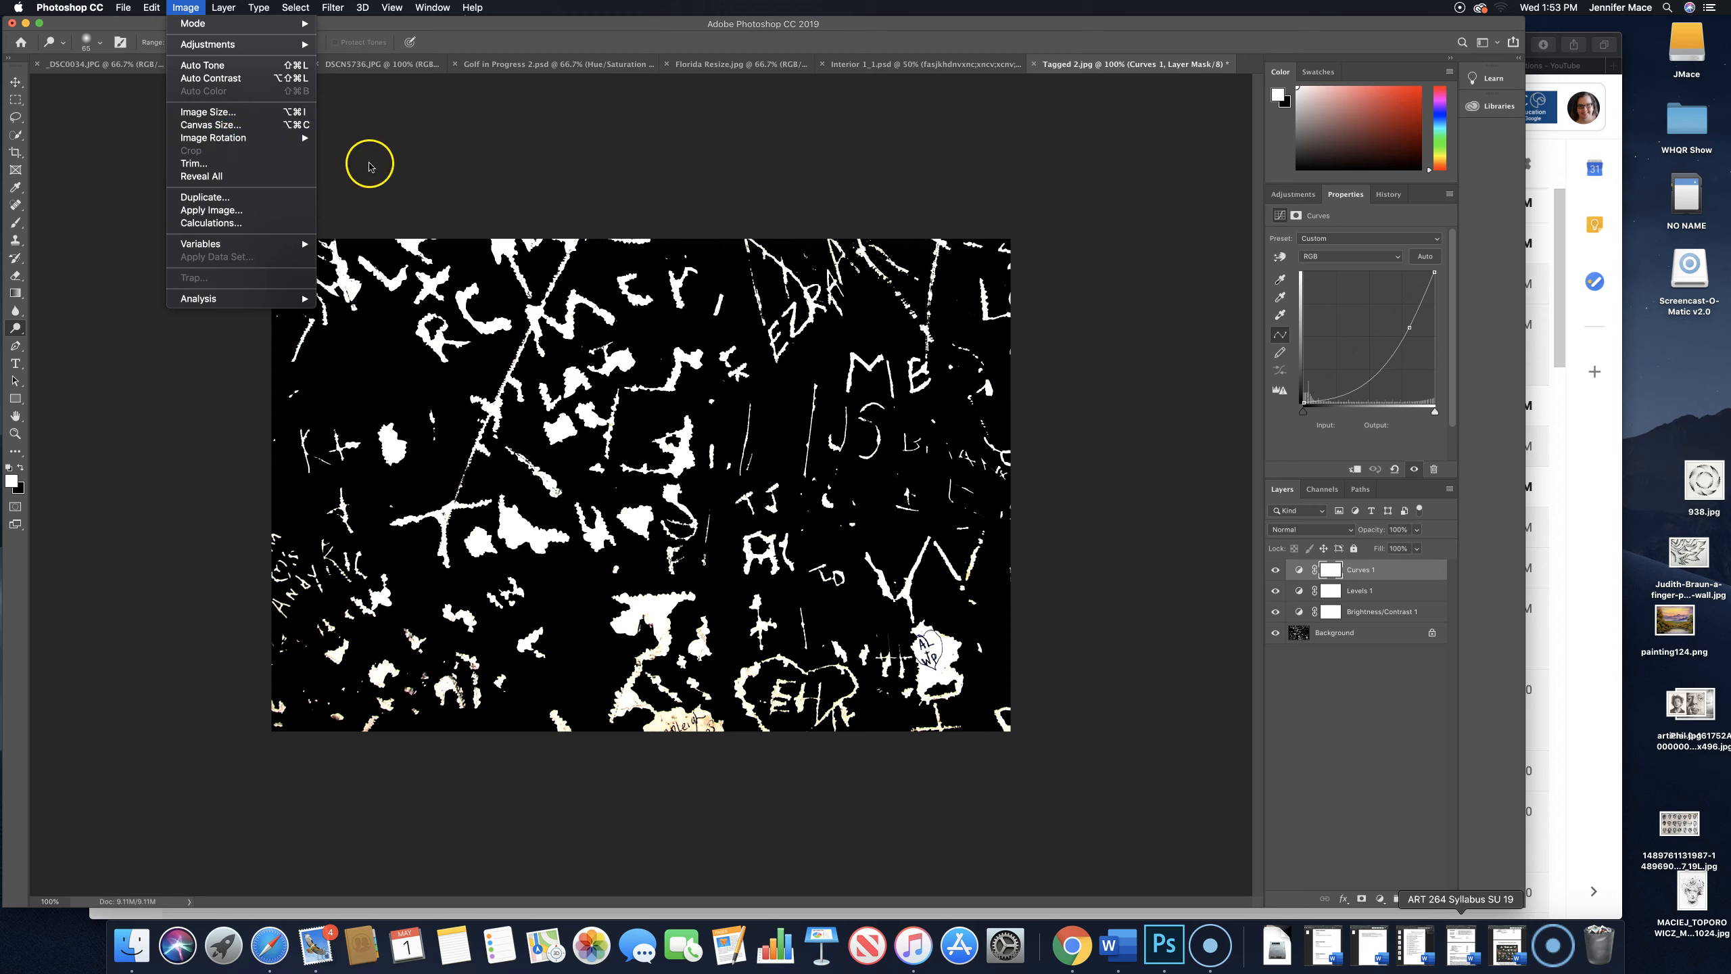
{"action": "left_click", "coordinate": [369, 165]}
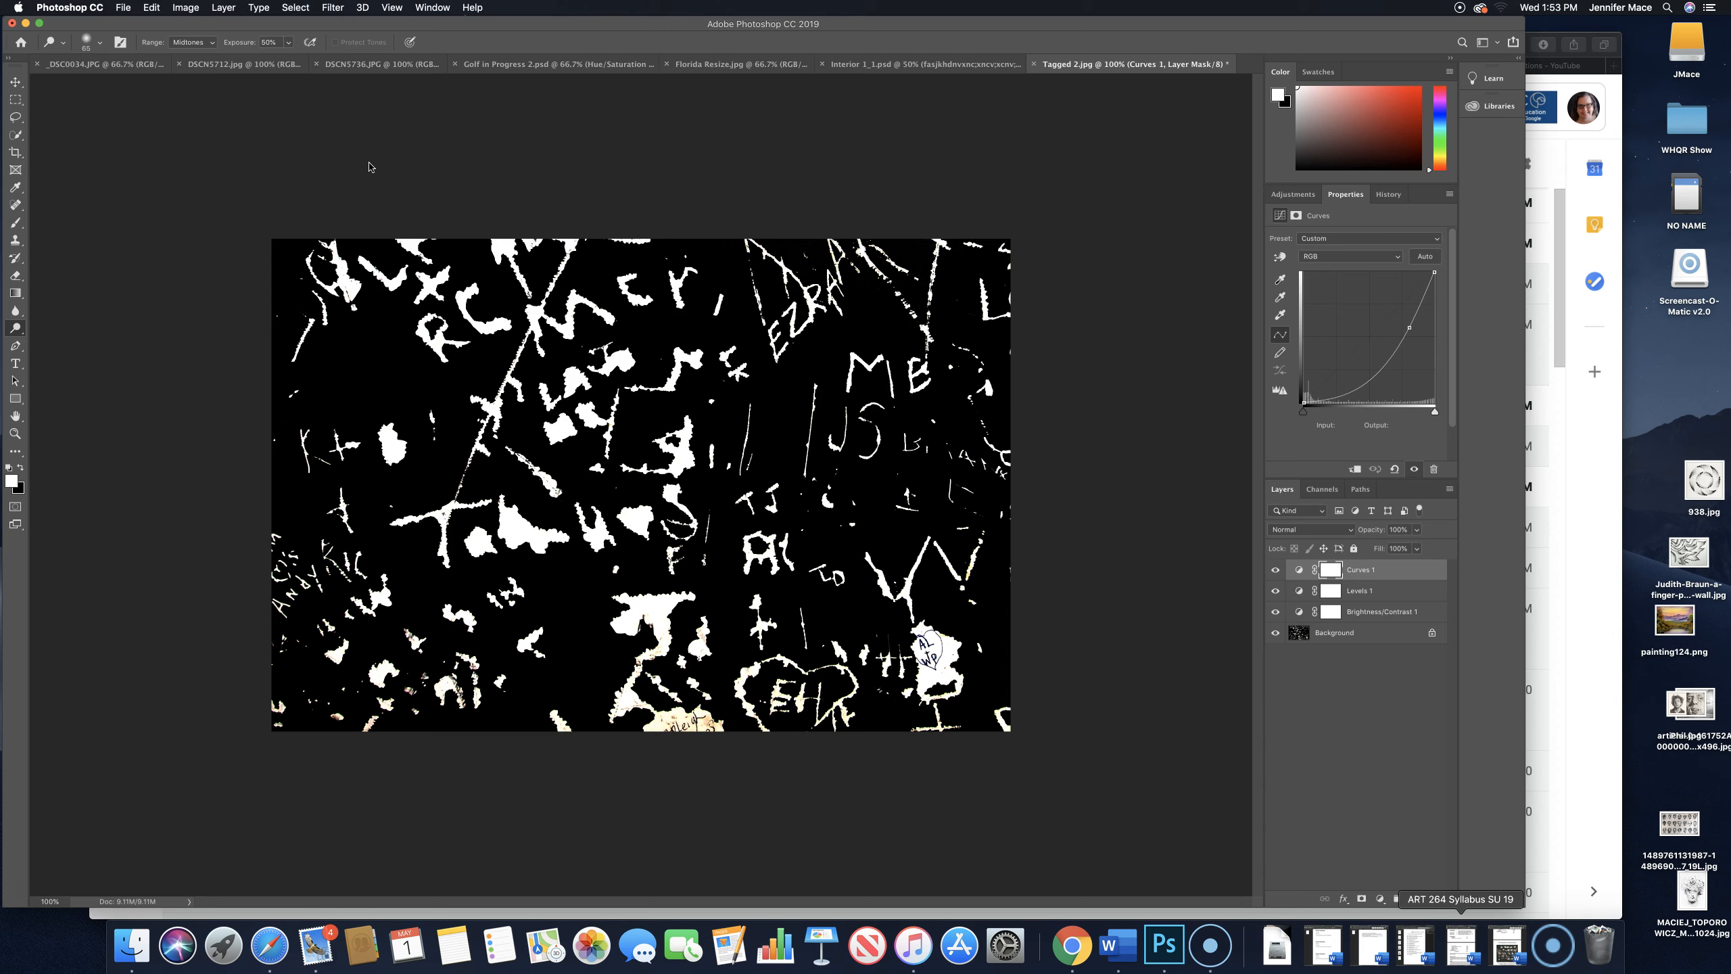
{"action": "left_click", "coordinate": [29, 886]}
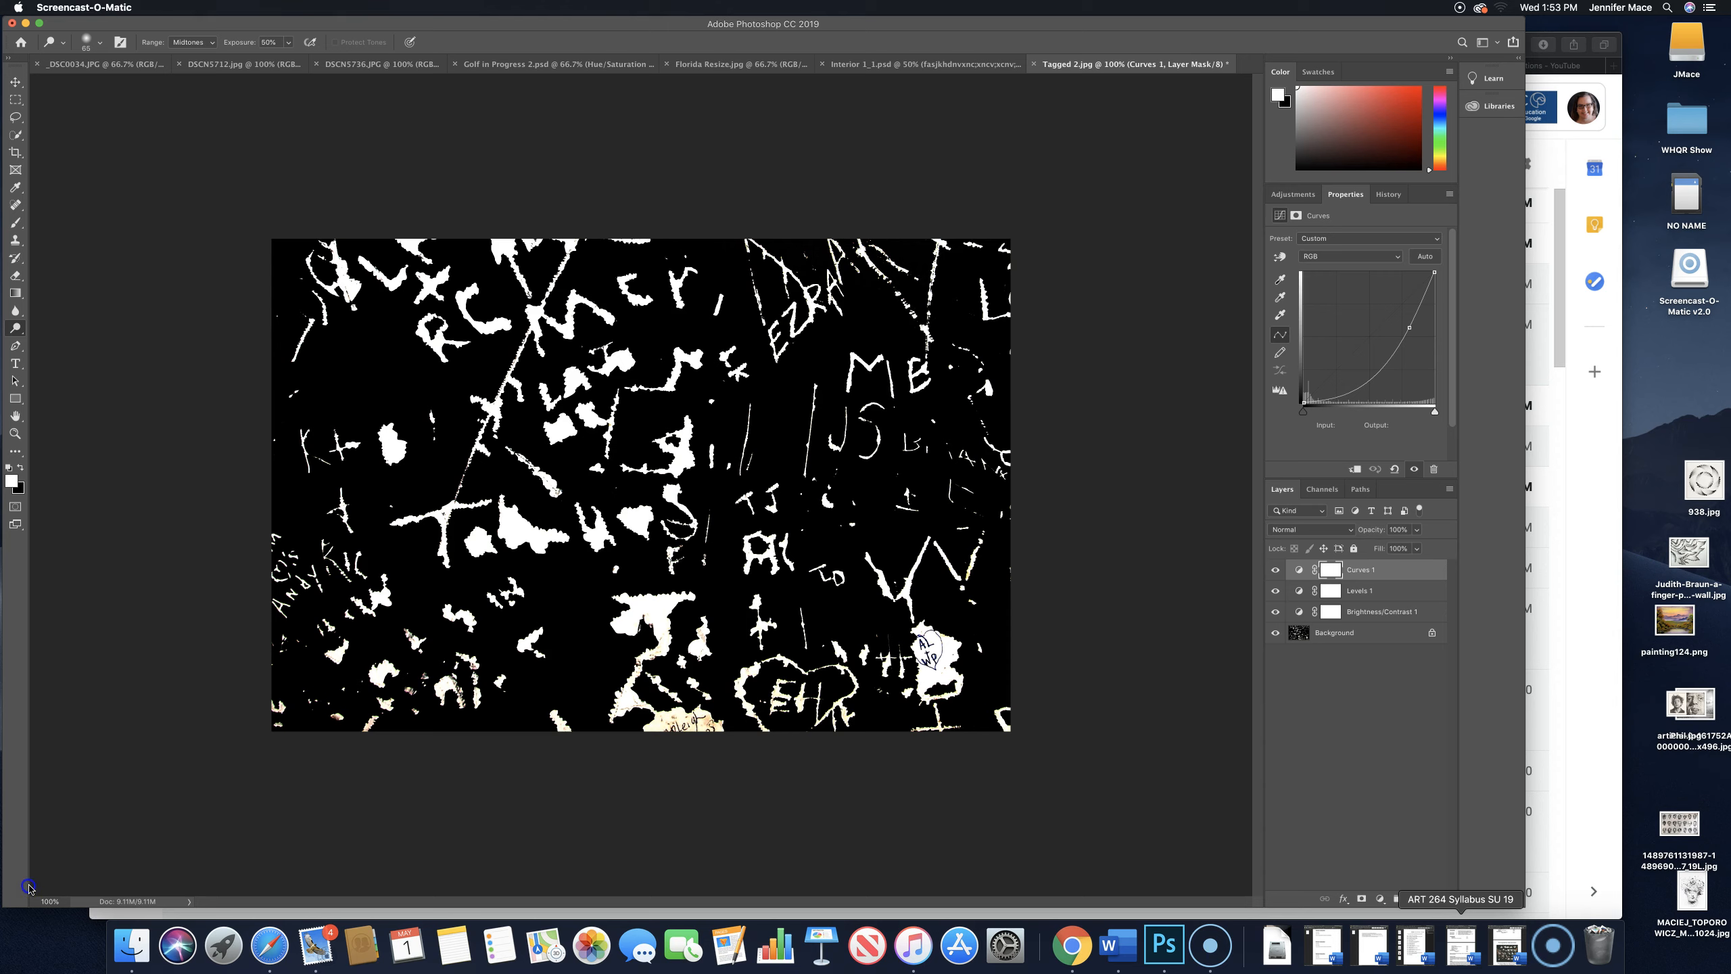